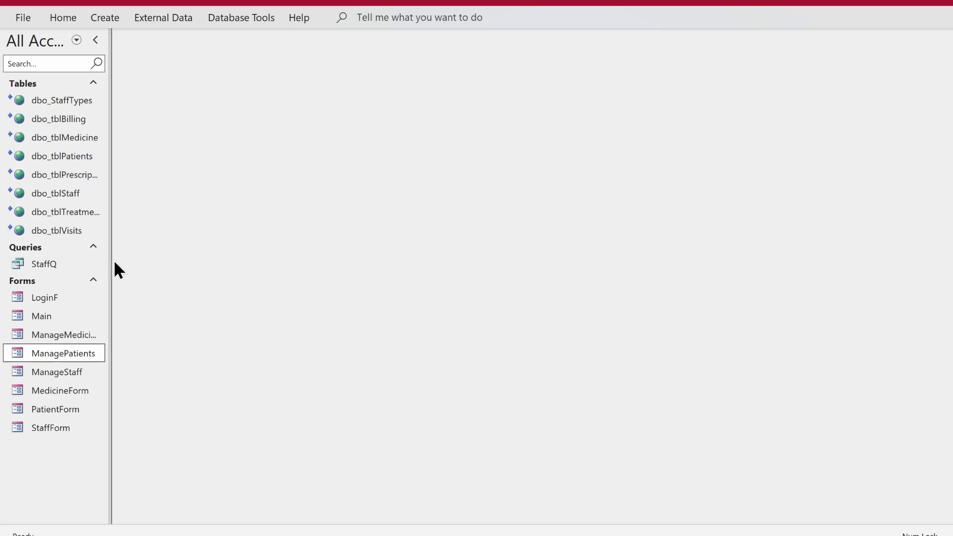
Widen the object list to fit full names and select the StaffTypes, Medicine, Patients and Staff tables.
drag(111, 255, 132, 261)
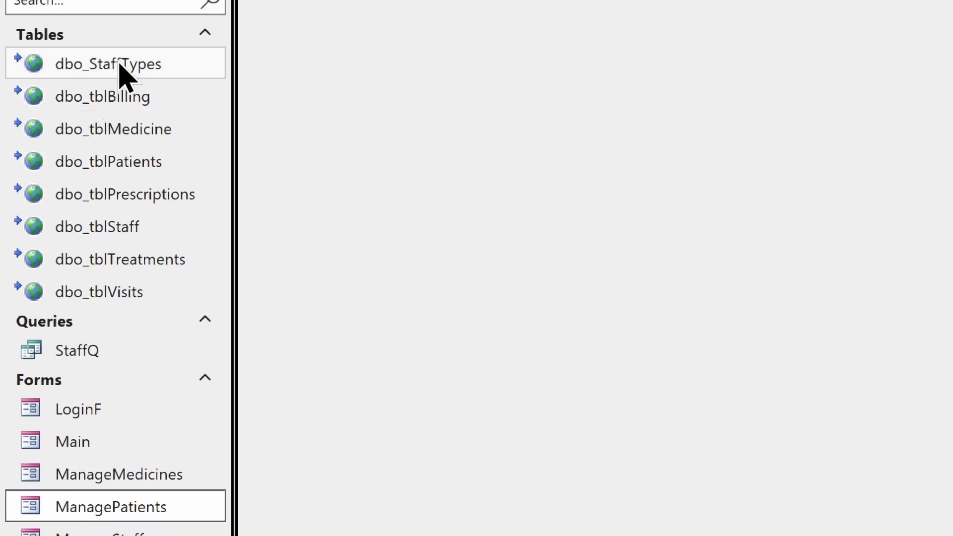
click(120, 65)
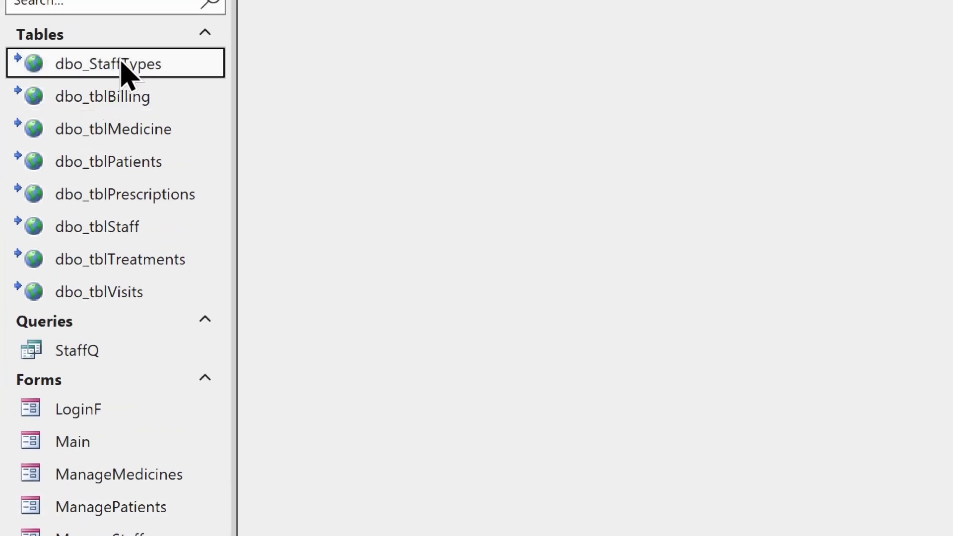
click(128, 140)
click(137, 171)
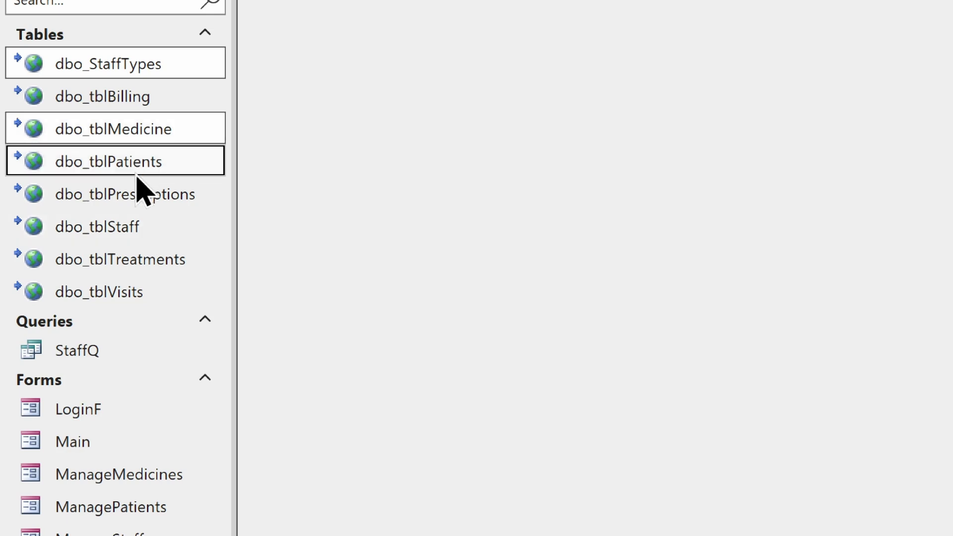
click(106, 229)
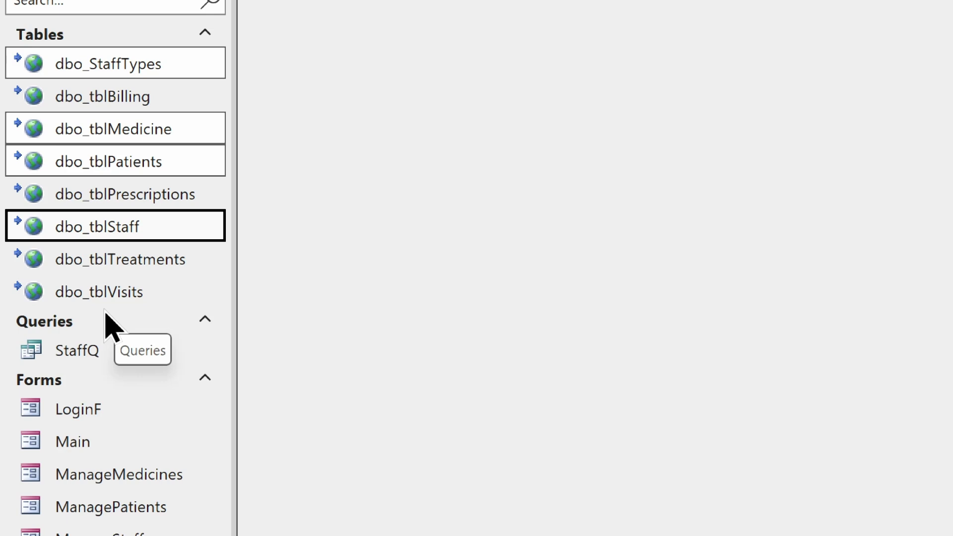
Open the dbo_tblVisits table and examine its columns, including VisitType, PatientID and DoctorID.
double_click(128, 298)
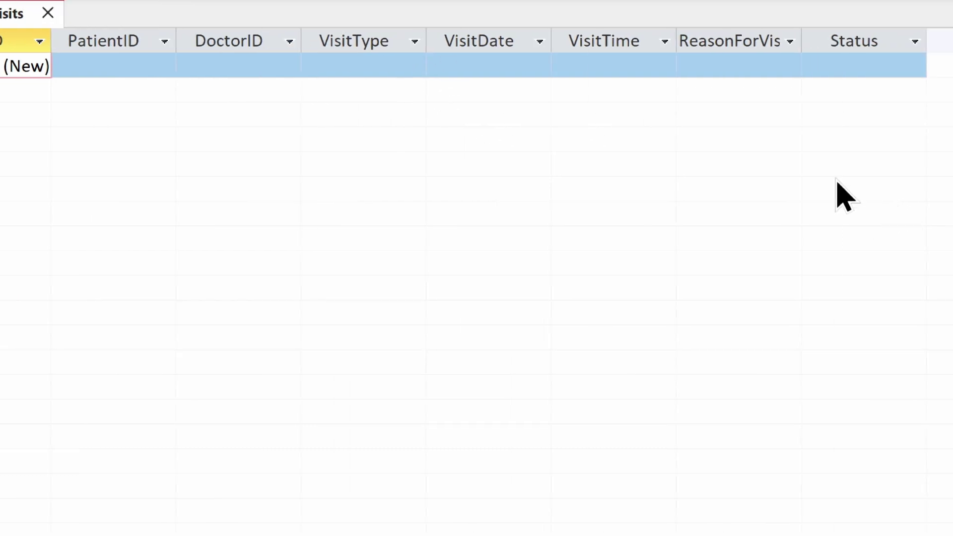
click(378, 65)
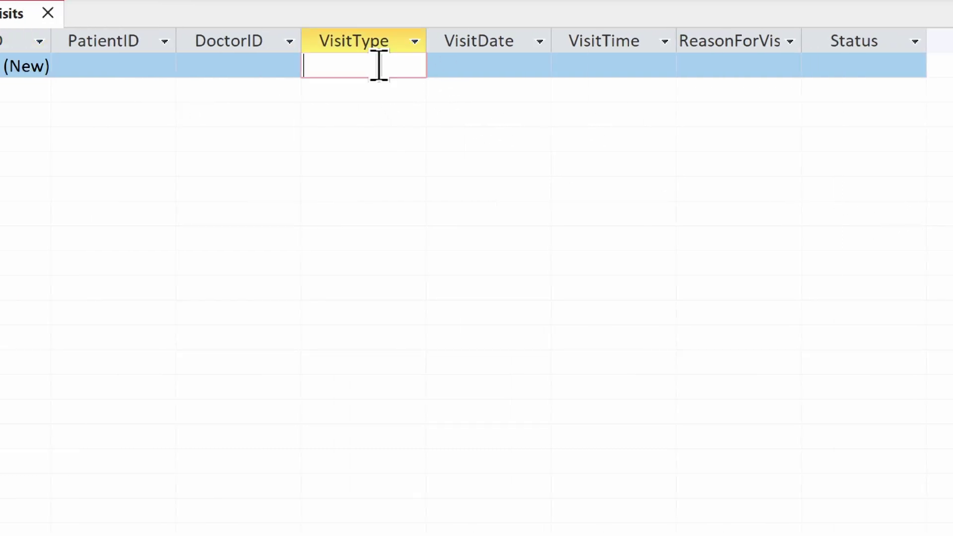
click(139, 69)
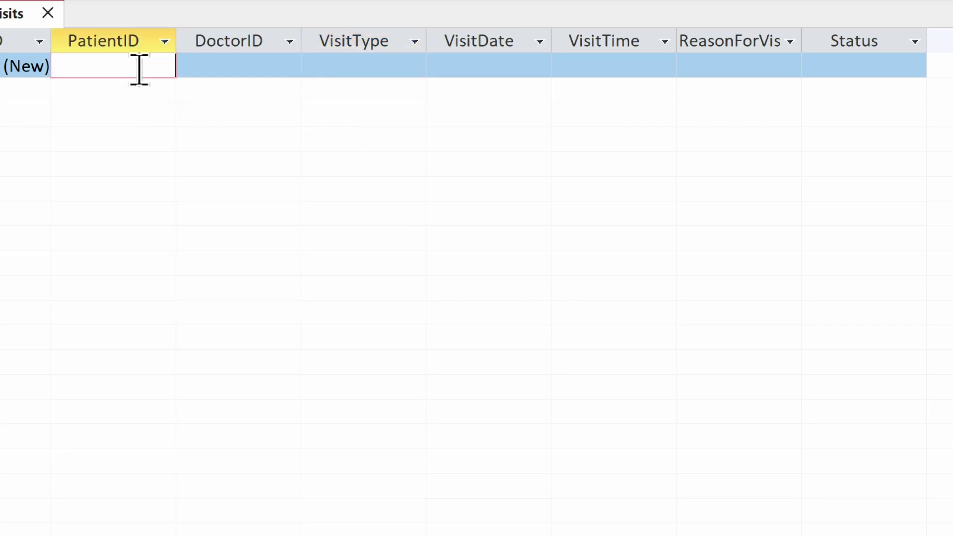
click(263, 74)
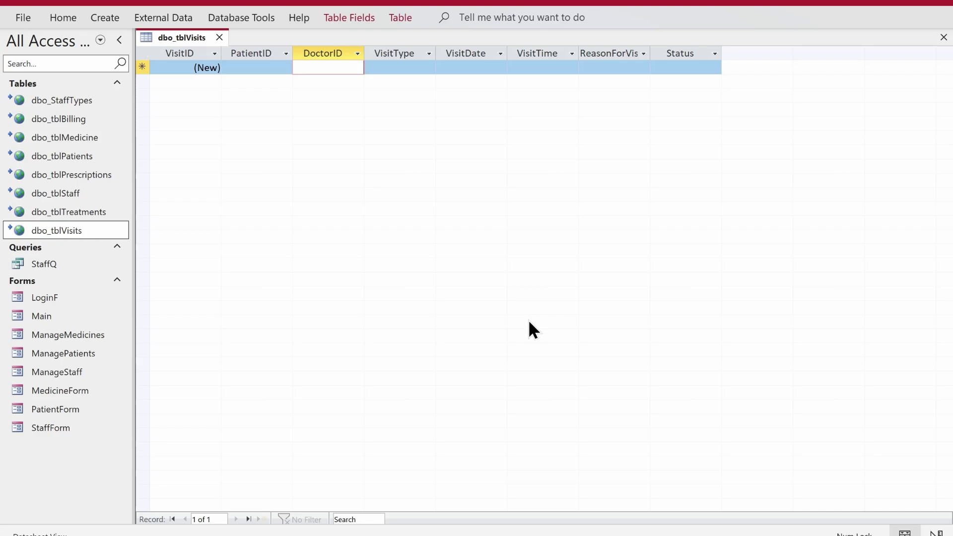
Switch to PowerPoint and review the planned form layout: General Information, Visit Details, Prescriptions and Treatments.
key(alt+Tab)
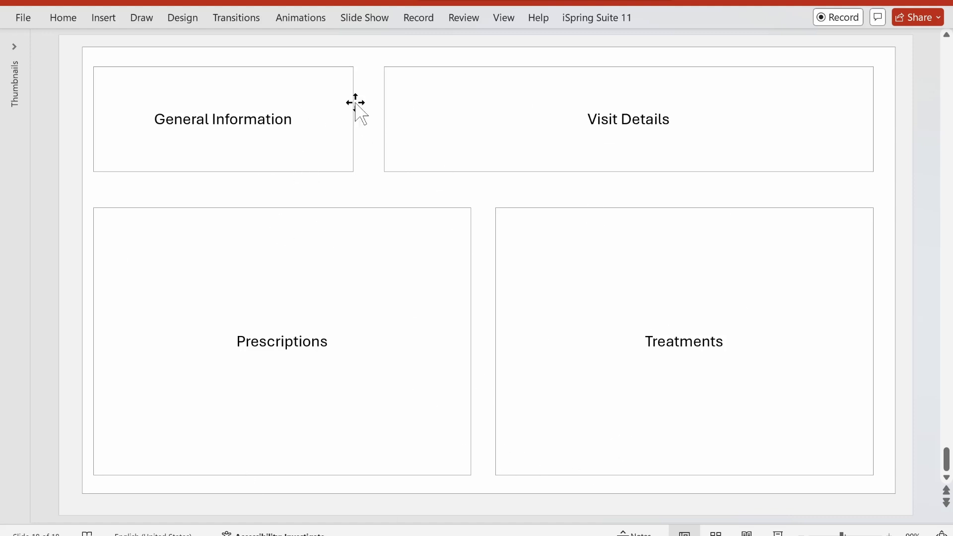
click(310, 170)
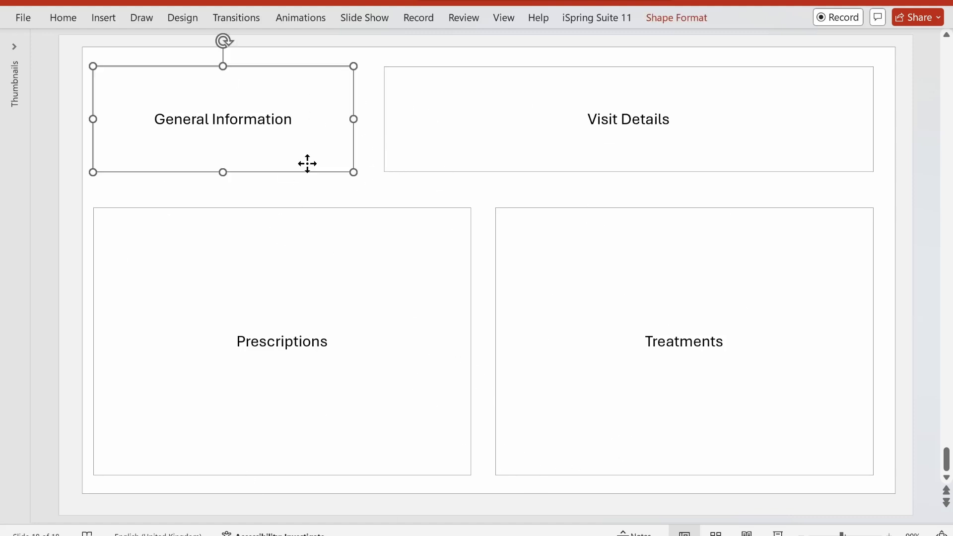
click(529, 148)
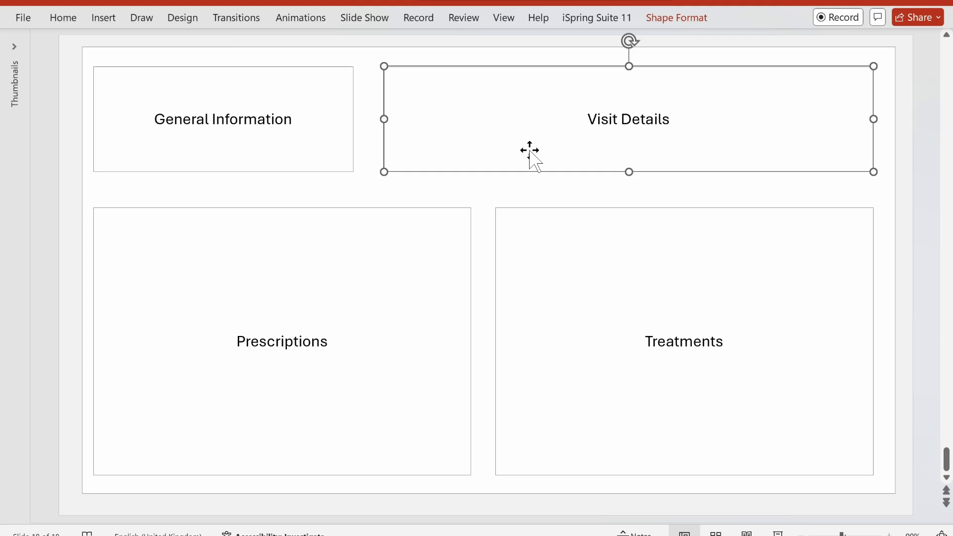
click(387, 410)
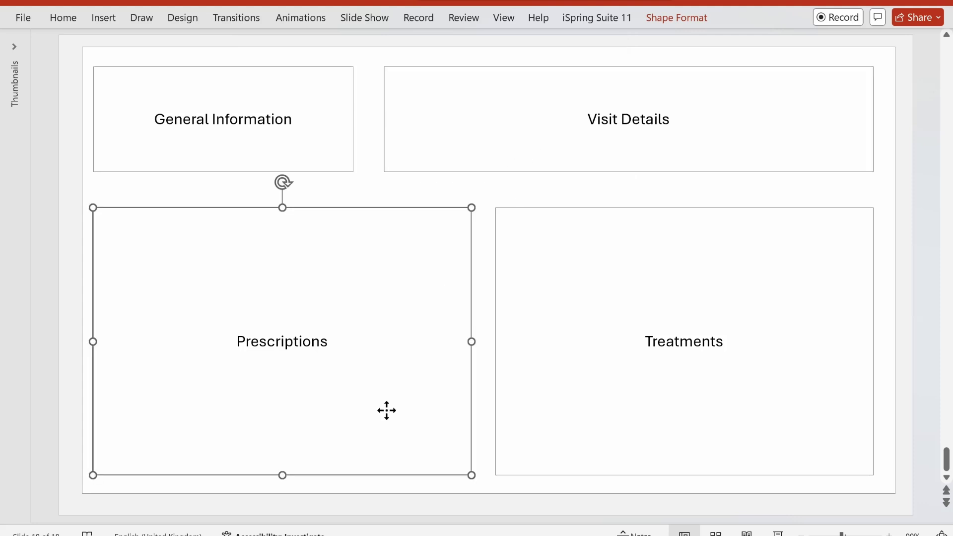
click(814, 380)
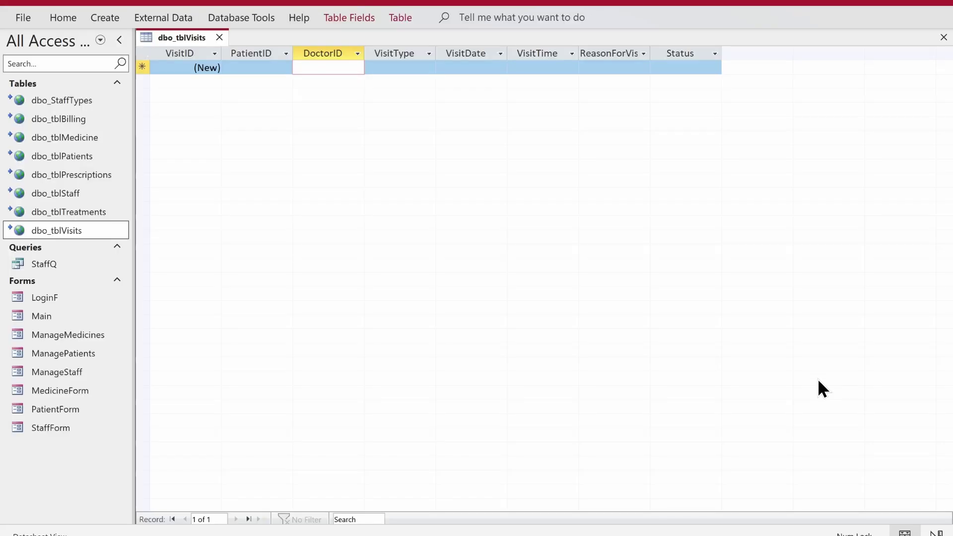
Close the dbo_tblVisits table in Access and duplicate the ManageMedicines form as ManageVisits.
click(218, 37)
click(80, 335)
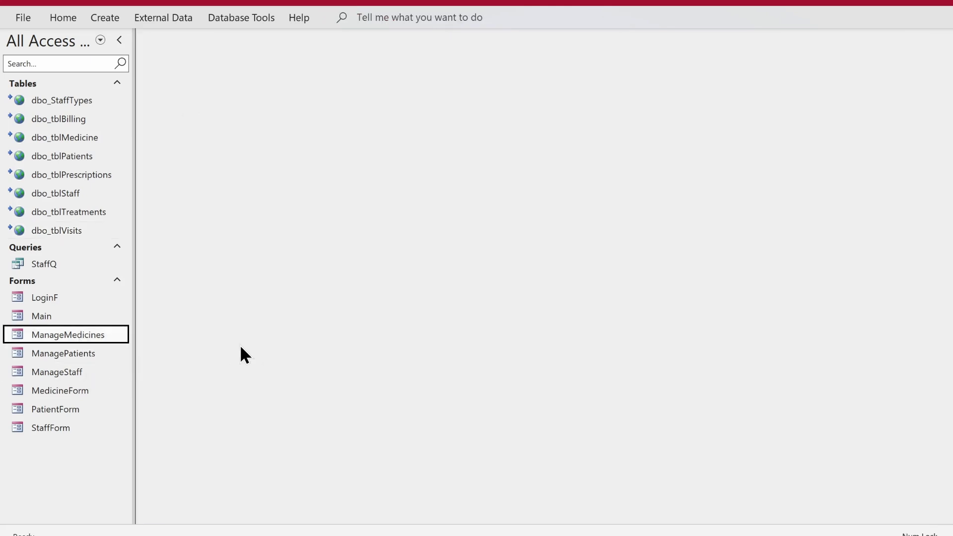
key(ctrl+v)
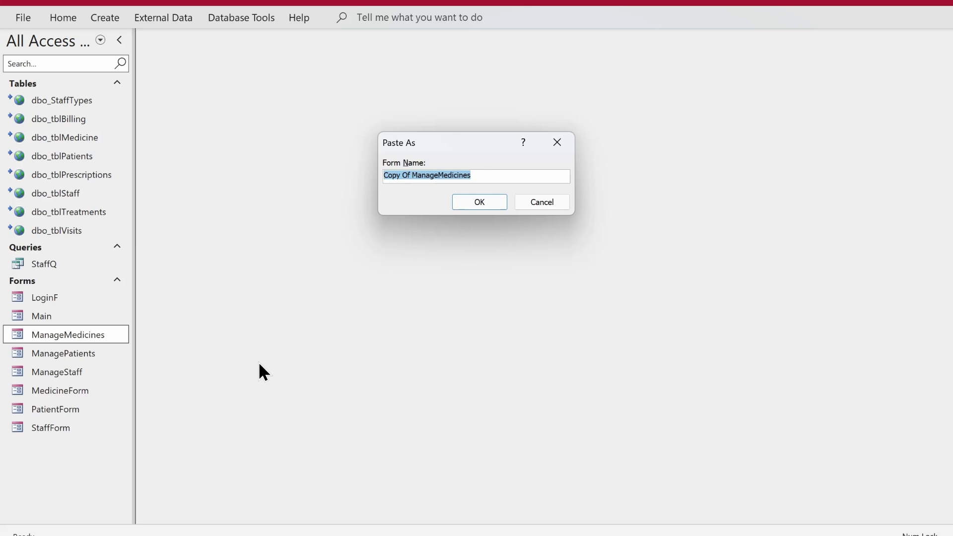
text(ManageVisits)
key(Return)
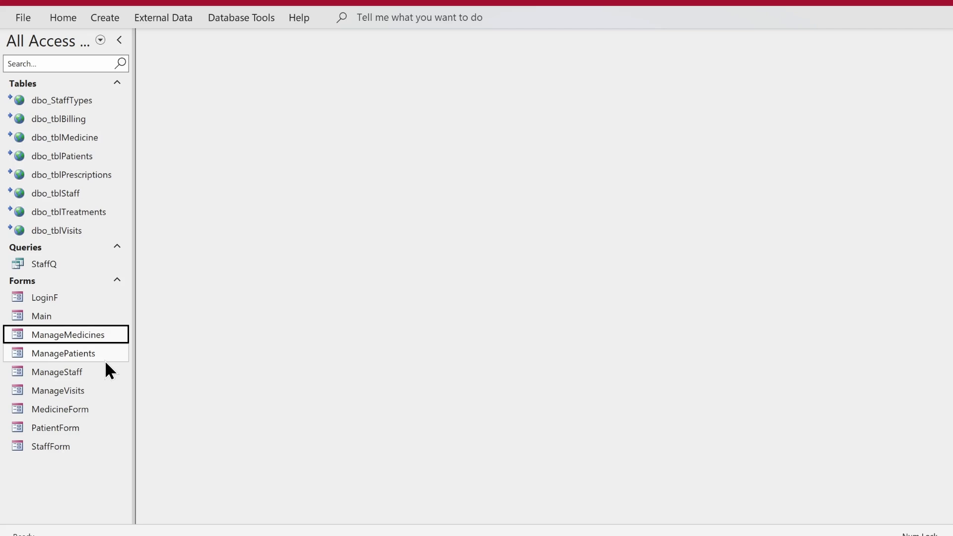
Open the ManageVisits form in Design View and delete all the medicine fields and their header labels.
right_click(92, 390)
click(143, 197)
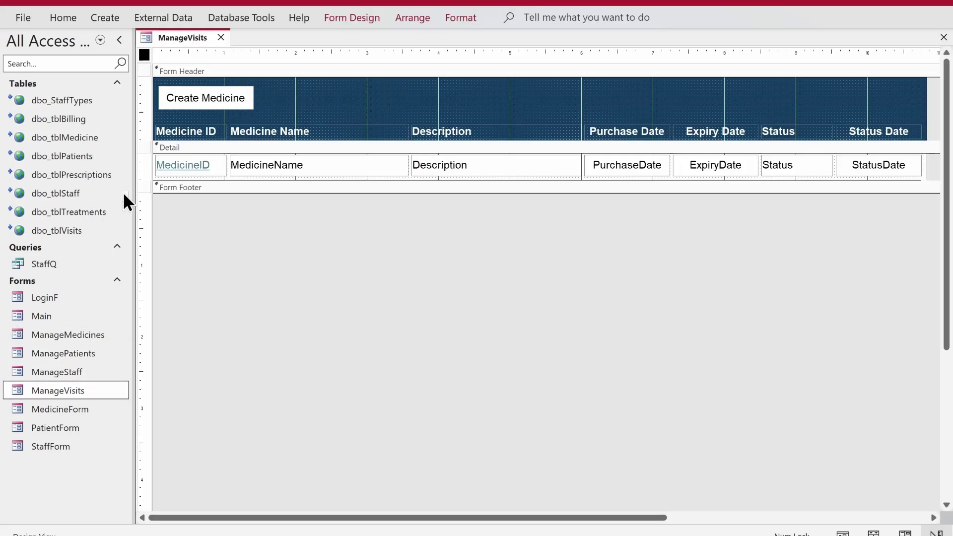
click(160, 130)
key(ctrl+a)
key(Delete)
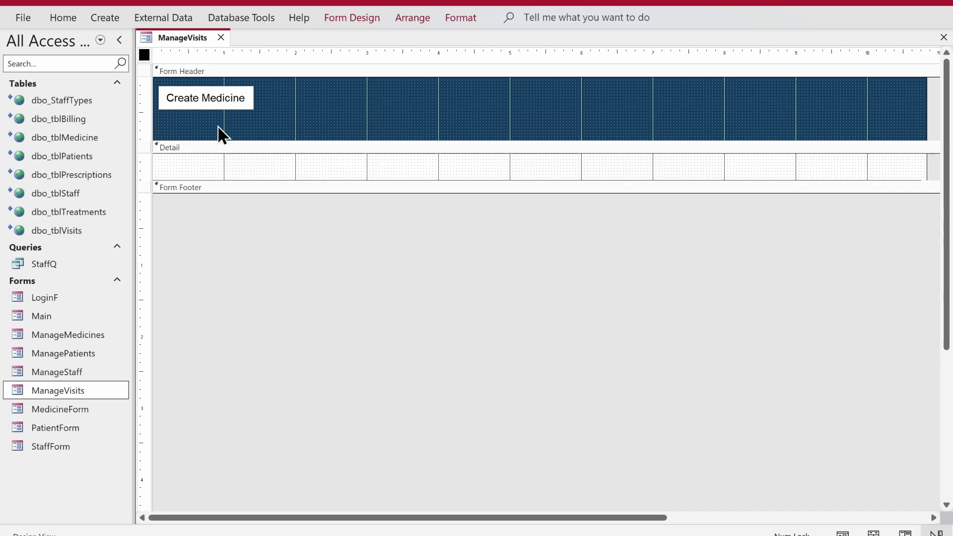
Change the caption of the Create Medicine button in the form header to Create Visits.
click(225, 108)
double_click(232, 90)
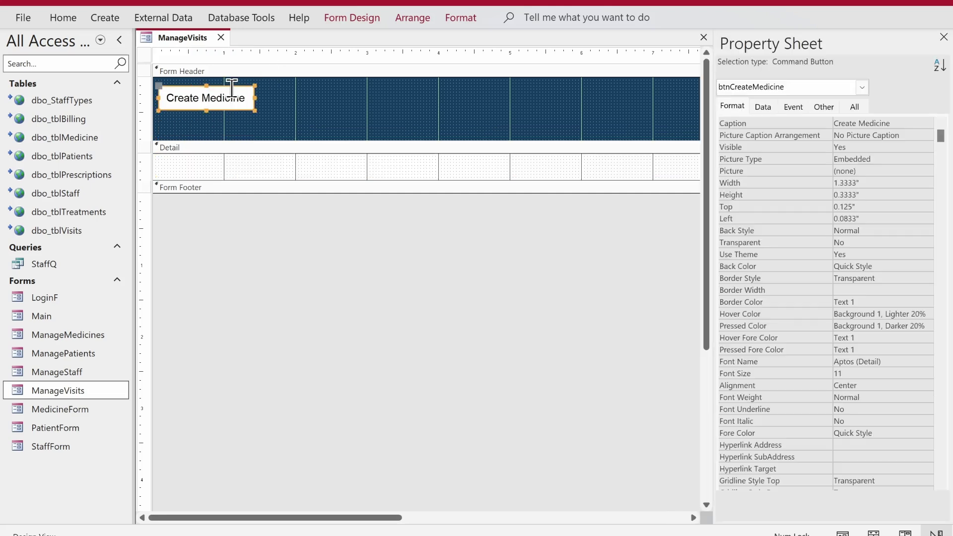
click(232, 90)
double_click(224, 96)
text(Visits)
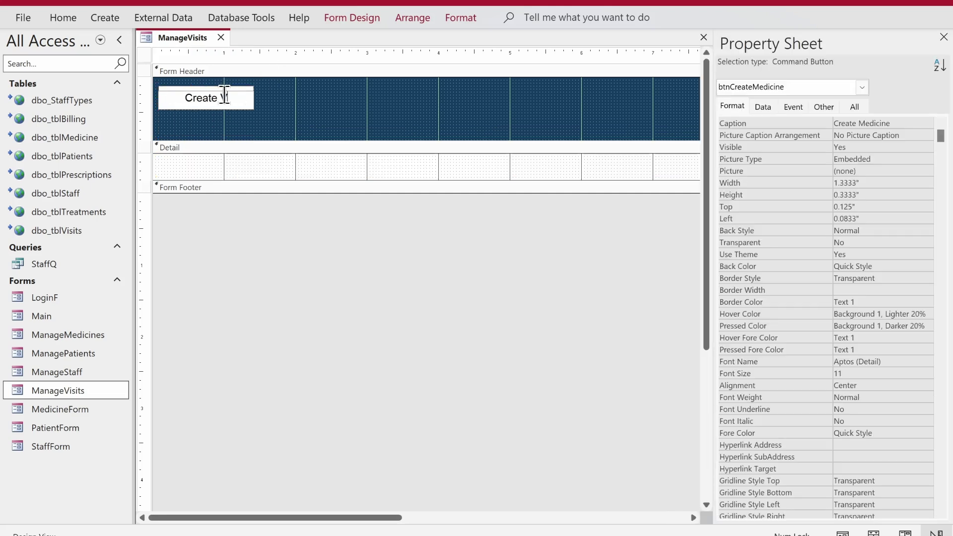
key(Return)
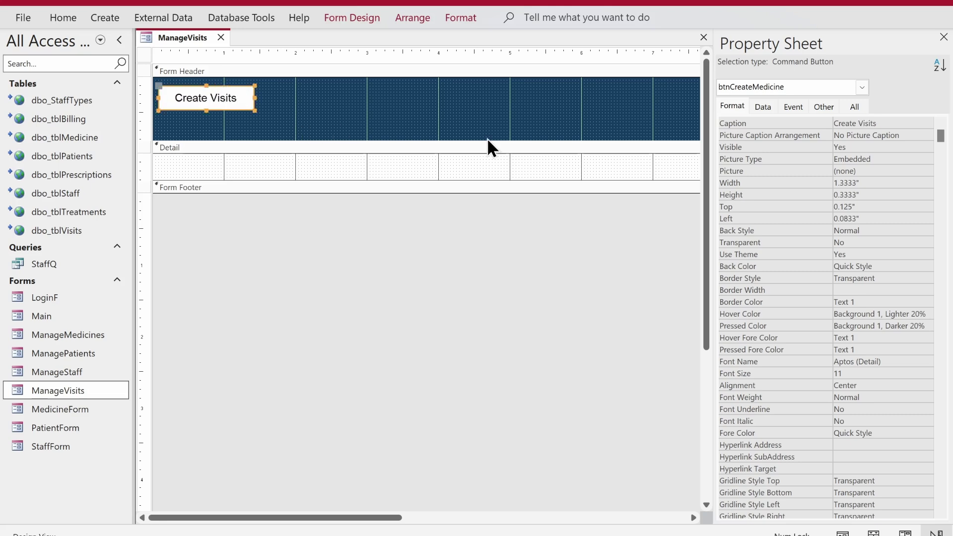
Rename the Create Visits button control as btnCreateVisits.
click(824, 108)
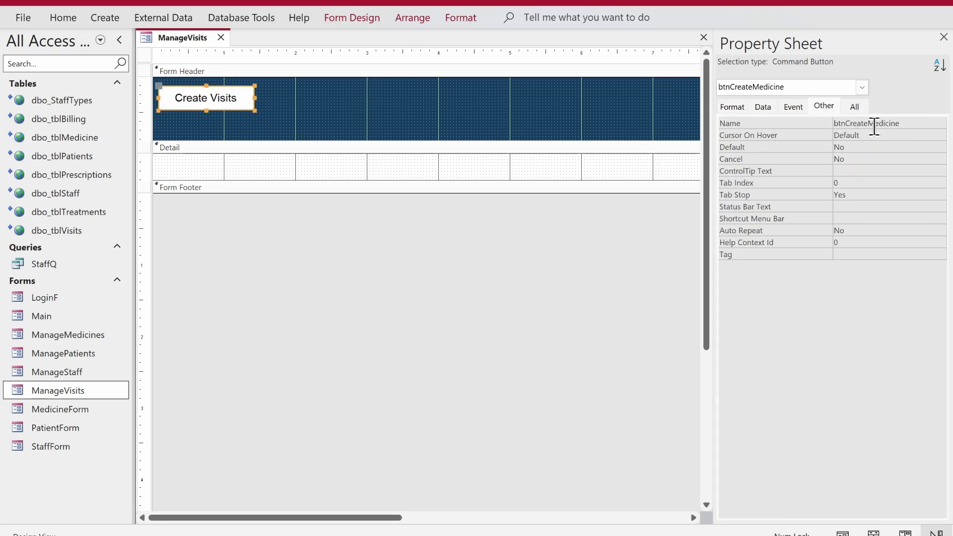
drag(872, 127, 919, 128)
key(BackSpace)
text(Visits)
key(Return)
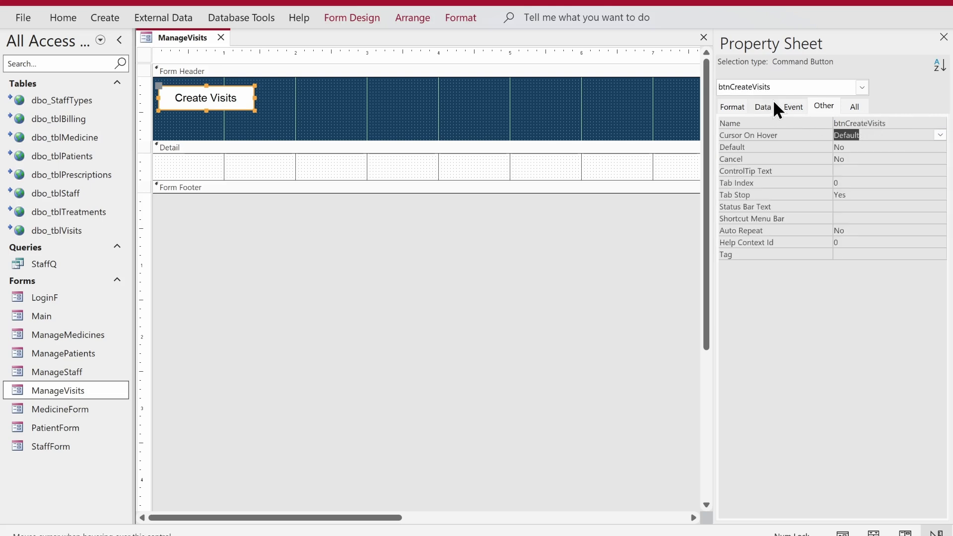
Delete all the procedures from the ManageVisits form's code module, keeping only Option Compare Database, and save the form.
click(792, 105)
click(940, 123)
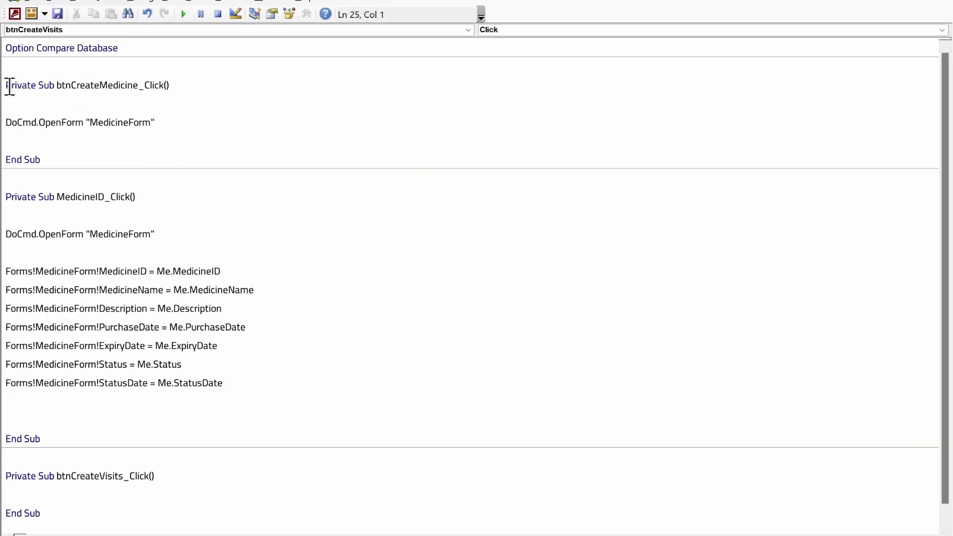
drag(6, 84, 149, 518)
key(Delete)
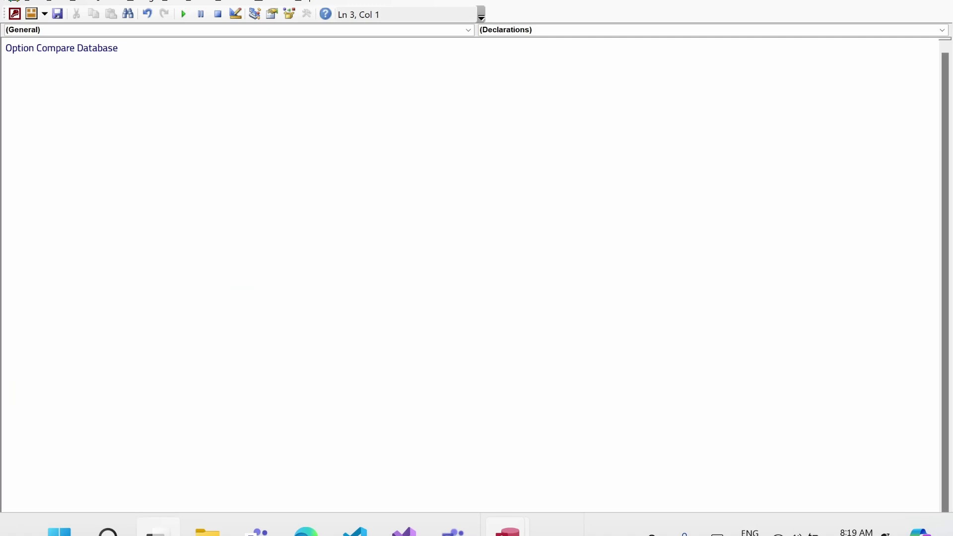
click(938, 4)
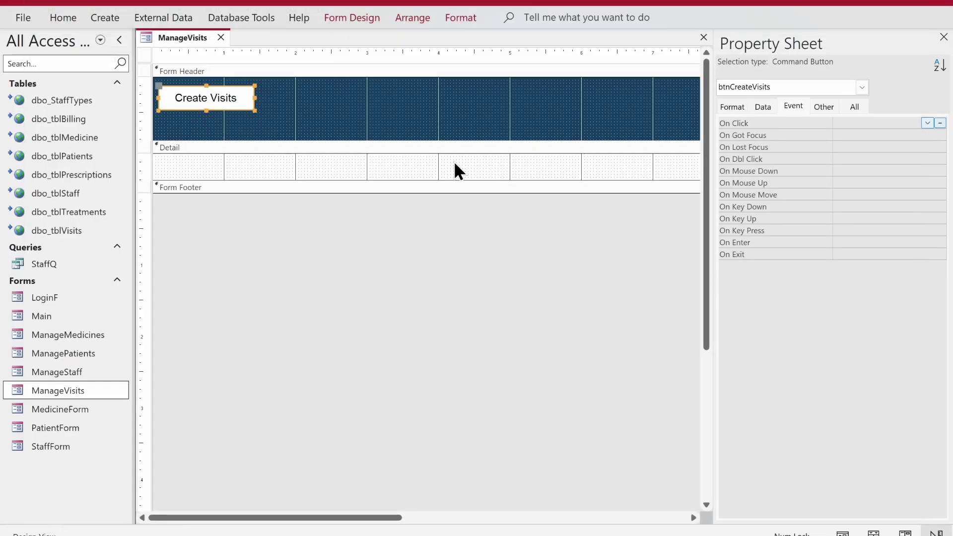
right_click(165, 39)
click(184, 53)
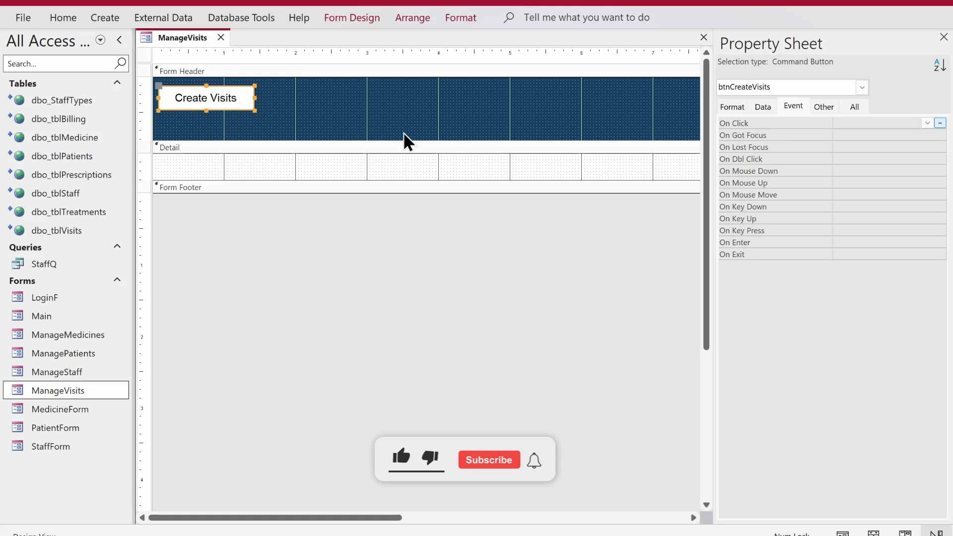
Create a query with the linked tables dbo_tblVisits, dbo_tblPatients and dbo_tblStaff, joining the staff table's StaffID to DoctorID in visits.
click(375, 226)
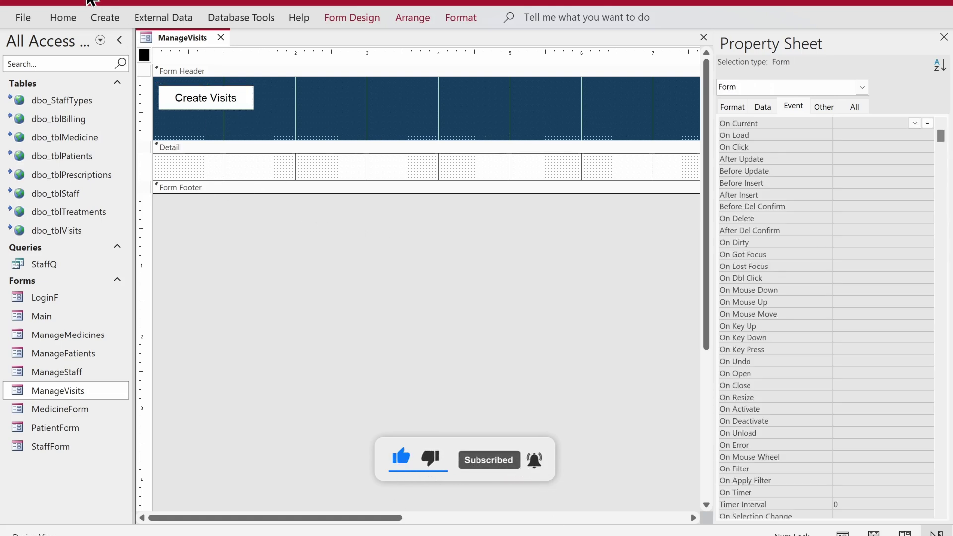
click(103, 17)
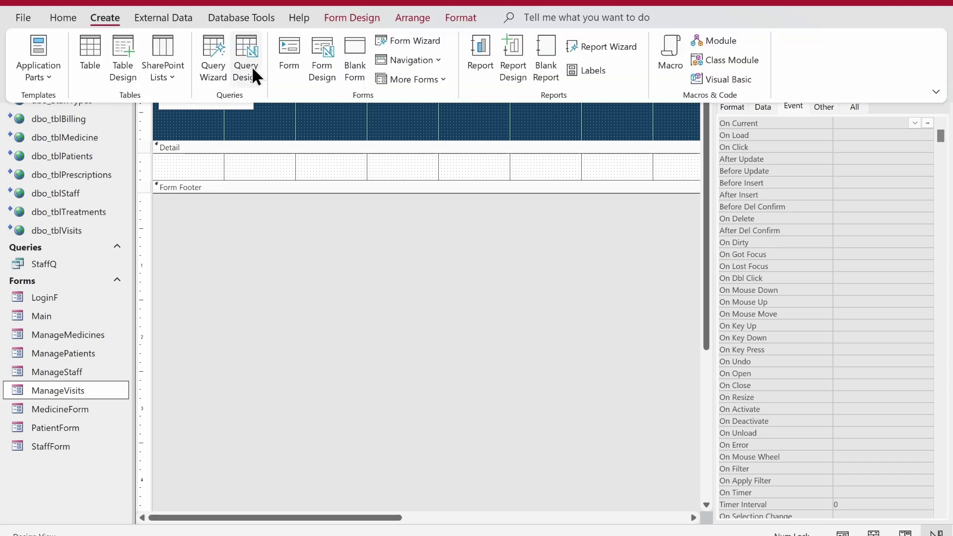
click(254, 74)
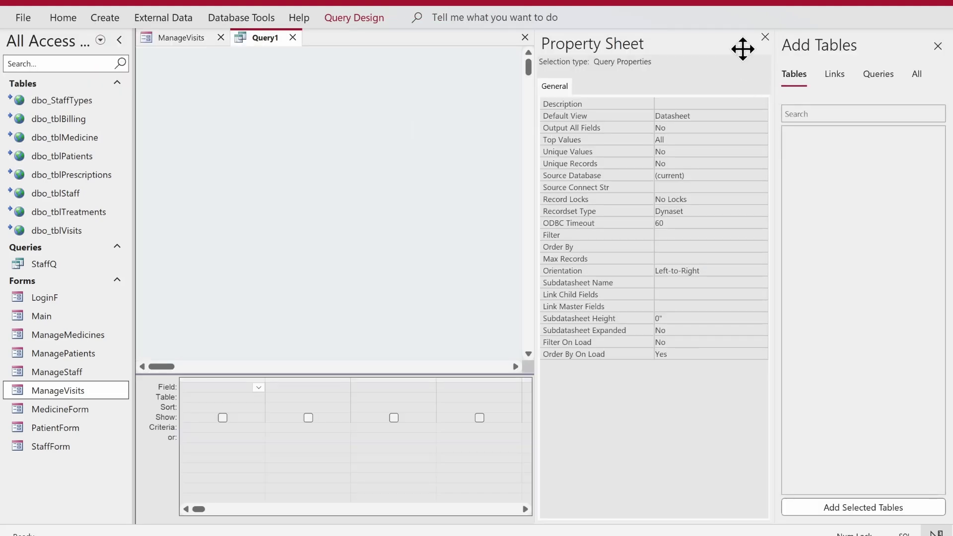
click(765, 37)
click(844, 74)
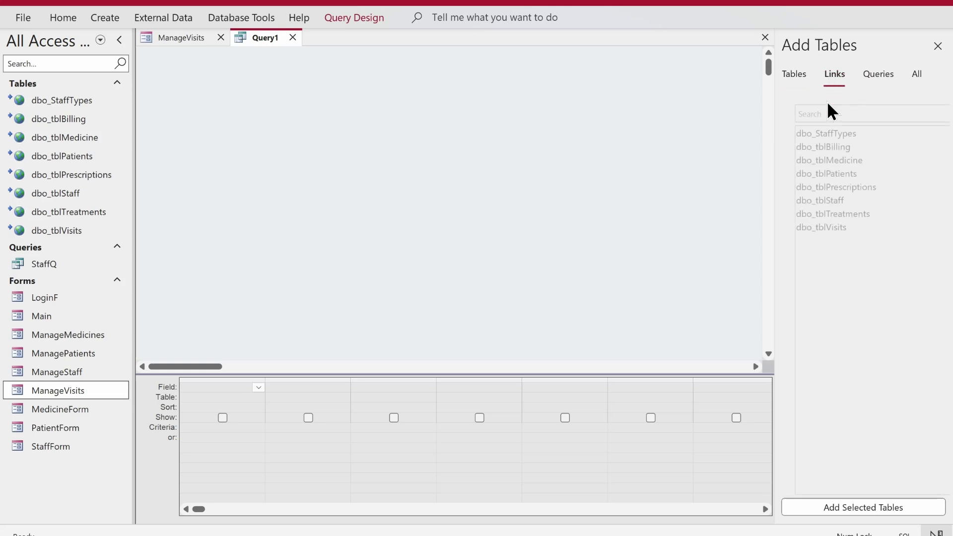
double_click(823, 225)
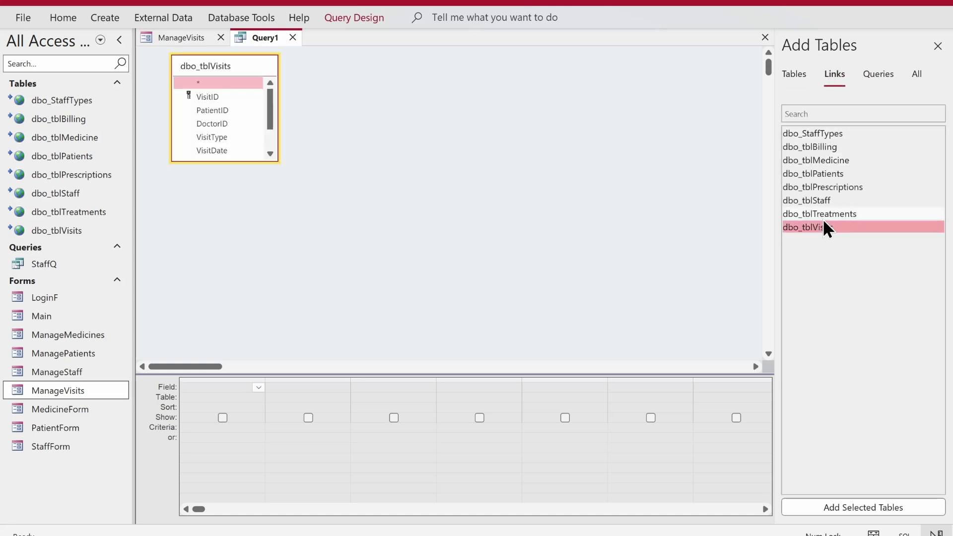
double_click(825, 174)
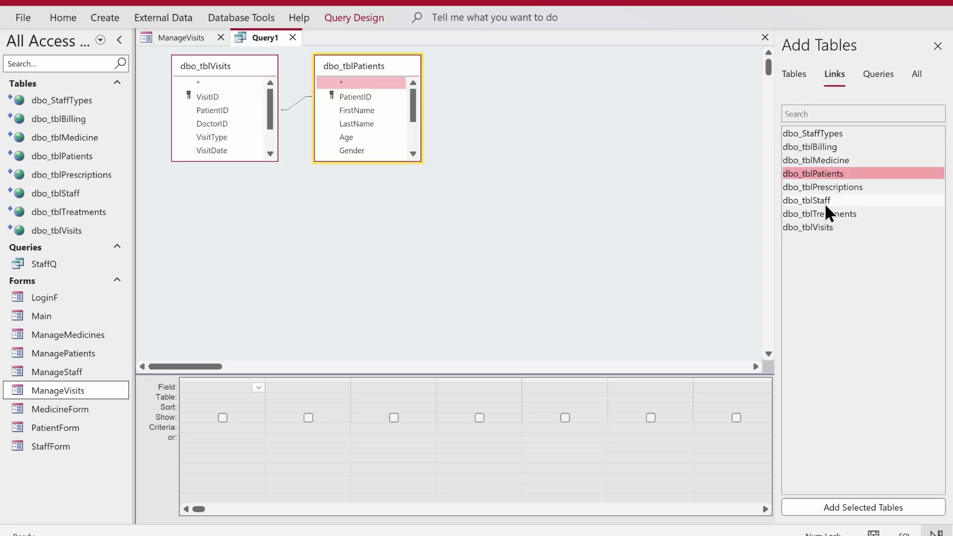
double_click(824, 199)
drag(491, 94, 212, 125)
Add the VisitID, VisitType, VisitDate and VisitTime fields from dbo_tblVisits to the query's output columns.
drag(218, 160, 219, 232)
double_click(211, 97)
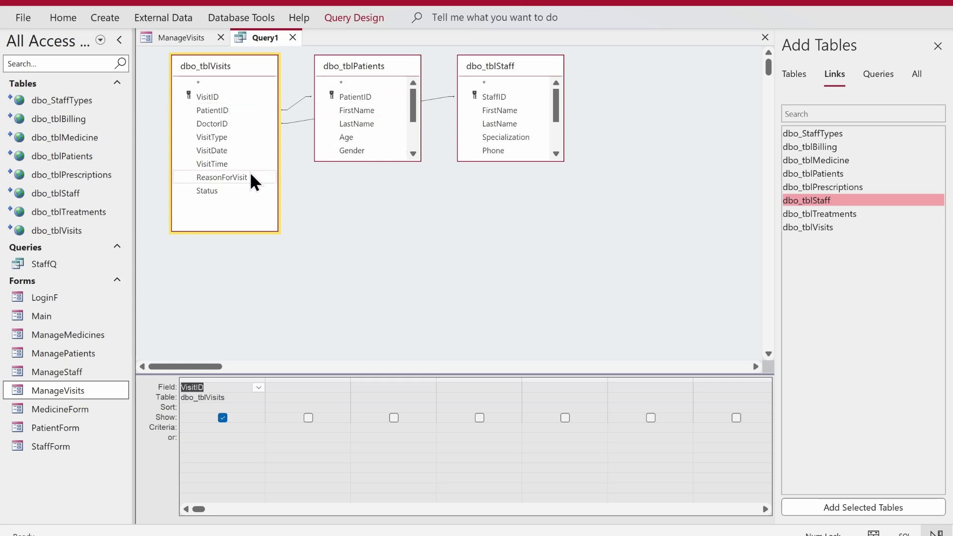
double_click(216, 138)
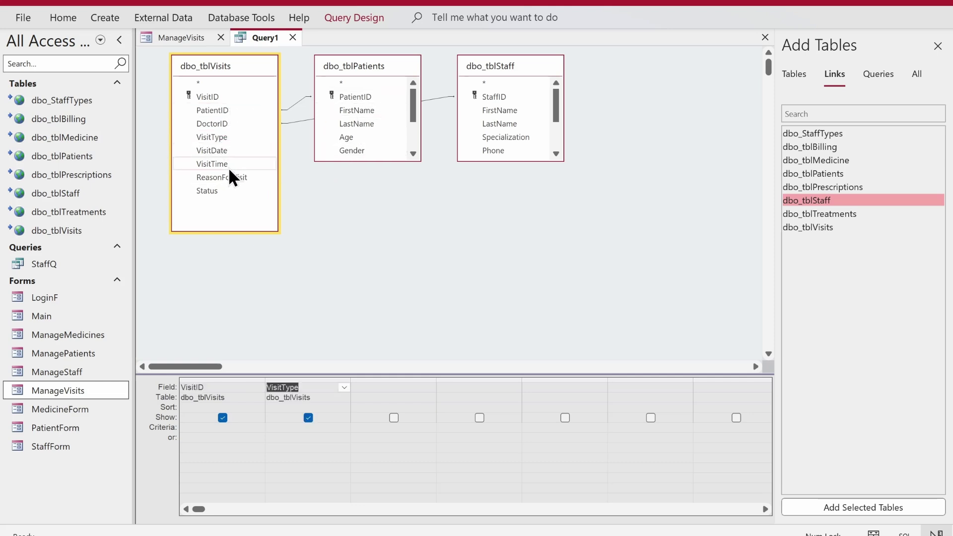
double_click(222, 149)
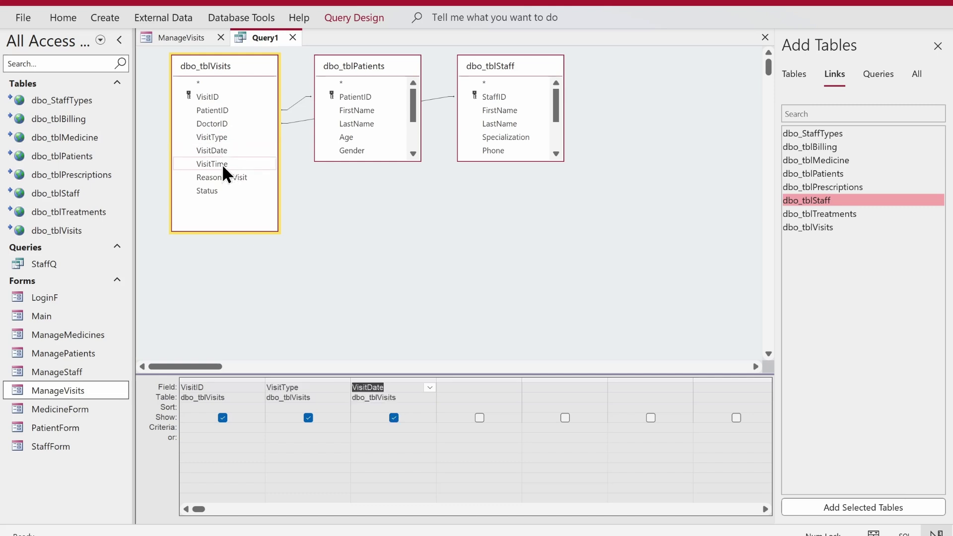
double_click(222, 164)
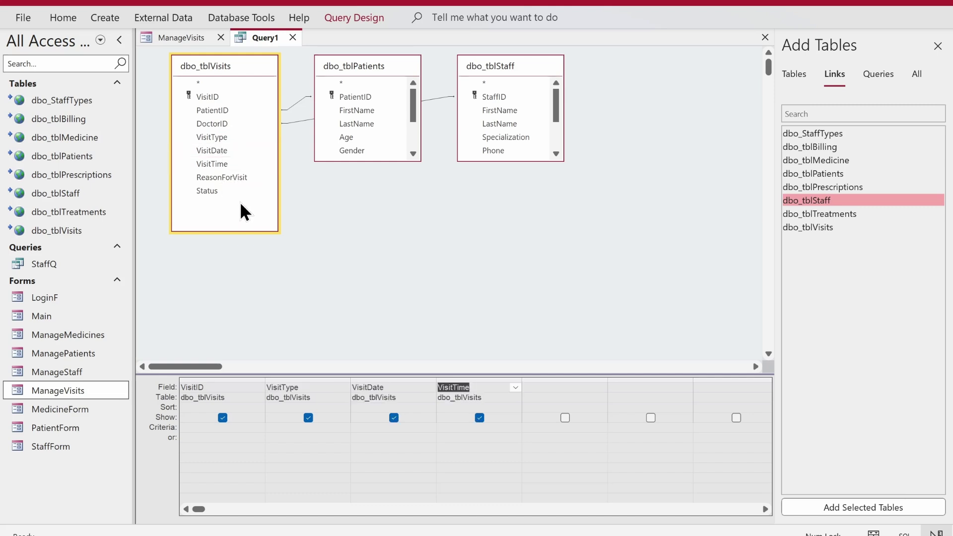
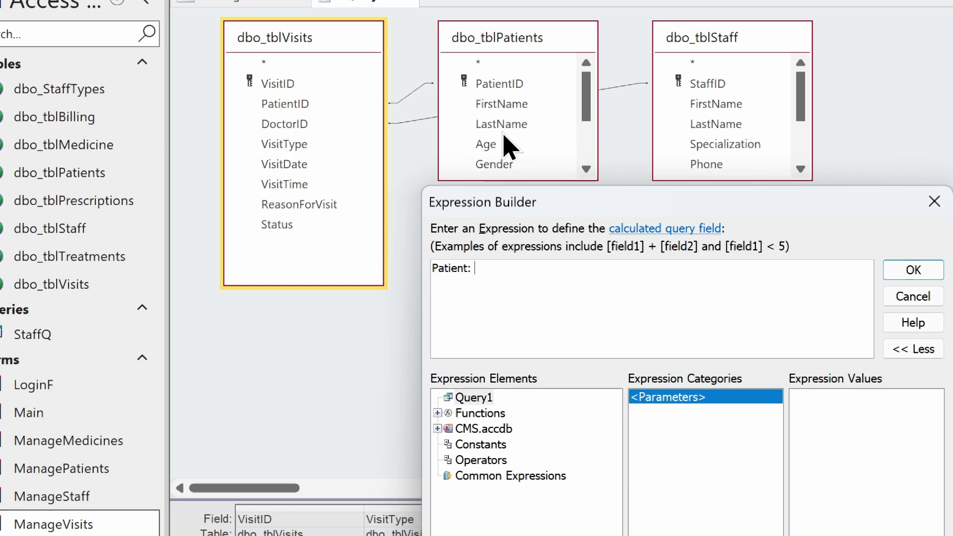
Begin the Patient expression with [dbo_tblPatients]![FirstName] followed by a quoted space between two & operators.
text(dbo)
key(Down)
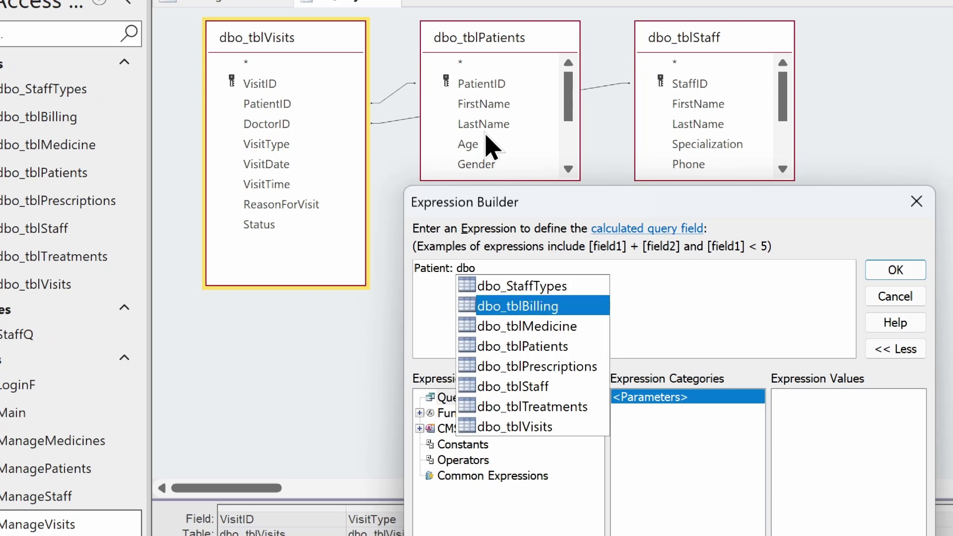
key(Down)
key(Down)
key(Tab)
text(!)
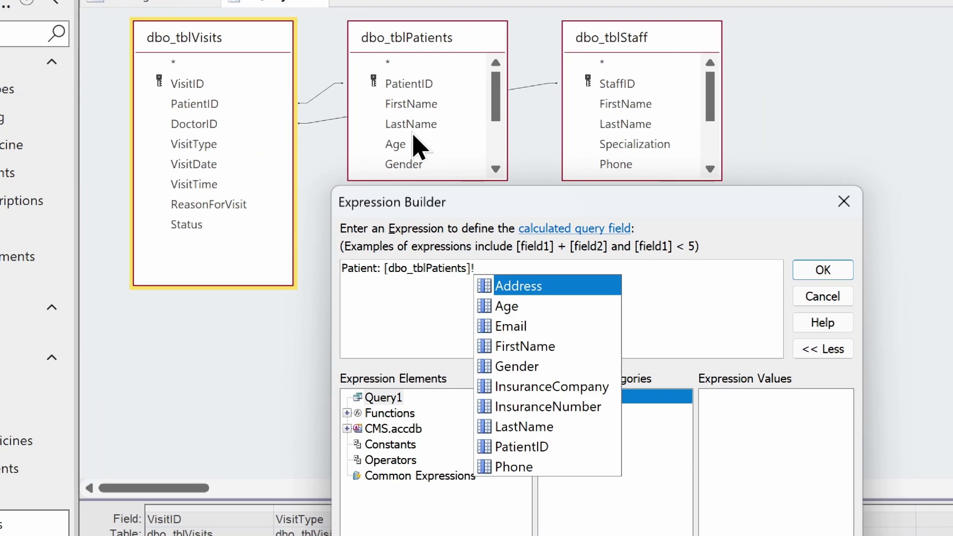
text(fi)
key(Tab)
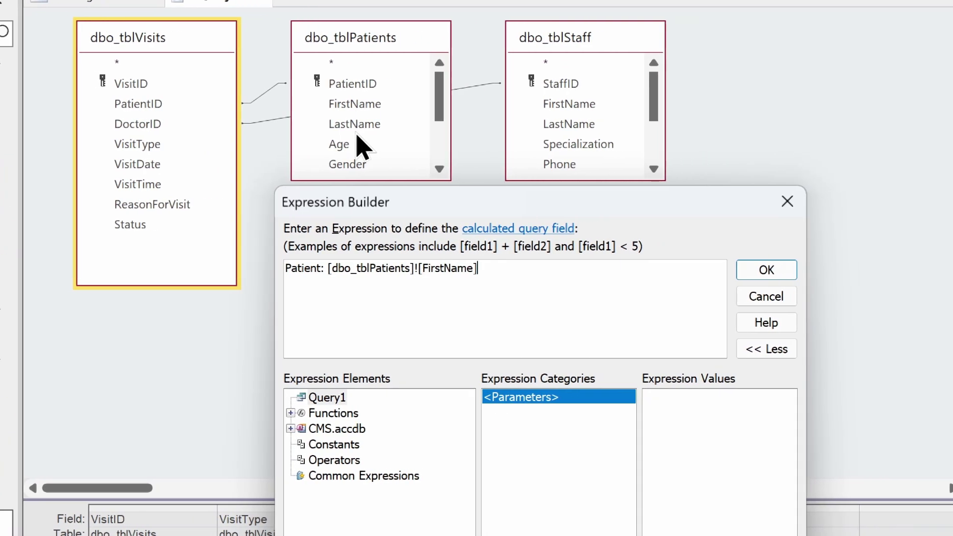
text(&&)
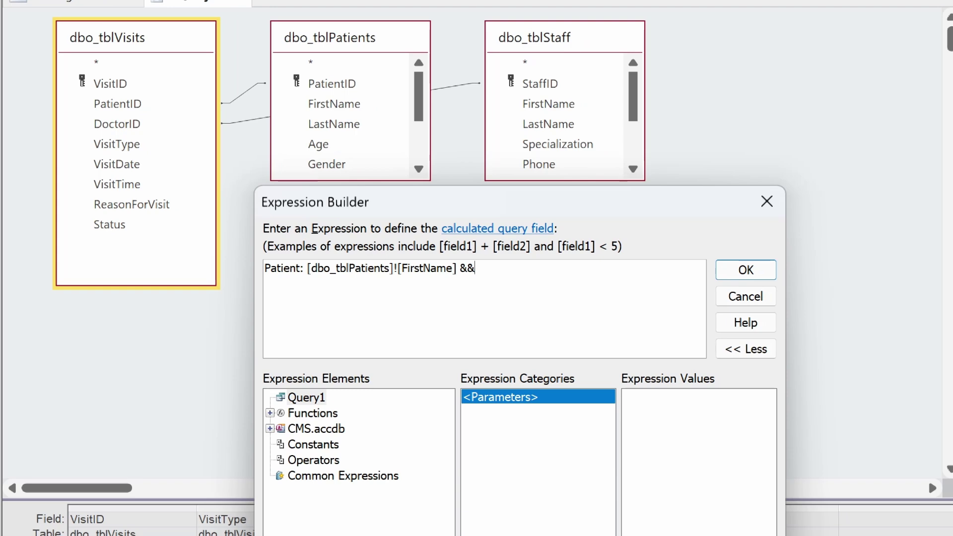
key(Left)
text("")
key(Left)
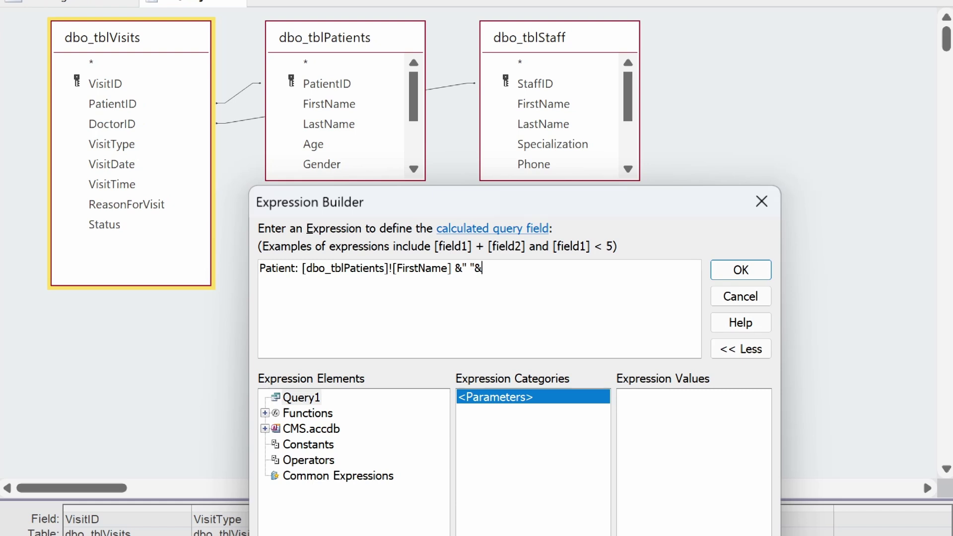
key(Right)
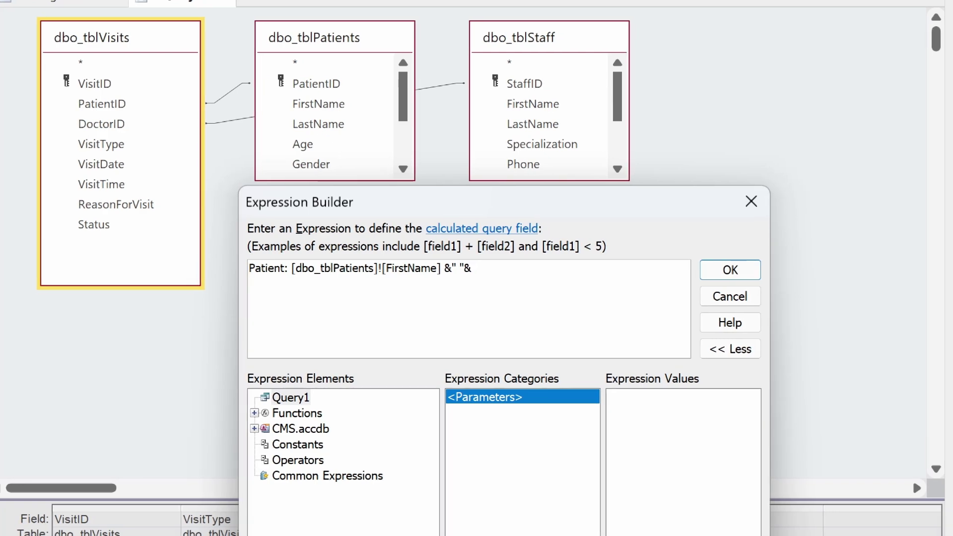
Complete the Patient calculated field by appending [dbo_tblPatients]![LastName] and accept the expression.
text(dbo)
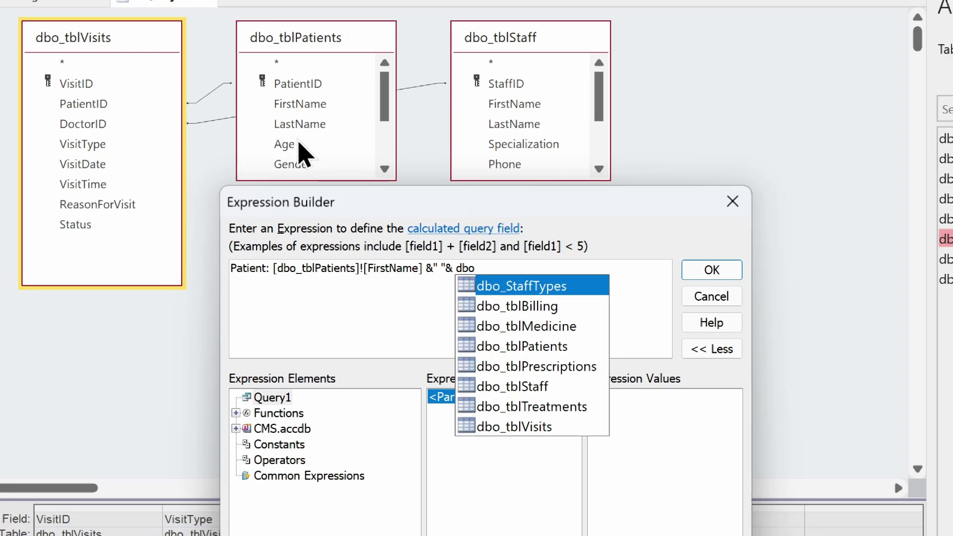
key(Down)
key(Down)
key(Down)
key(Down)
key(Up)
key(Tab)
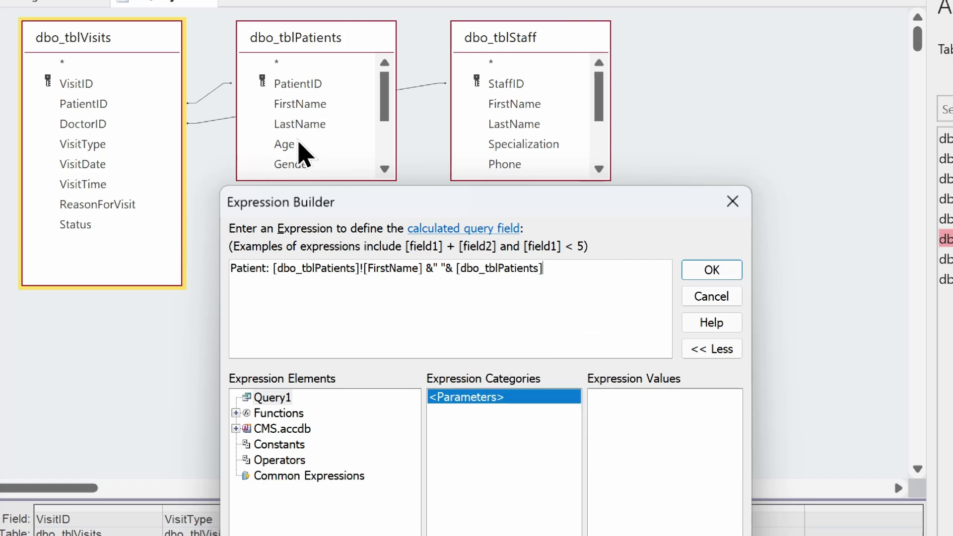
text(!)
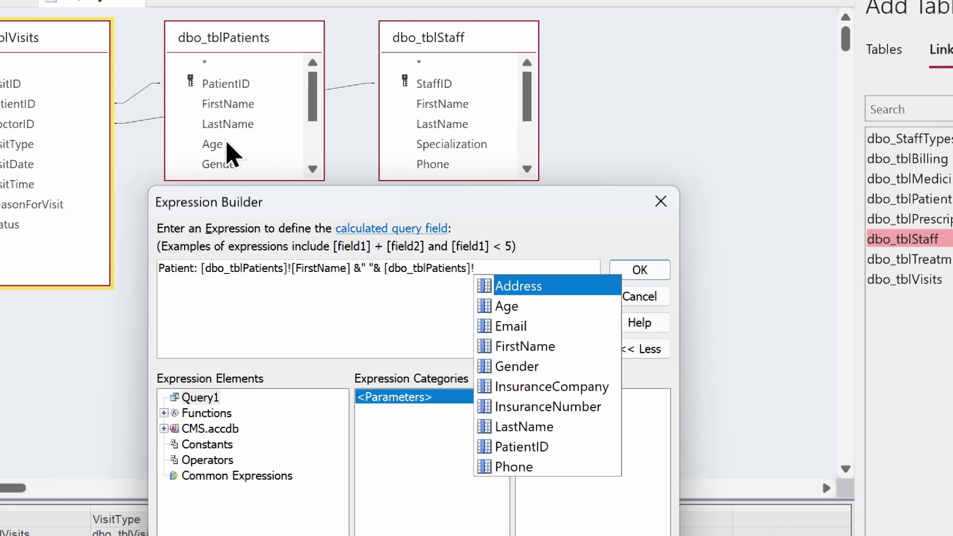
key(Down)
key(Down)
key(Down)
key(Down)
key(Up)
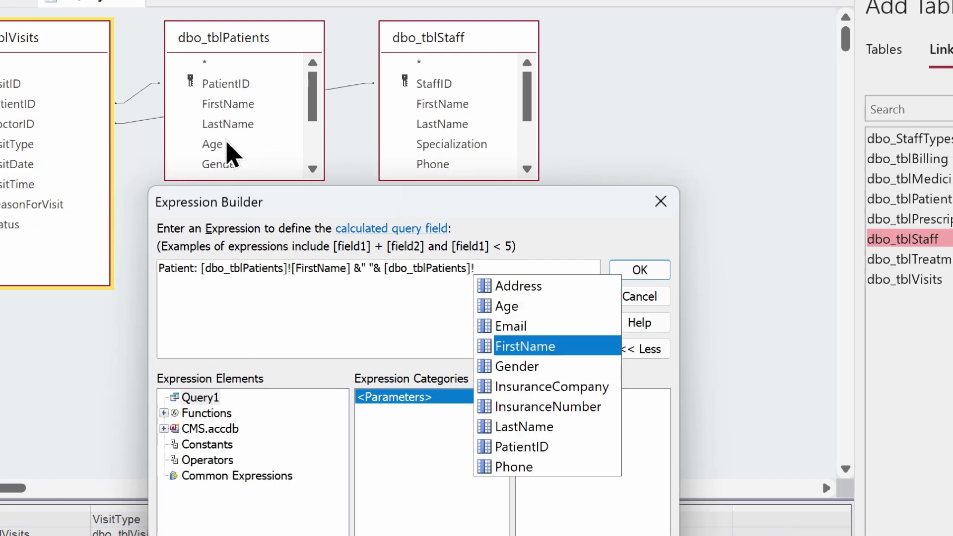
key(Down)
key(Down)
key(Down)
key(Down)
key(Tab)
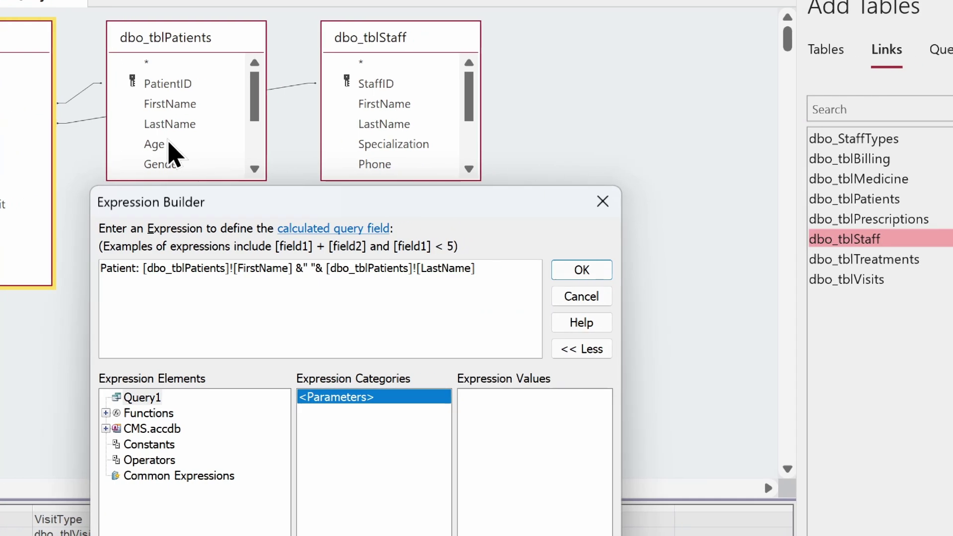
click(586, 272)
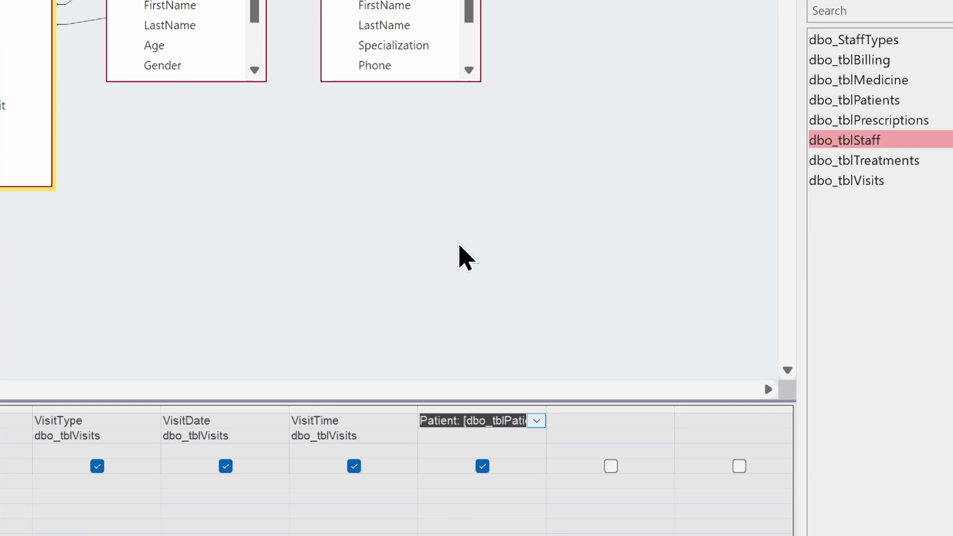
Start building an expression in the empty query column after Patient, naming the calculated field Doctor.
right_click(613, 502)
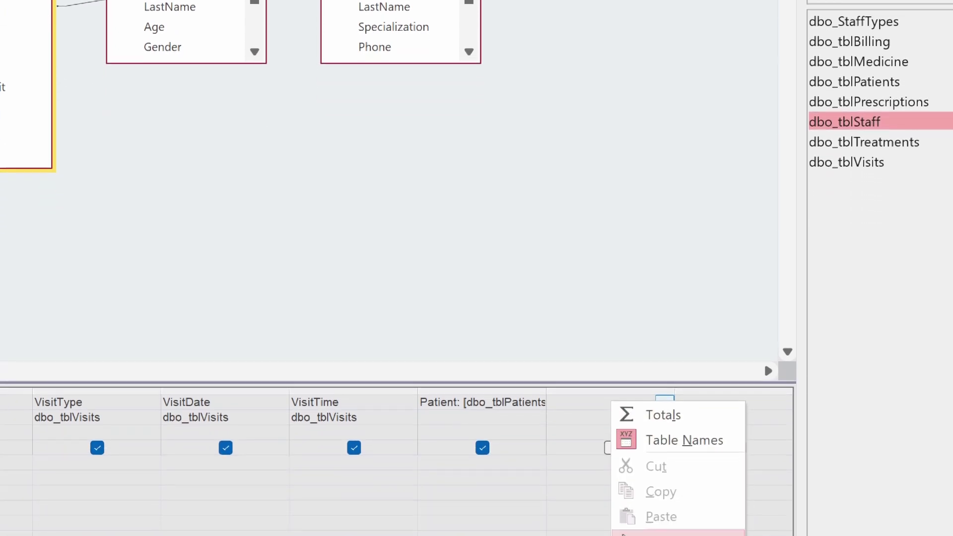
click(663, 528)
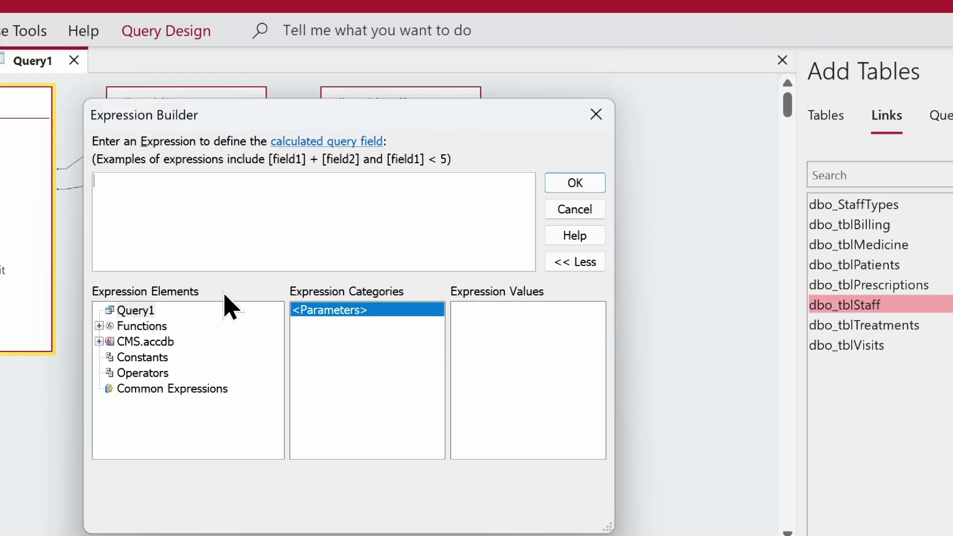
drag(309, 103, 445, 261)
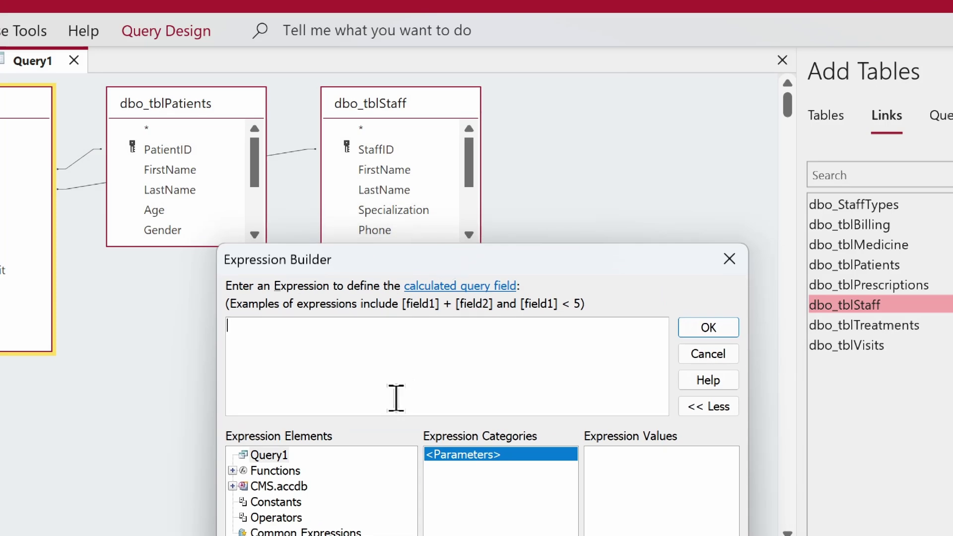
text(Doctor: )
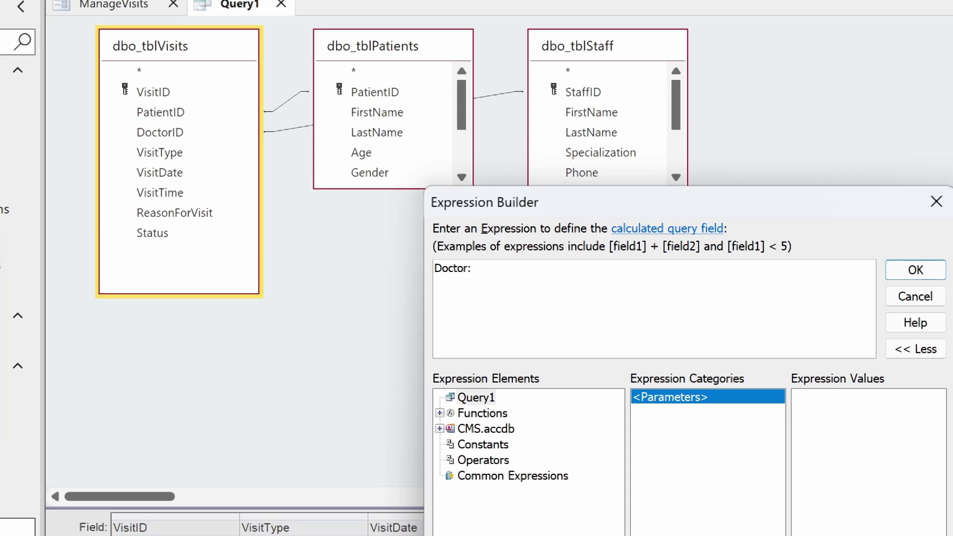
Enter [dbo_tblStaff]![FirstName] after the Doctor label, followed by a quoted space between two & operators.
text(dbo)
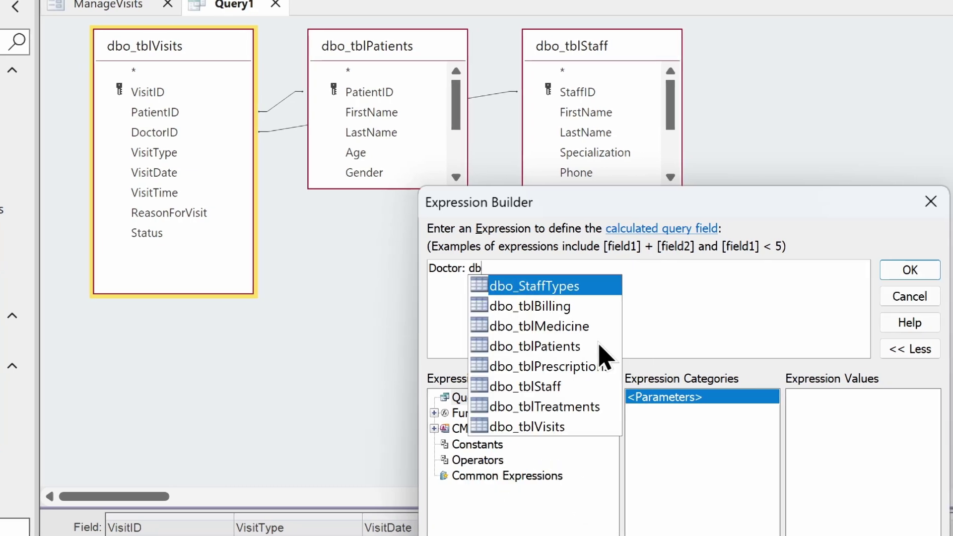
key(Down)
key(Down)
key(Down)
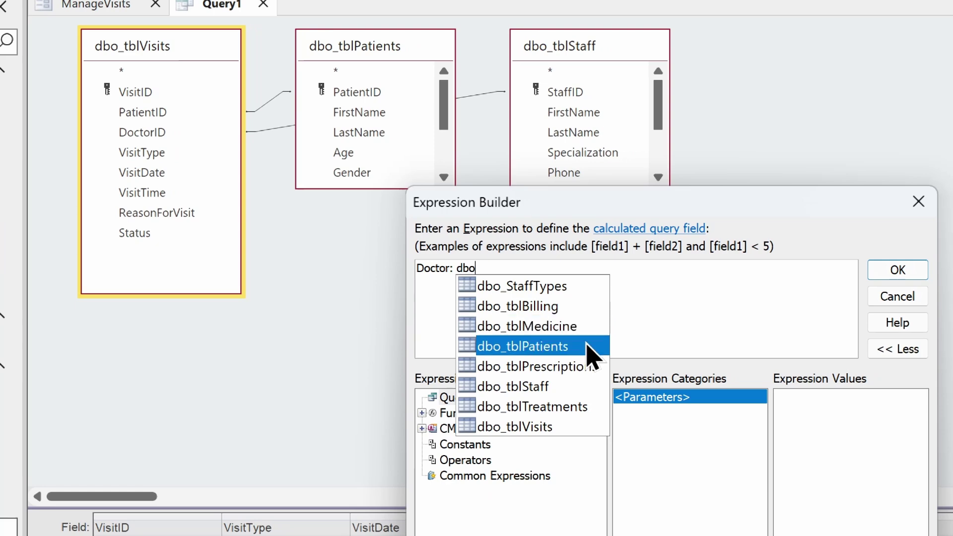
key(Up)
key(Up)
key(Down)
key(Down)
key(Down)
key(Down)
key(Tab)
text(!)
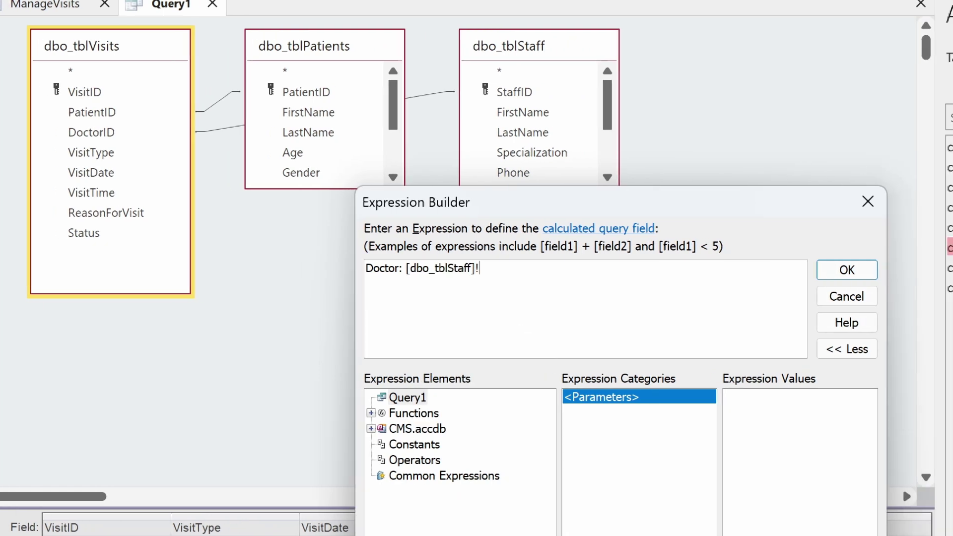
text(fir)
key(Tab)
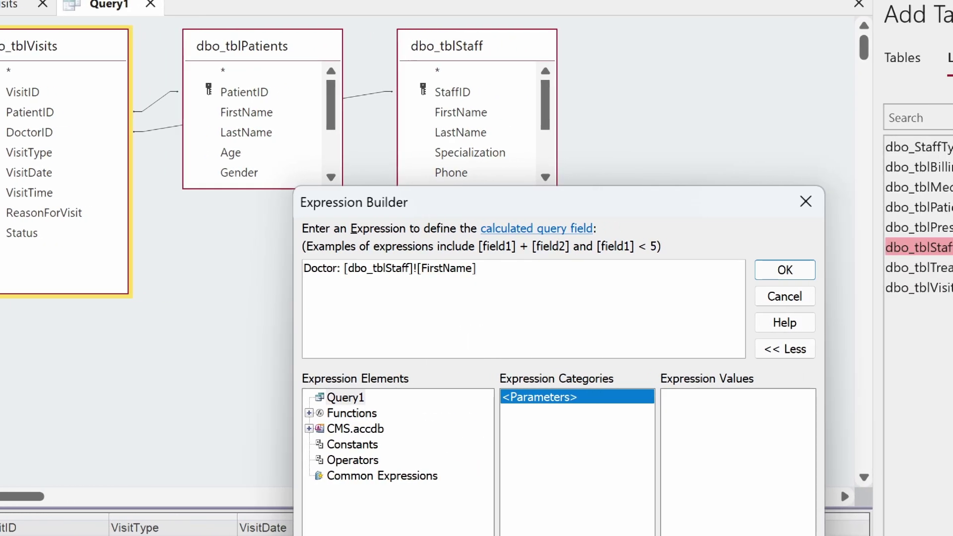
text(&&)
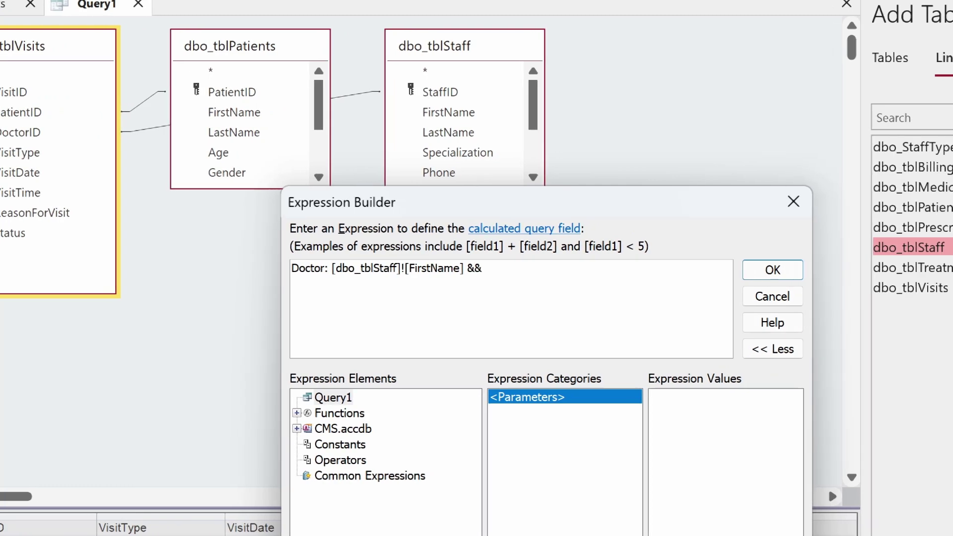
key(Left)
text(" "&)
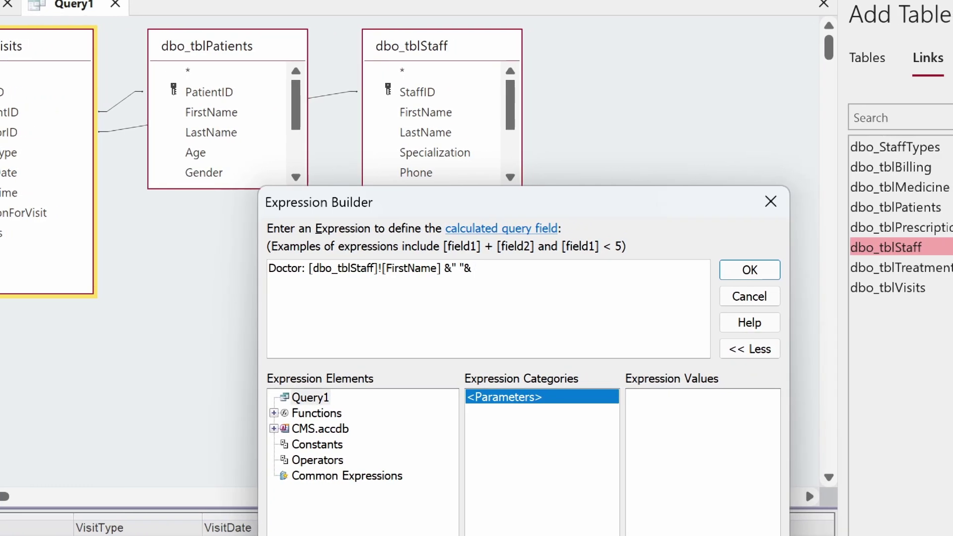
Complete the Doctor calculated field by appending [dbo_tblStaff]![LastName] and accept the expression.
text( dbo)
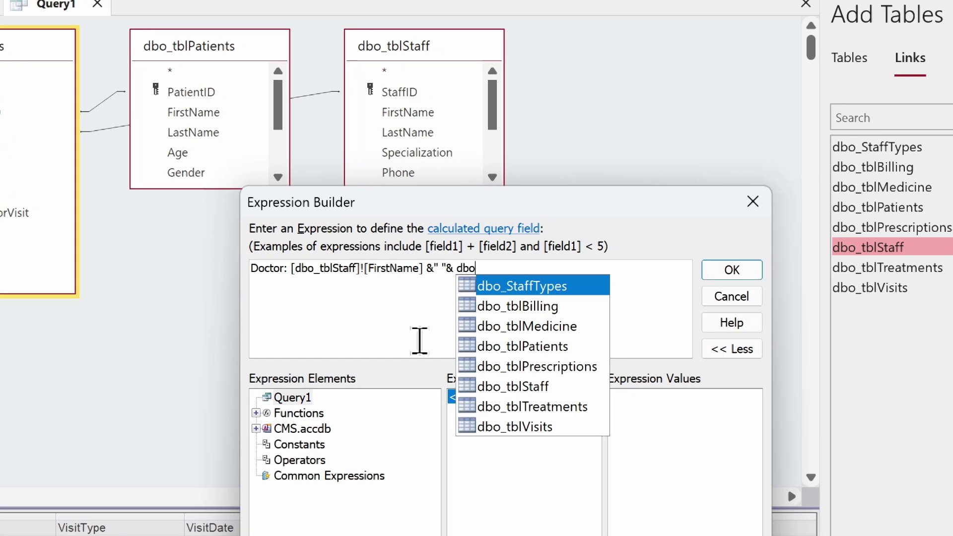
key(Down)
key(Down)
key(Down)
key(Down)
key(Down)
key(Tab)
text(!)
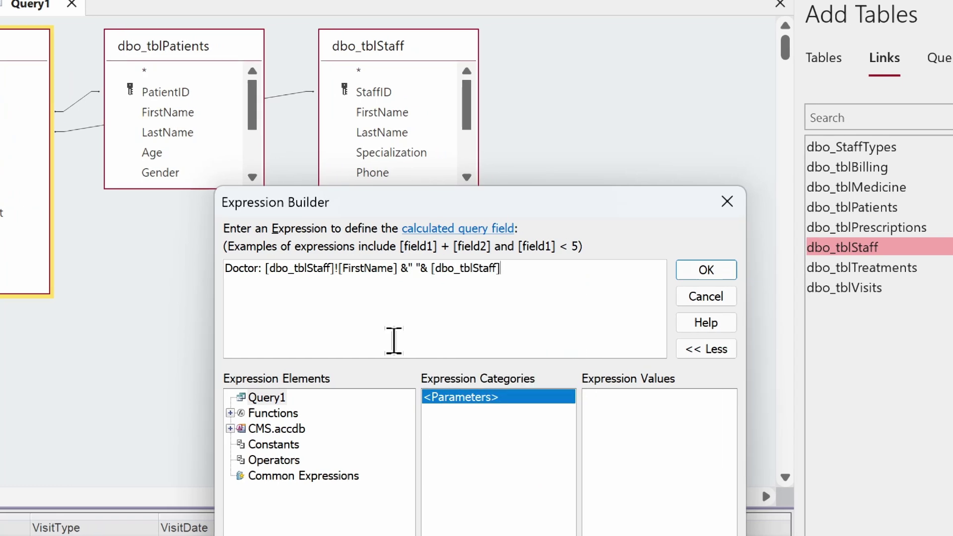
text(la)
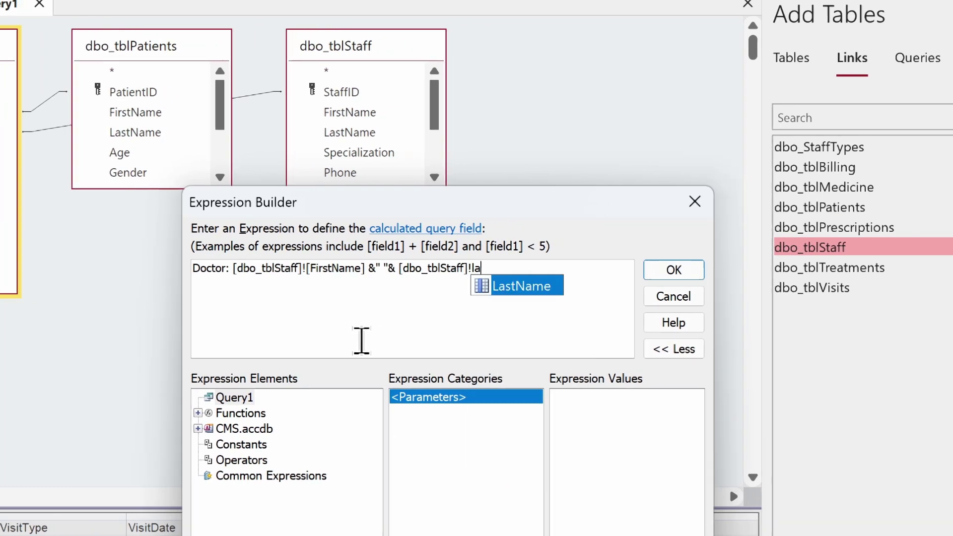
key(Tab)
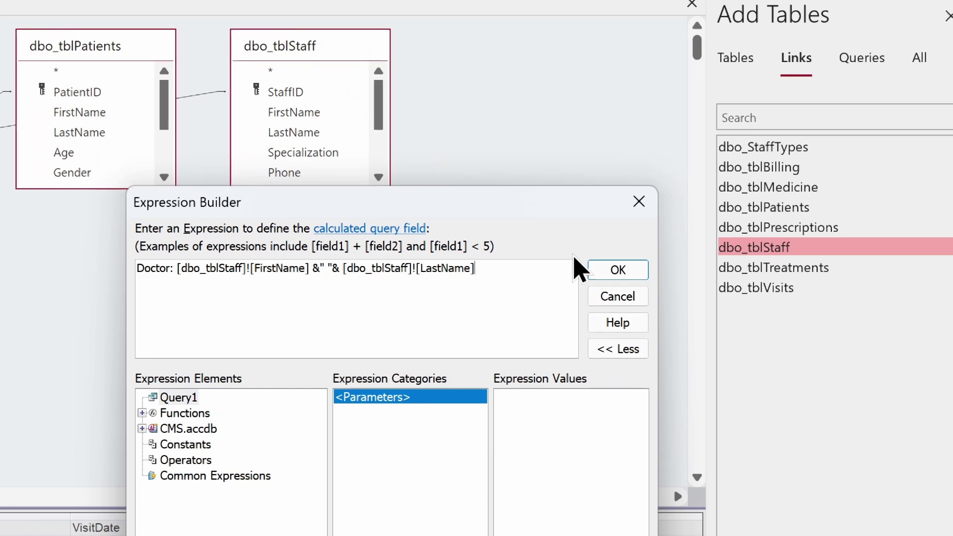
click(624, 274)
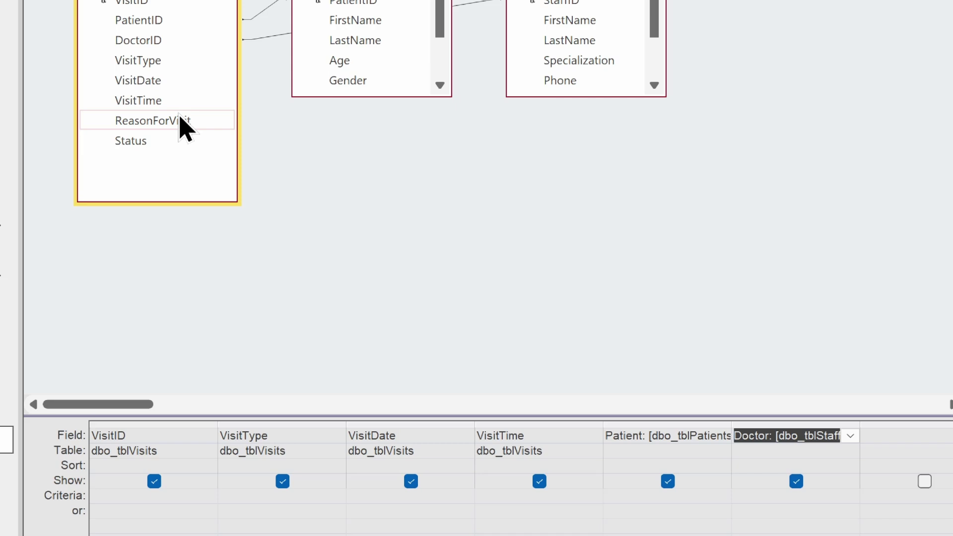
Add the ReasonForVisit and Status fields from dbo_tblVisits to the query and show it in Datasheet View.
double_click(180, 120)
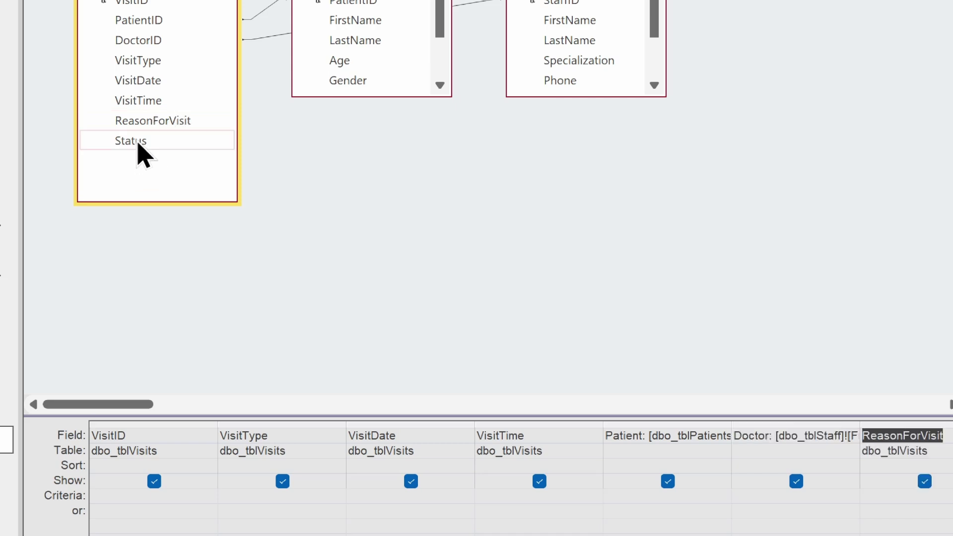
right_click(654, 205)
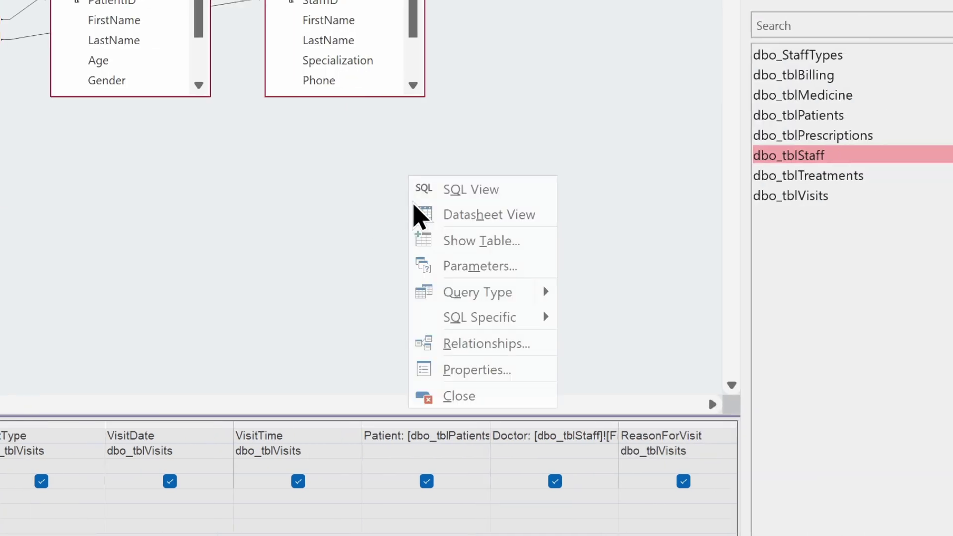
click(445, 221)
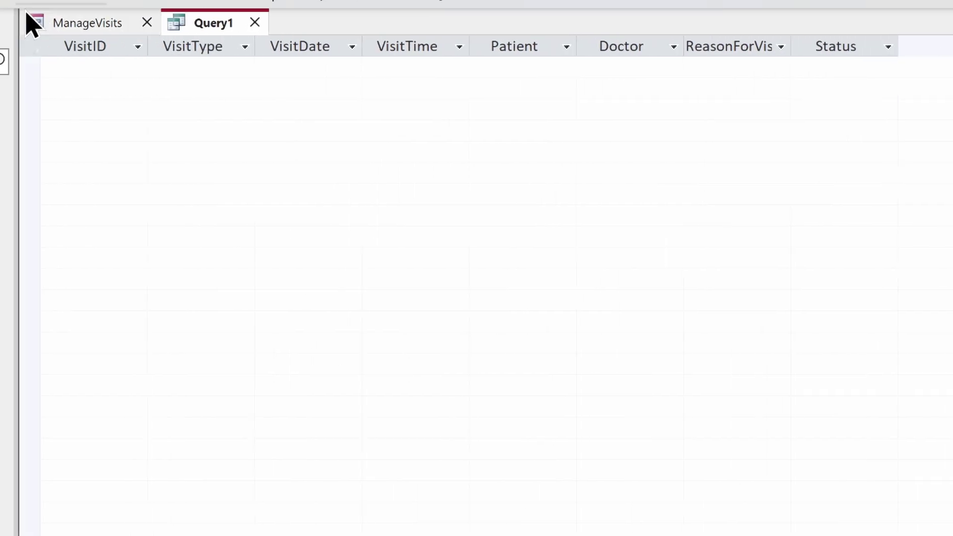
Save the new query as VisitsQ and close it.
right_click(220, 25)
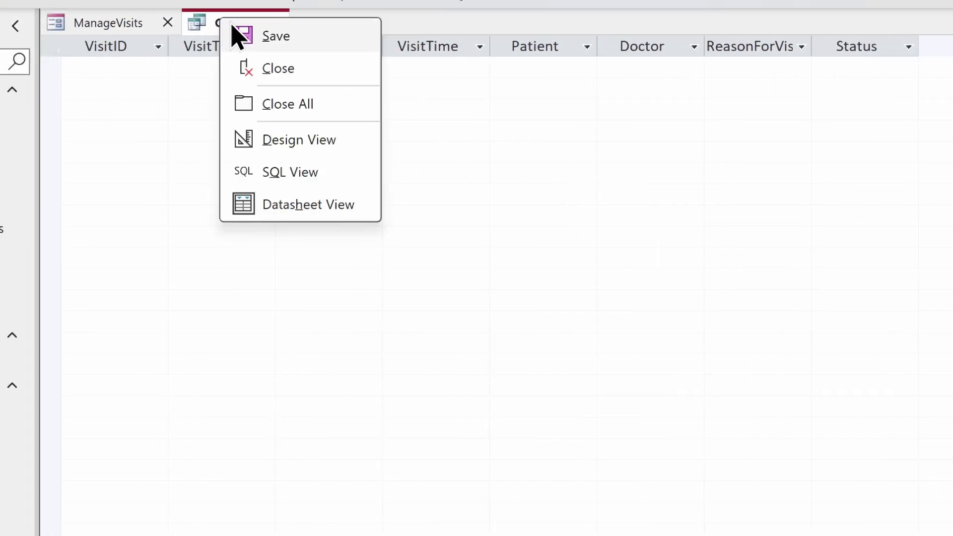
click(236, 34)
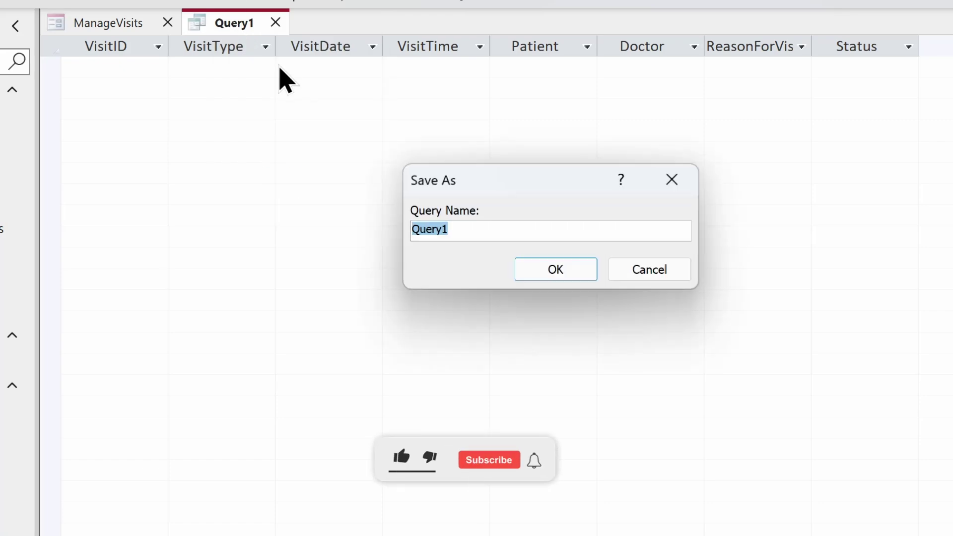
text(VisitsQ)
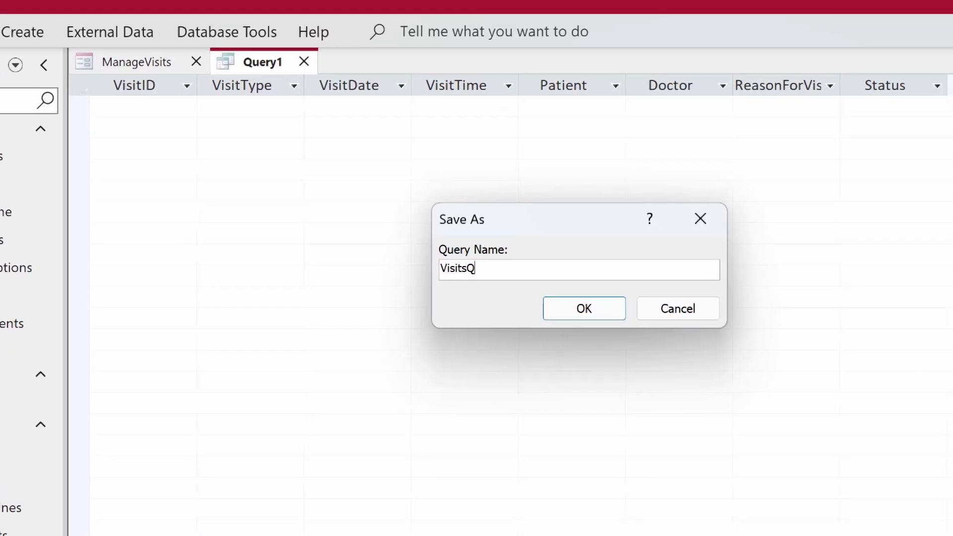
key(Return)
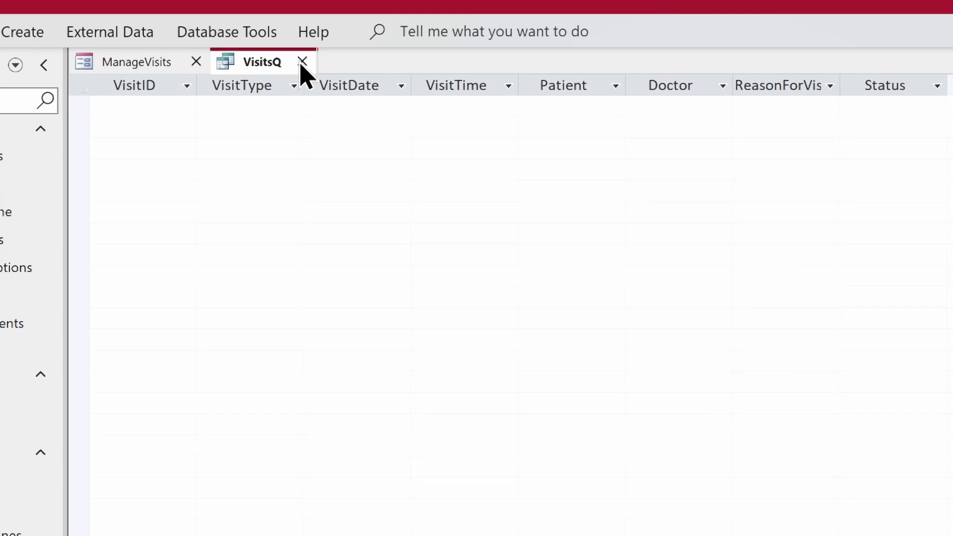
click(302, 61)
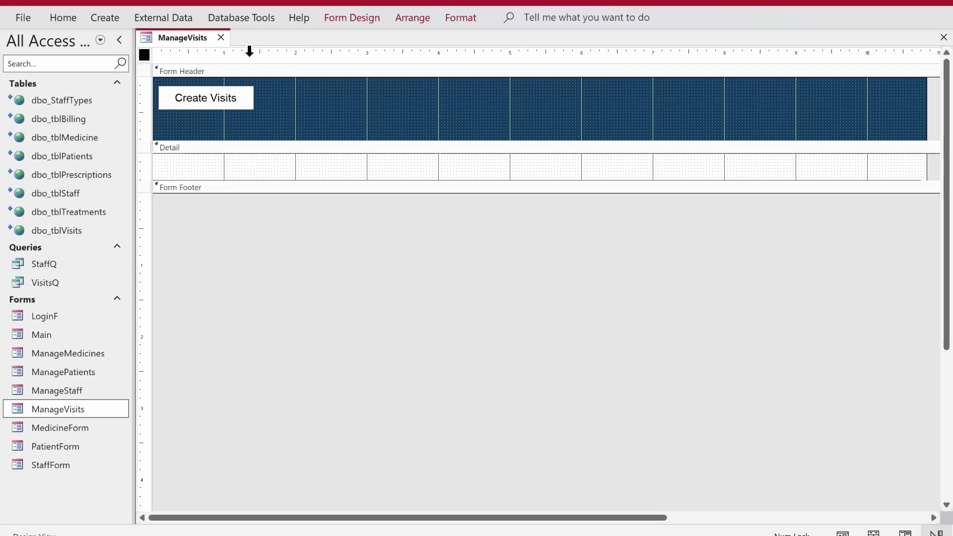
Set the ManageVisits form's Record Source property to VisitsQ.
click(354, 19)
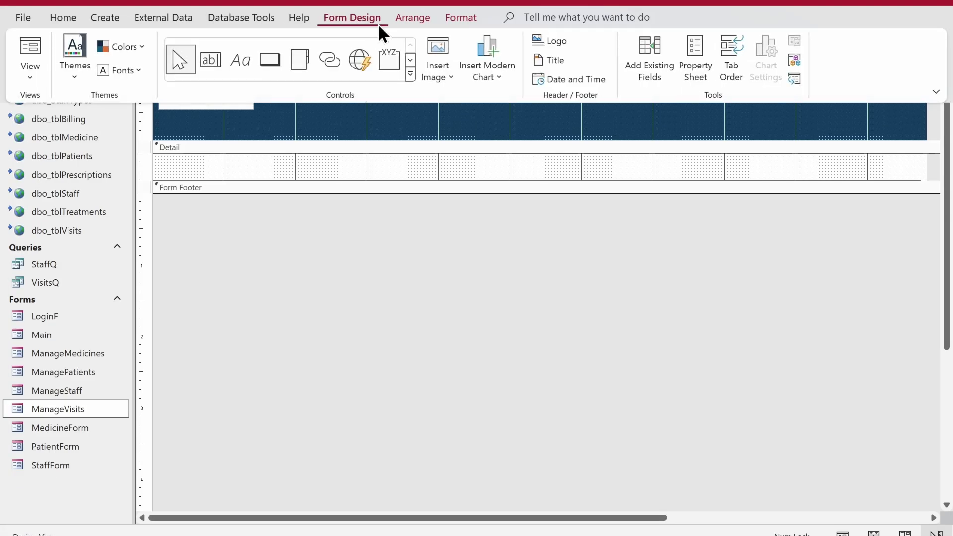
click(712, 76)
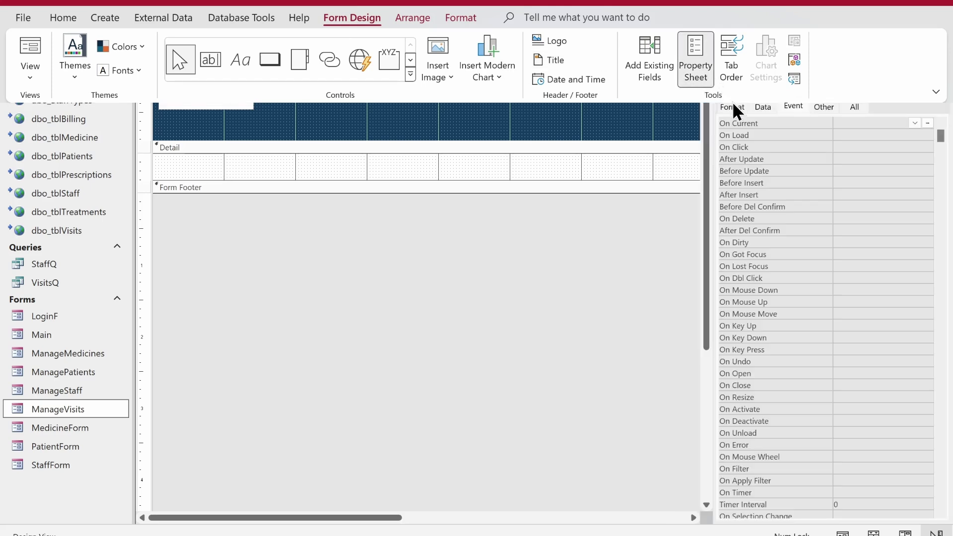
click(767, 107)
drag(916, 123, 838, 123)
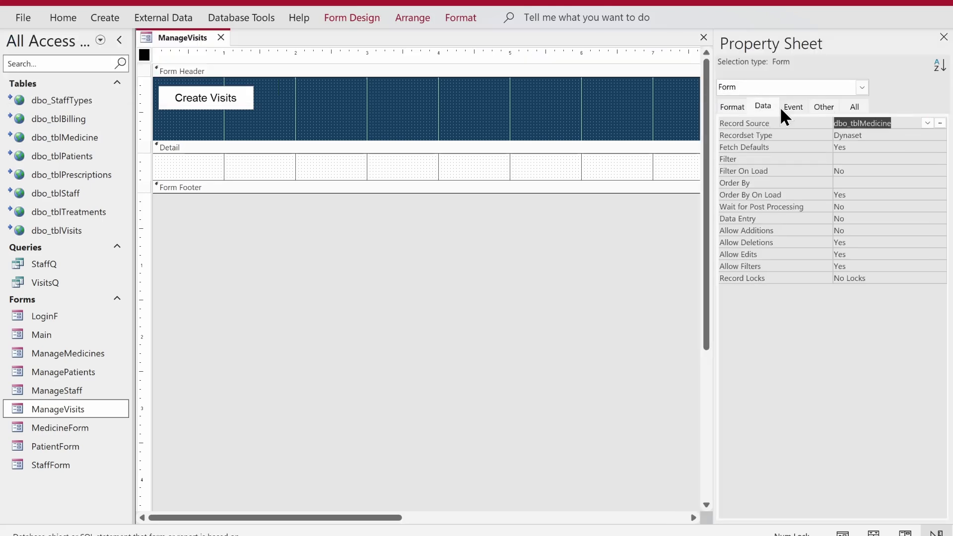
key(BackSpace)
text(visitsQ)
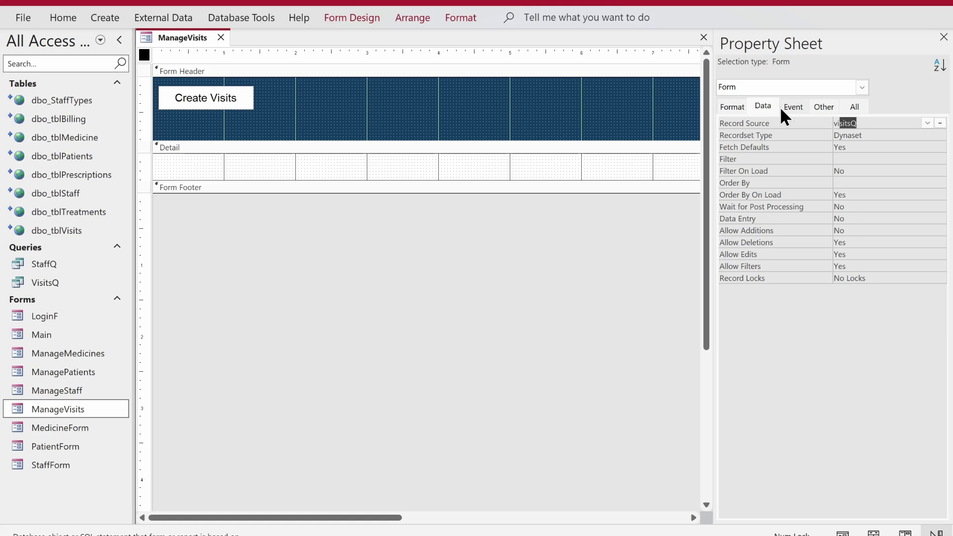
key(Return)
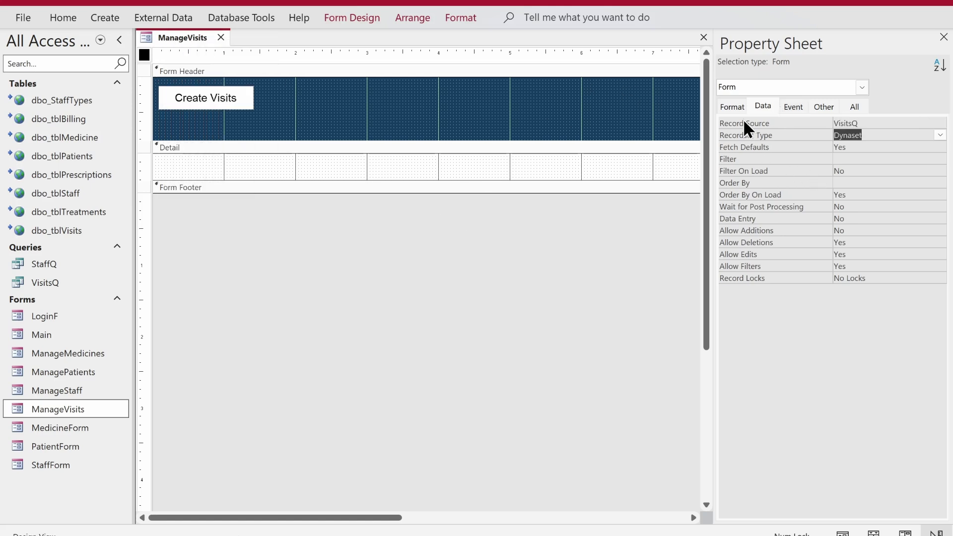
Set the form's Caption property to Manage Visits.
click(733, 108)
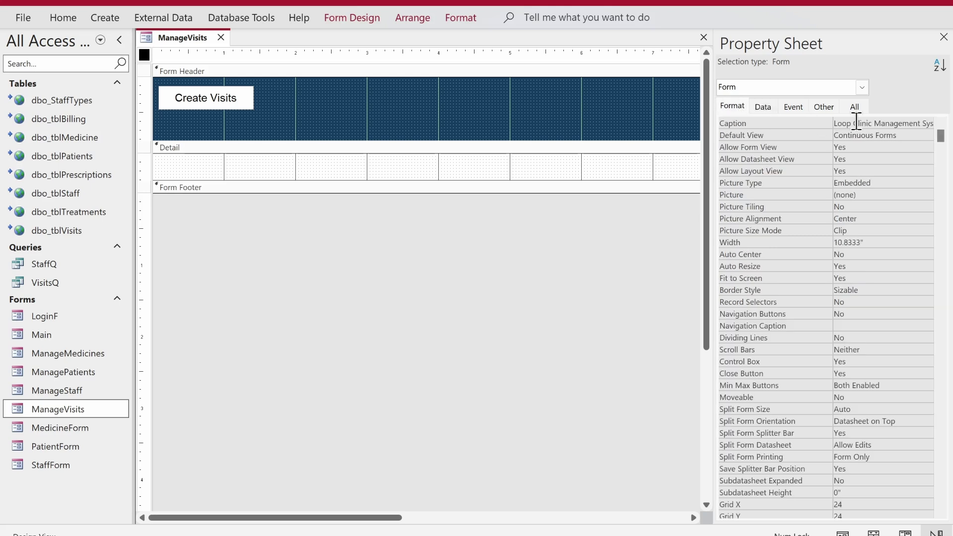
triple_click(842, 125)
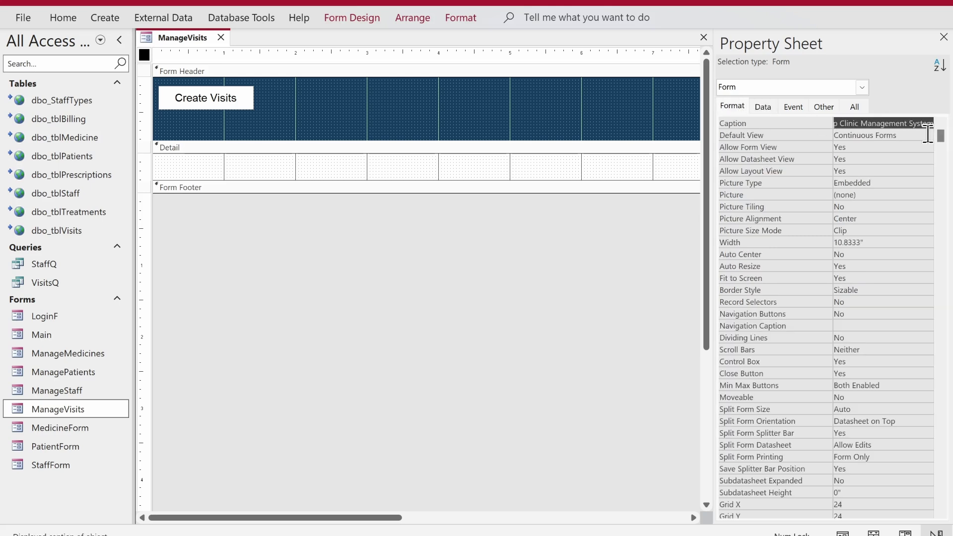
key(BackSpace)
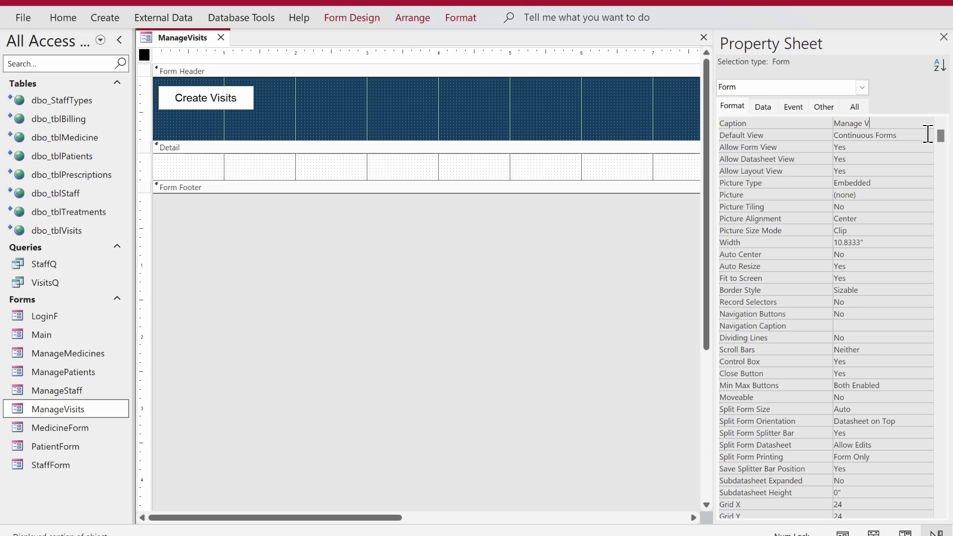
text(Manage Visits)
key(Return)
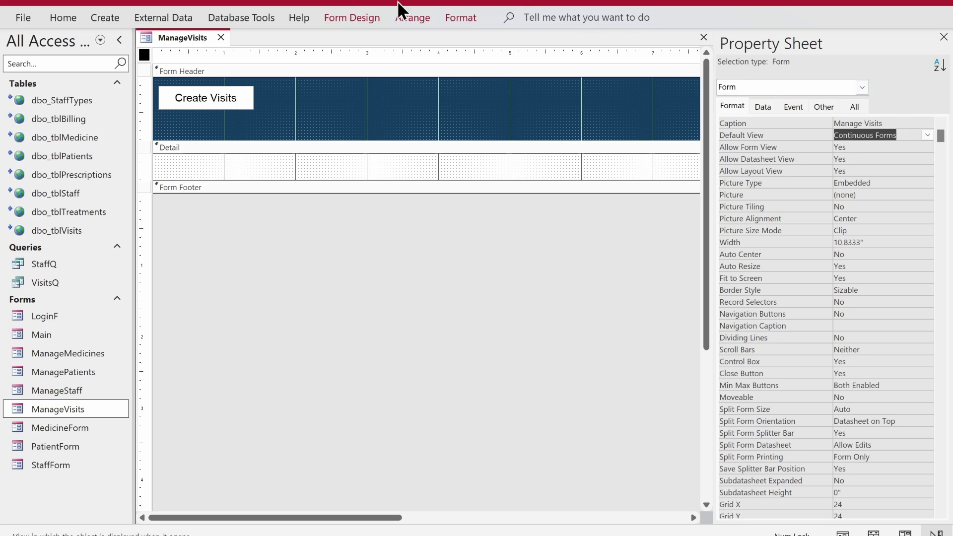
Extend the Detail section to about 2.8 inches tall and place all available VisitsQ fields, VisitID through Status, in it.
click(349, 19)
click(665, 71)
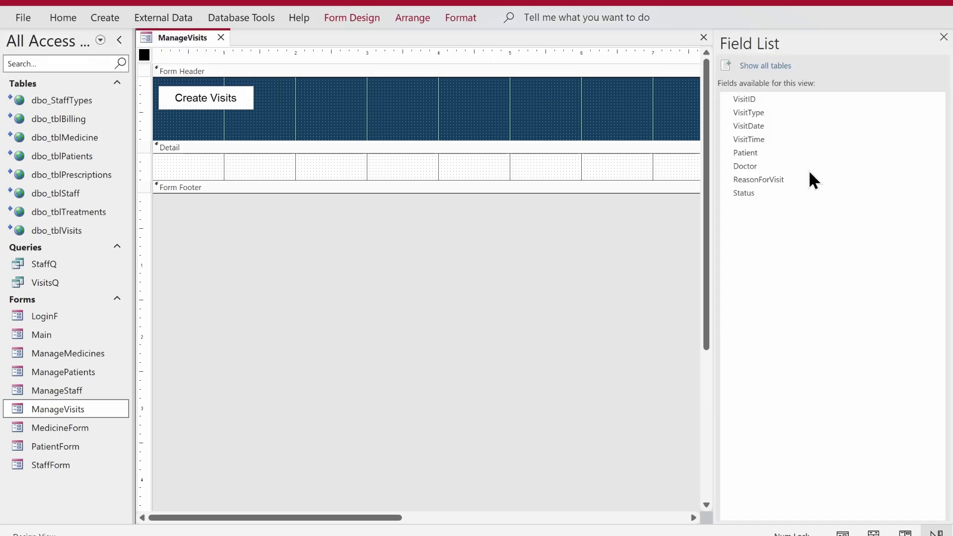
click(758, 99)
key(ctrl+a)
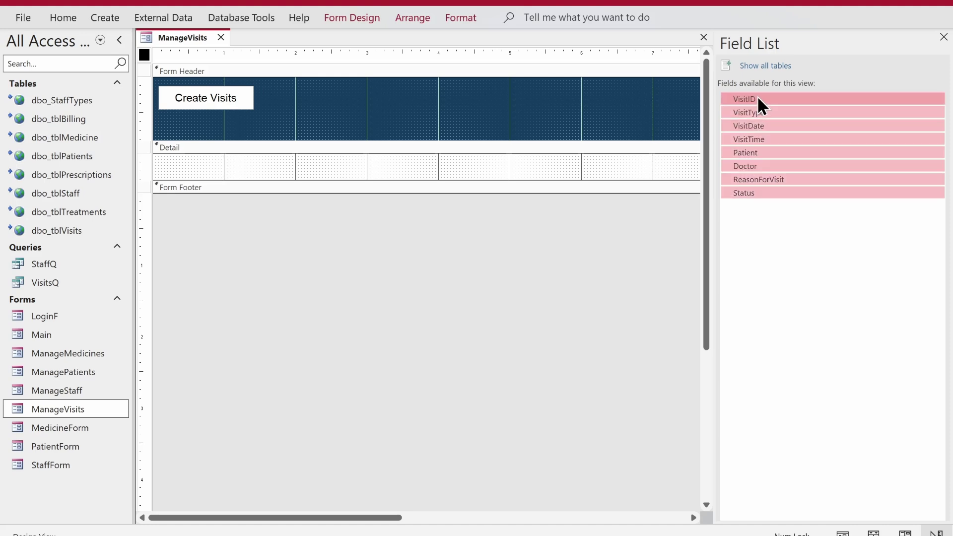
drag(758, 98, 465, 180)
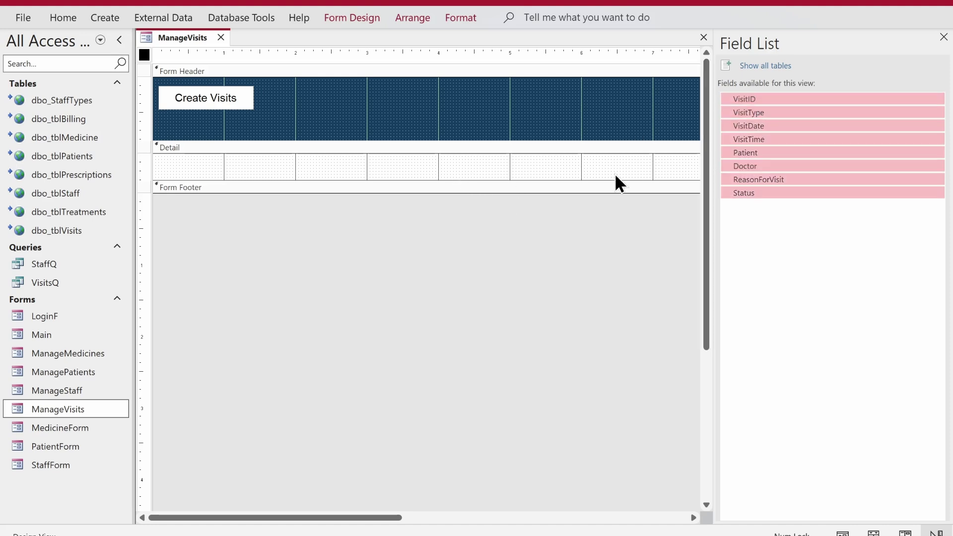
drag(614, 180, 611, 355)
drag(744, 101, 425, 195)
Arrange the newly placed visit fields in a tabular layout with their labels in the Form Header.
right_click(478, 209)
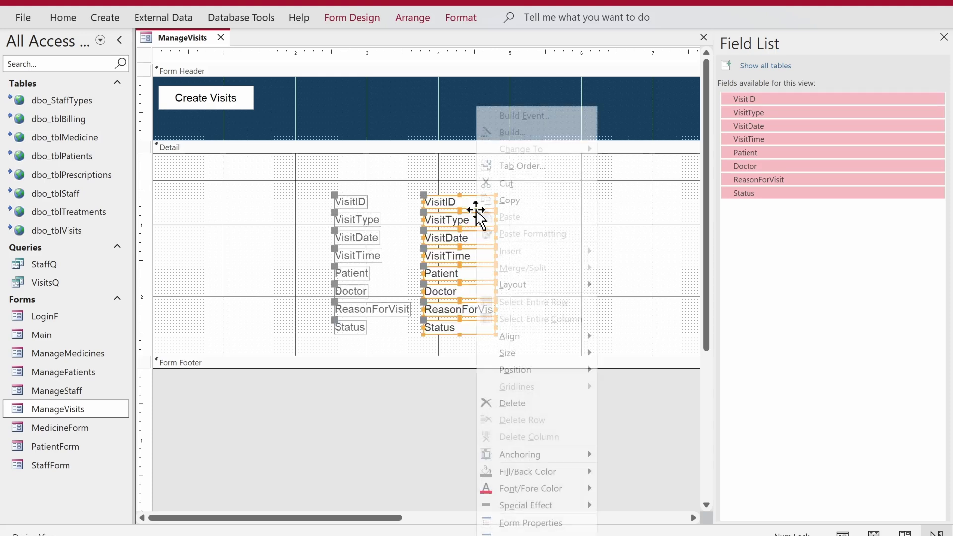
mouse_move(555, 291)
click(611, 285)
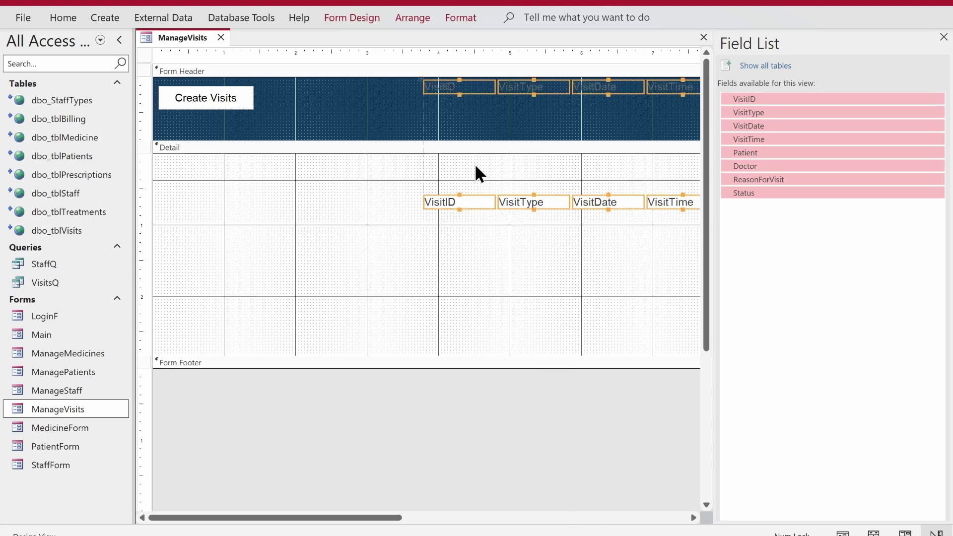
Close the Field List, then move the column labels to the Form Header's lower edge and the fields to the Detail section's upper edge.
drag(465, 89, 330, 94)
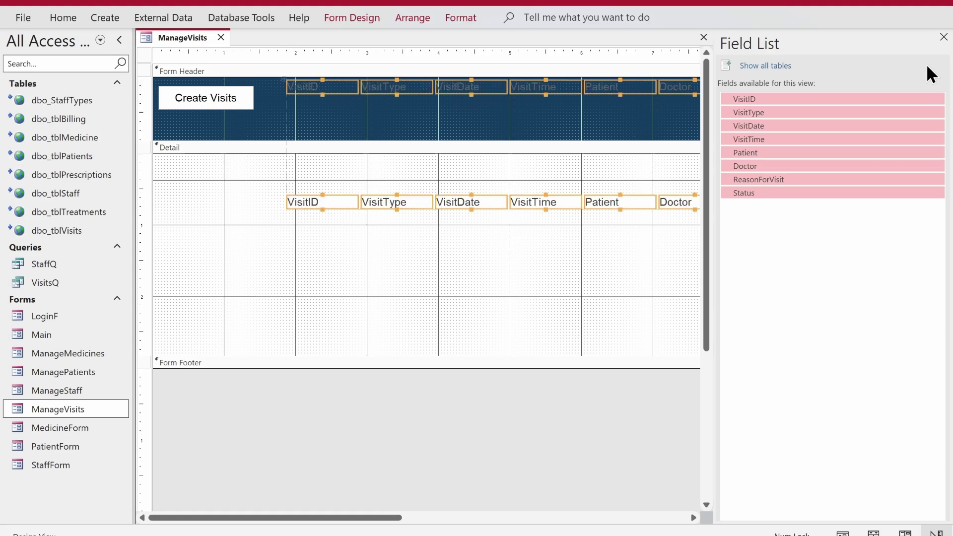
click(950, 45)
drag(910, 82, 291, 82)
drag(318, 87, 322, 138)
drag(870, 236, 319, 164)
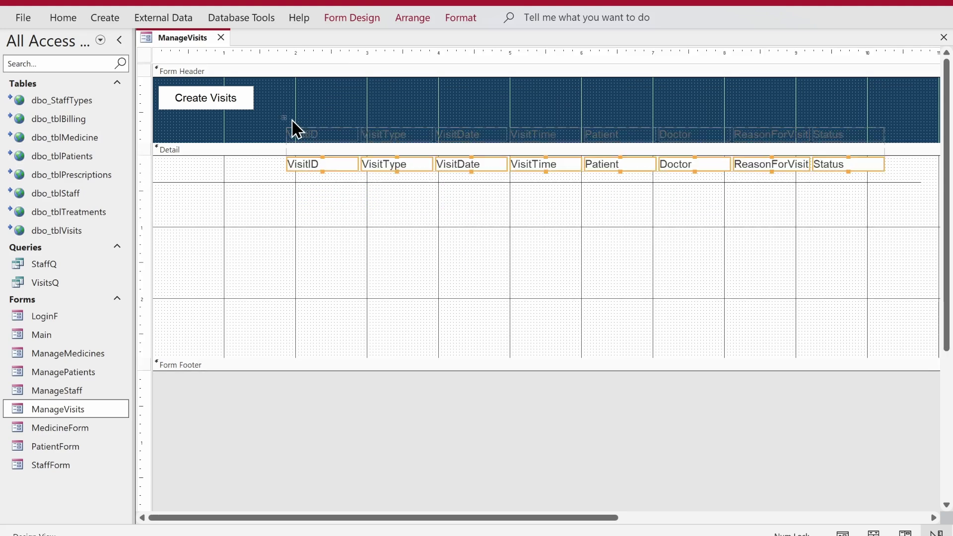
Format all the column labels in the Form Header with white, bold text.
click(371, 114)
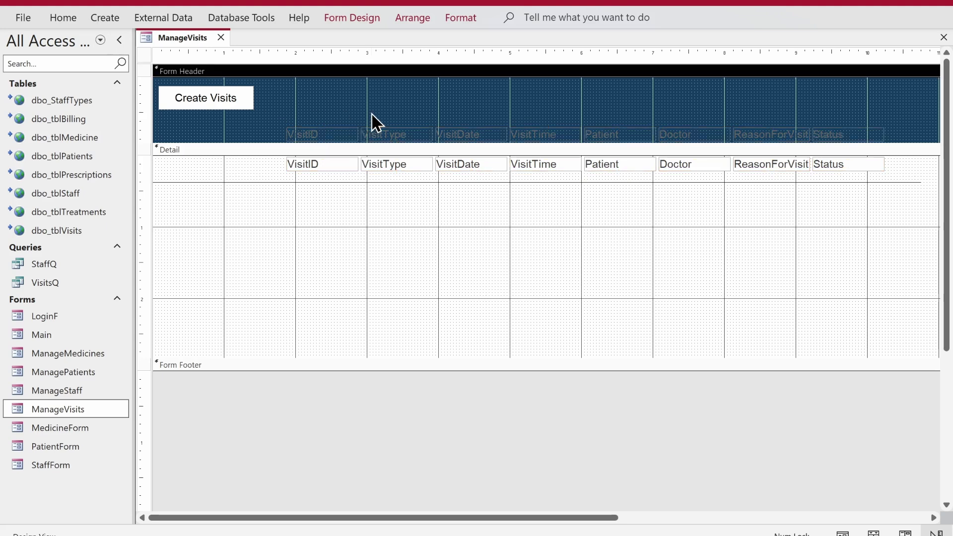
click(285, 133)
click(63, 18)
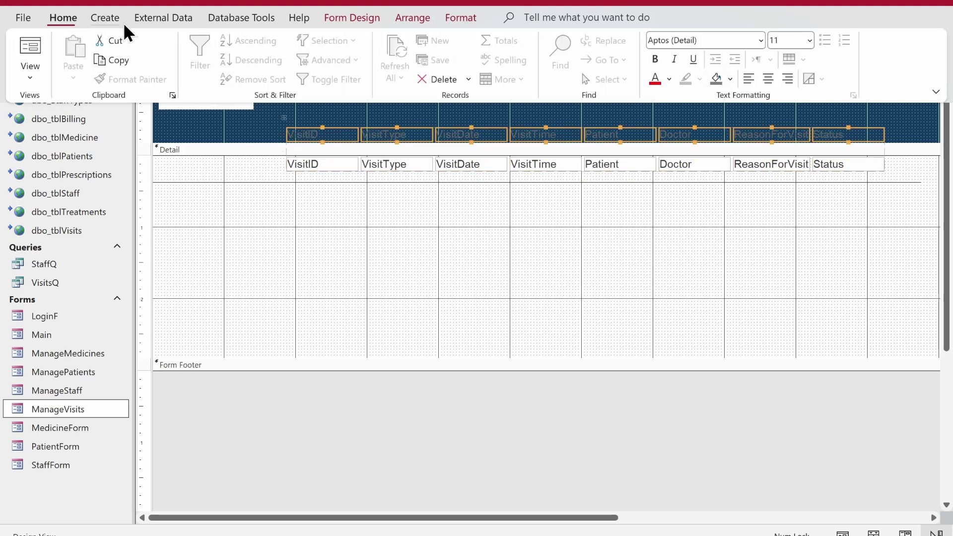
click(669, 78)
click(653, 139)
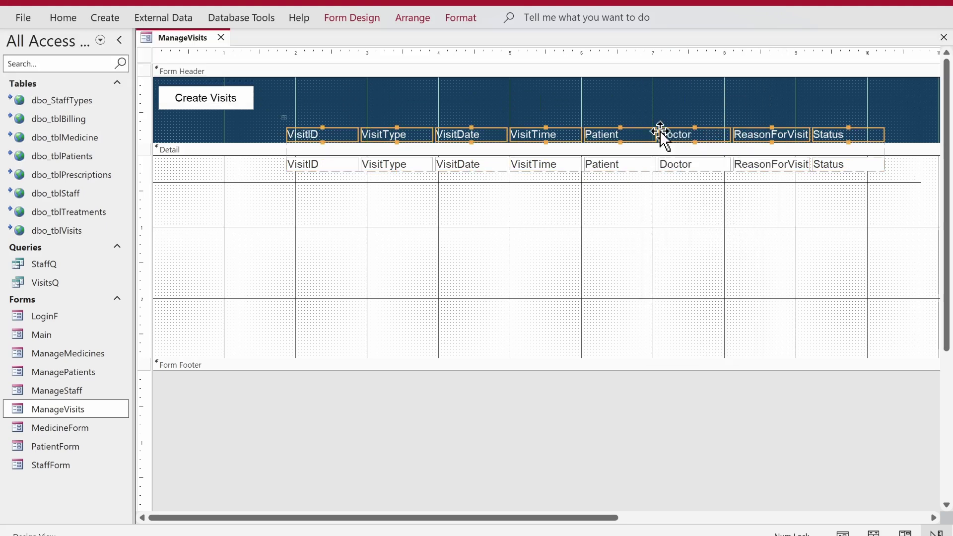
key(ctrl+b)
click(335, 121)
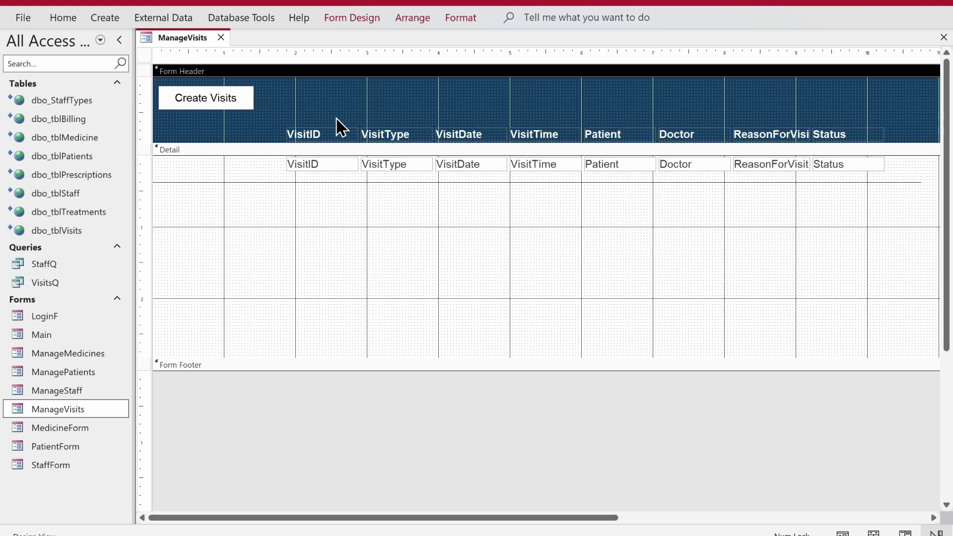
Change the first two column labels in the Form Header to Visit ID and Visit Type.
click(318, 134)
click(327, 122)
click(320, 134)
click(311, 134)
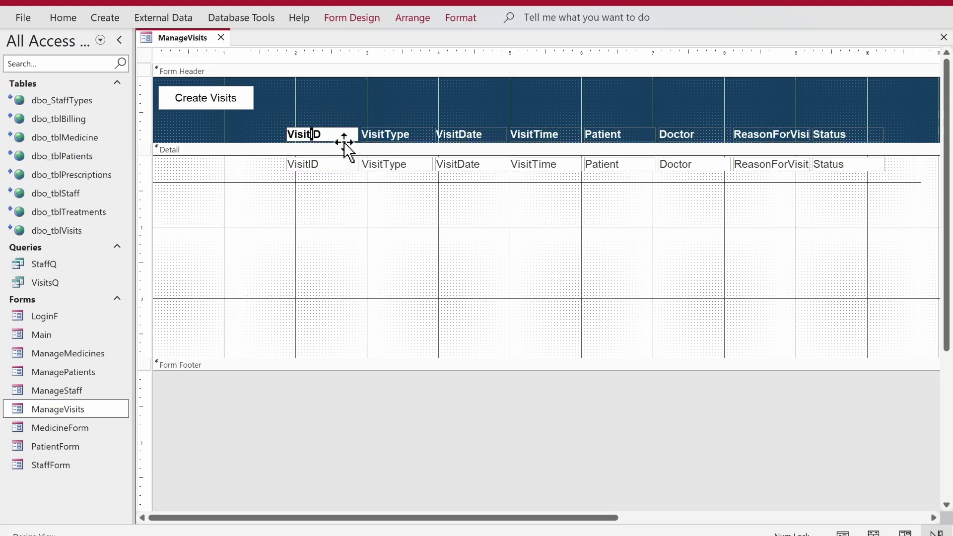
click(382, 131)
click(388, 134)
key(Return)
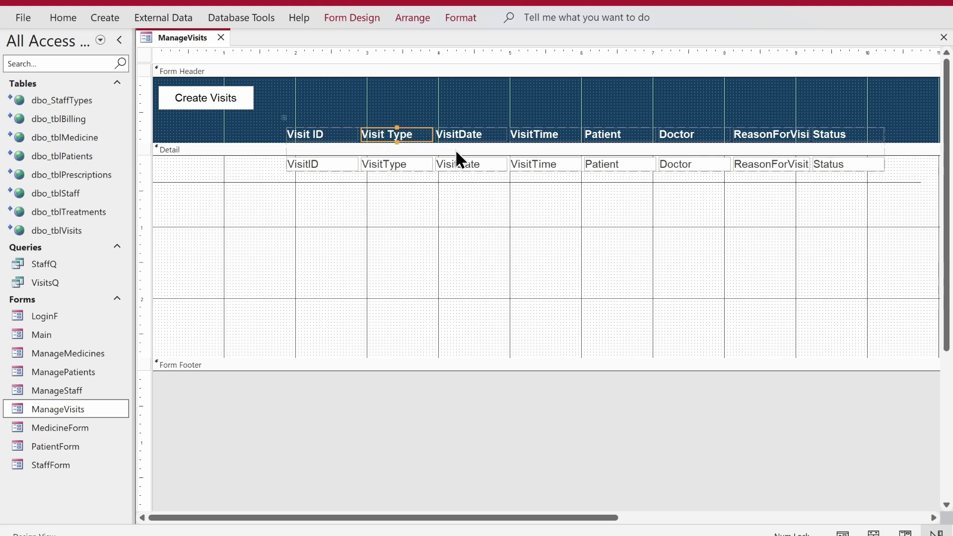
Add spaces between the words of three more column labels so they read Visit Date, Visit Time and Reason For Visit.
click(459, 135)
click(457, 135)
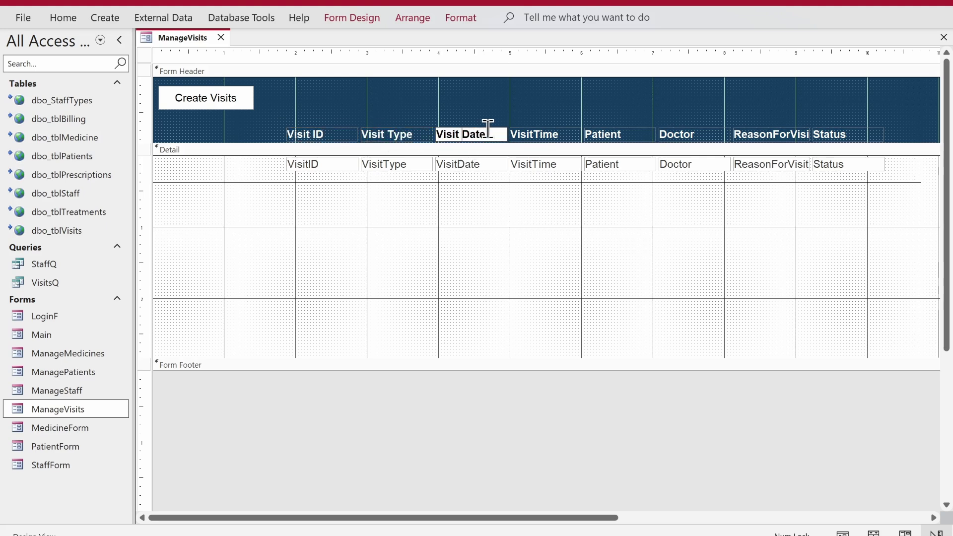
click(531, 133)
click(531, 133)
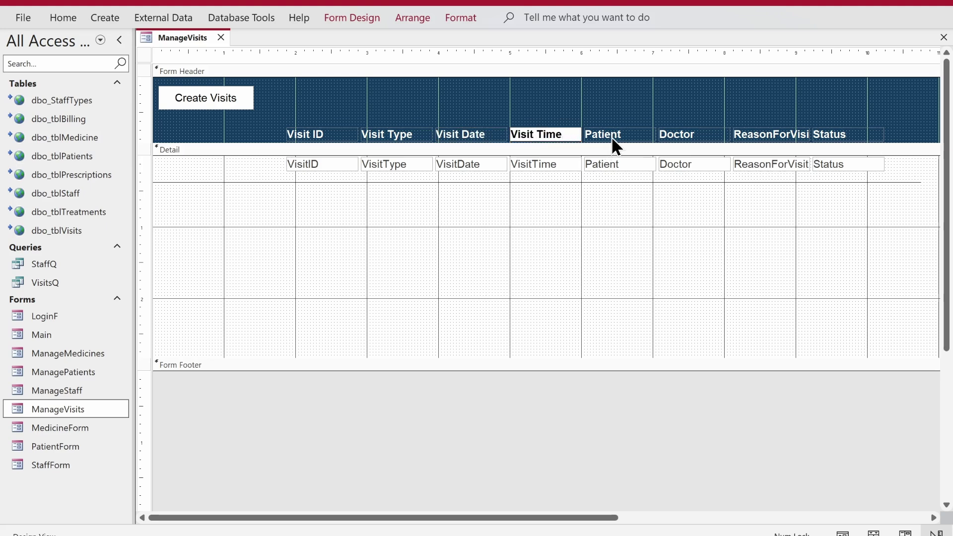
click(789, 140)
click(772, 133)
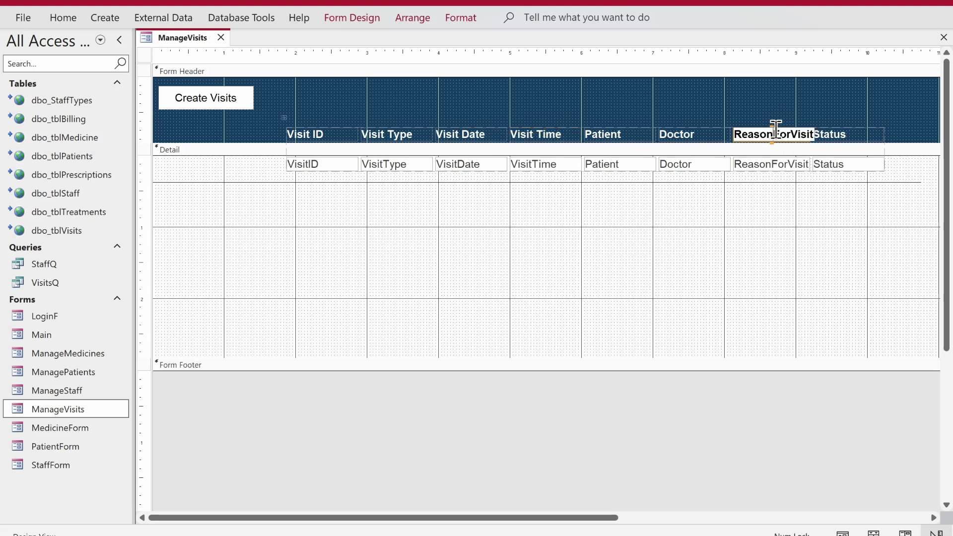
click(795, 133)
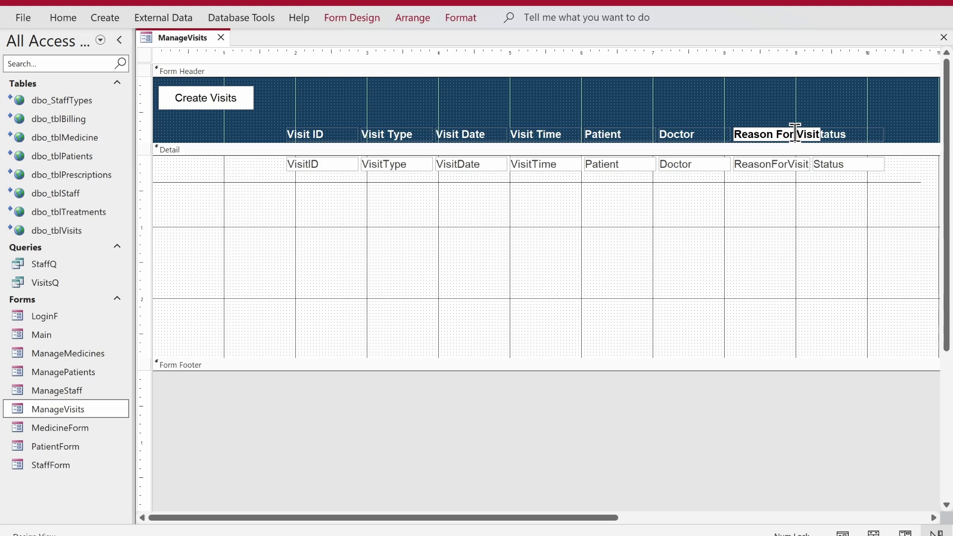
click(844, 117)
Narrow the Visit ID column to about 0.75 inch and move the whole tabular layout to the form's left edge.
click(298, 133)
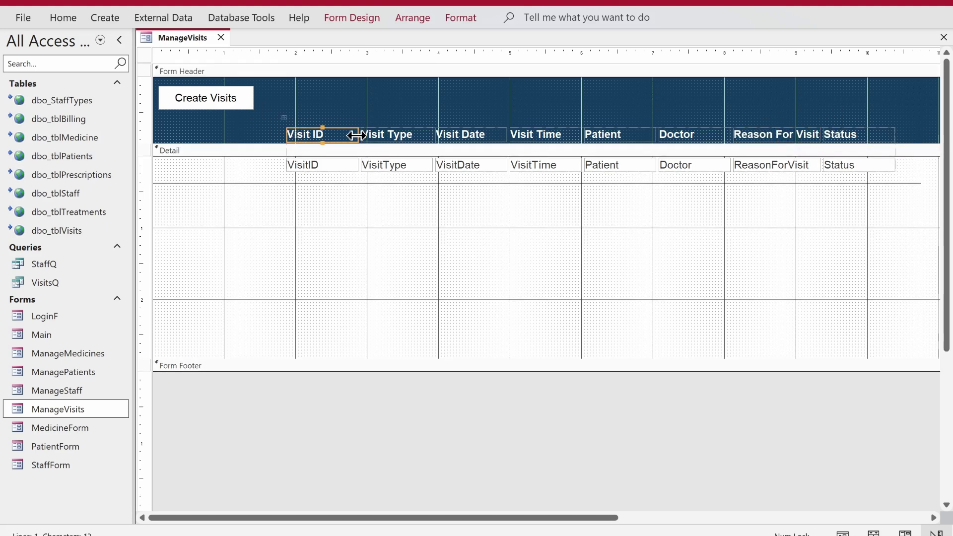
drag(356, 135, 247, 137)
click(285, 118)
click(480, 262)
Widen the Visit Type column to about 1.5 inches and the Visit Date column to about 1.25 inches.
click(257, 141)
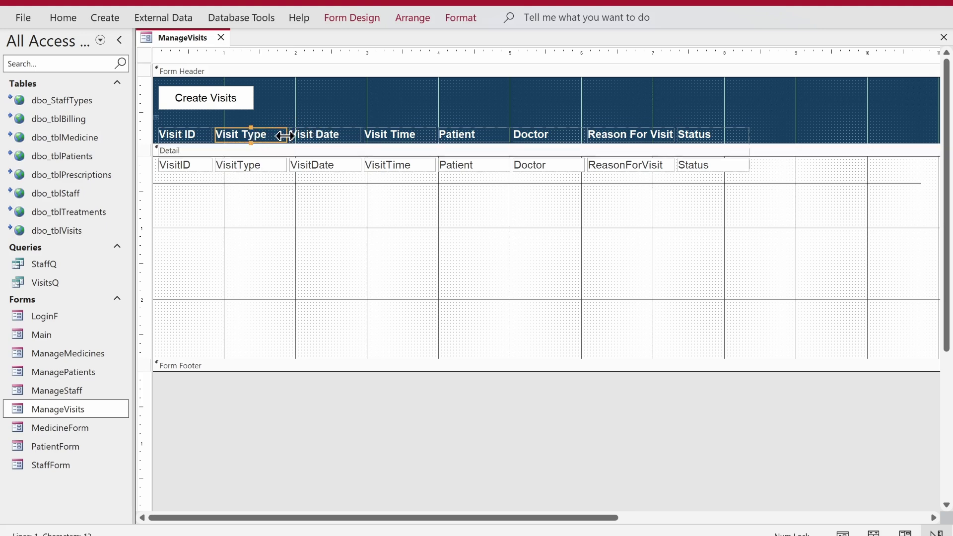
drag(284, 136, 315, 138)
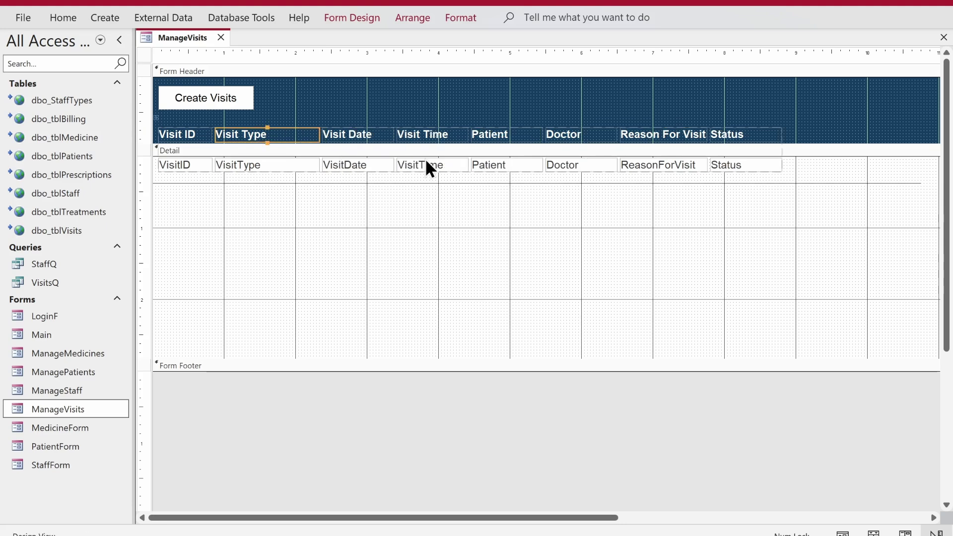
click(392, 137)
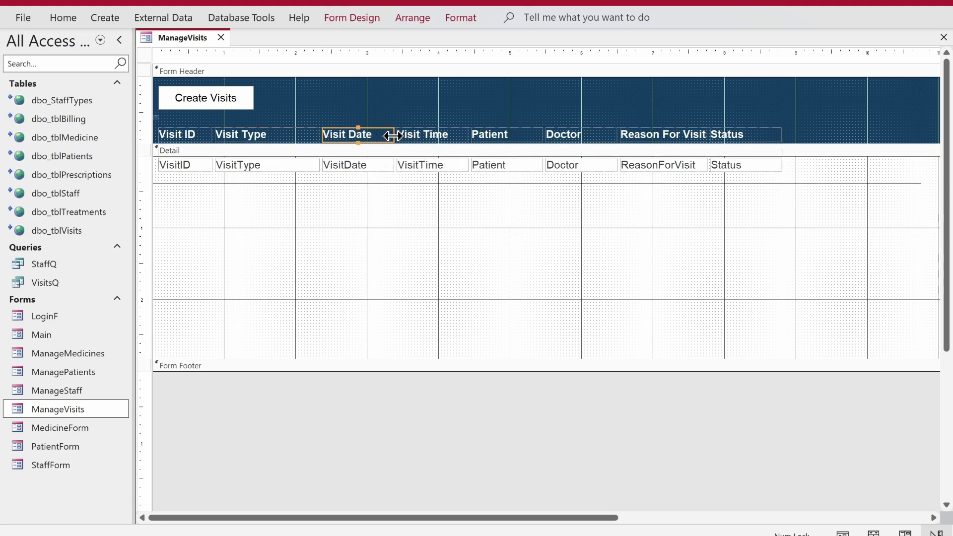
drag(393, 136, 412, 138)
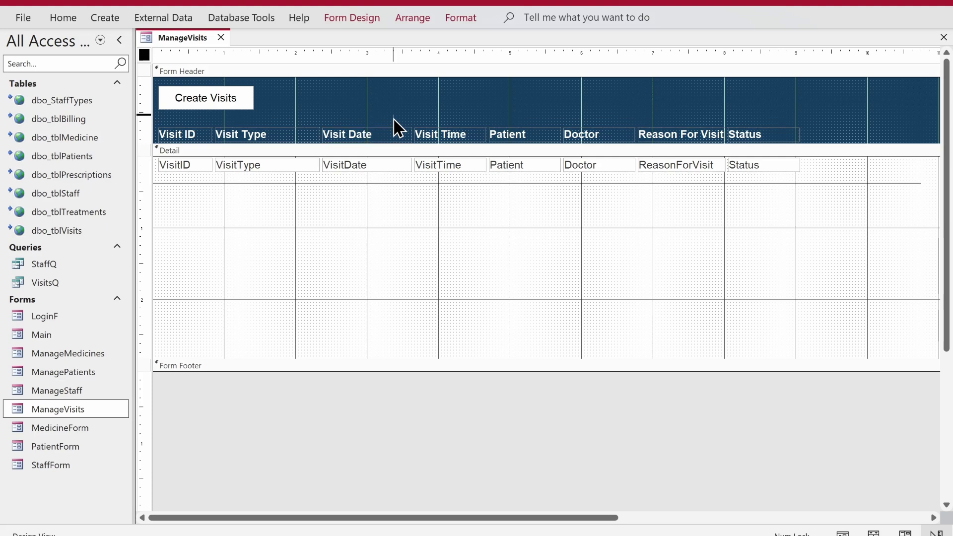
Center the text of the Visit Date and Visit Time columns, both header labels and detail fields.
drag(437, 55, 349, 61)
click(63, 17)
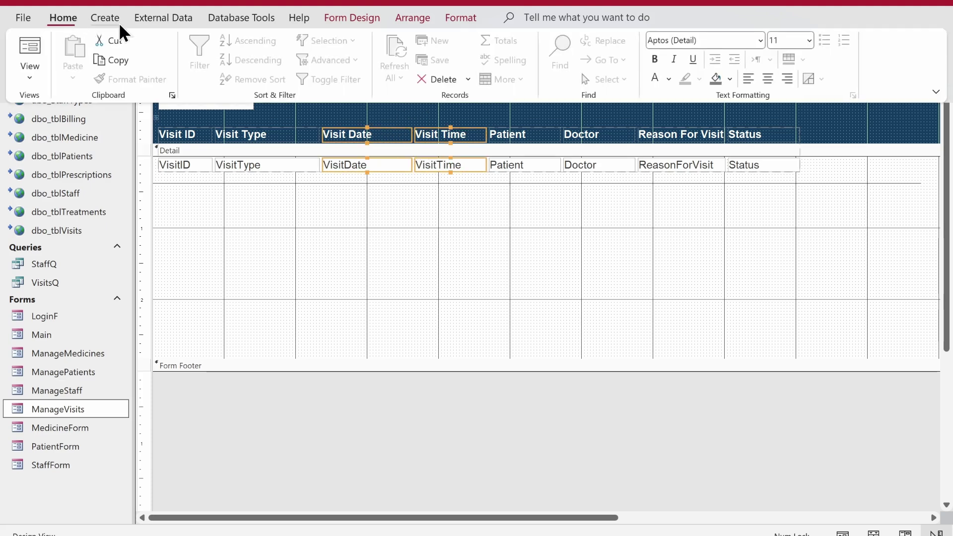
click(768, 79)
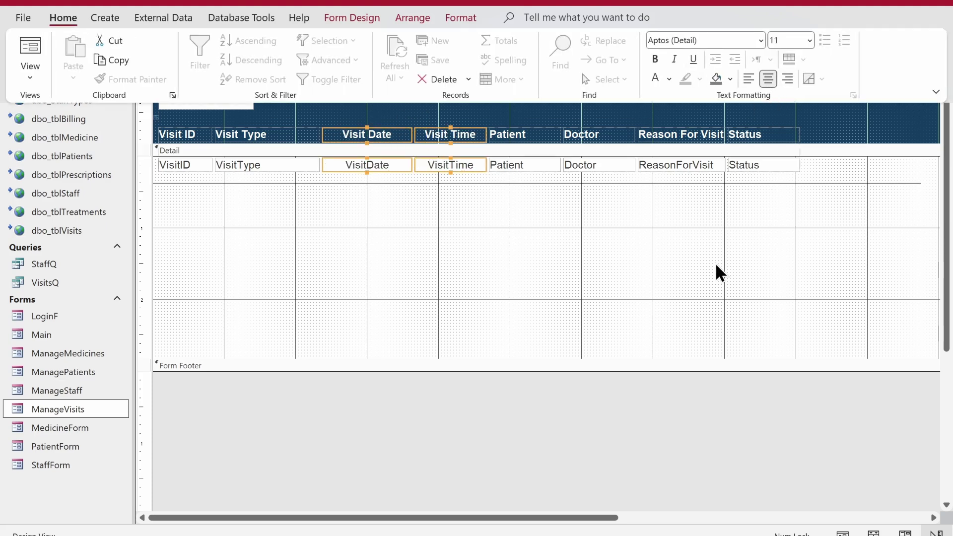
Set the width of the Patient and Doctor columns to 2 inches.
click(586, 198)
drag(544, 130, 622, 160)
click(347, 17)
click(694, 64)
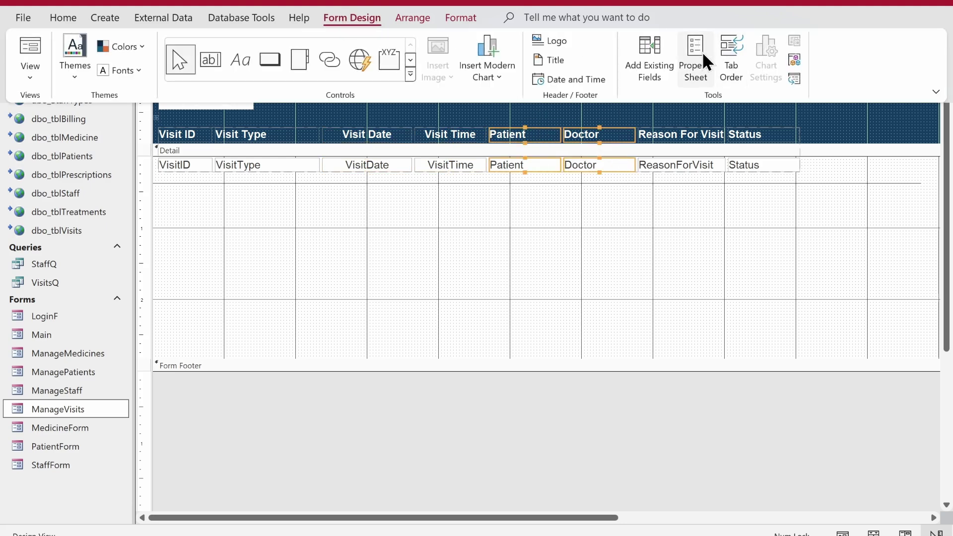
click(845, 124)
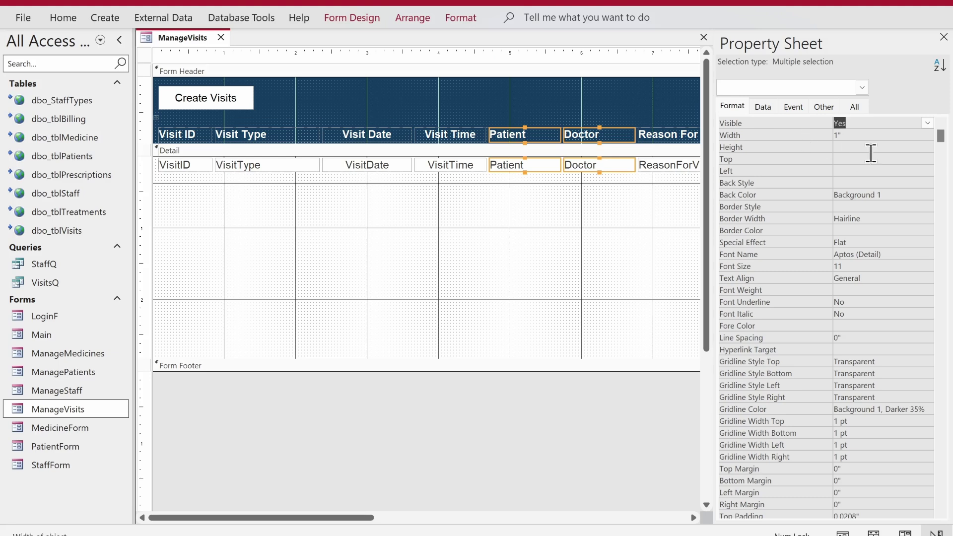
text(2)
key(Return)
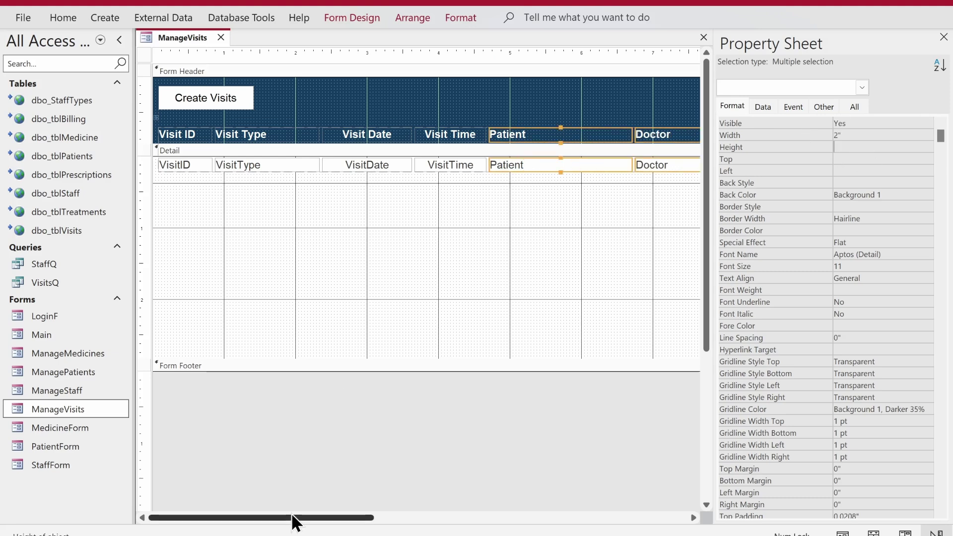
Widen the Reason For Visit column to about 1.8 inches.
drag(291, 518, 540, 531)
click(473, 129)
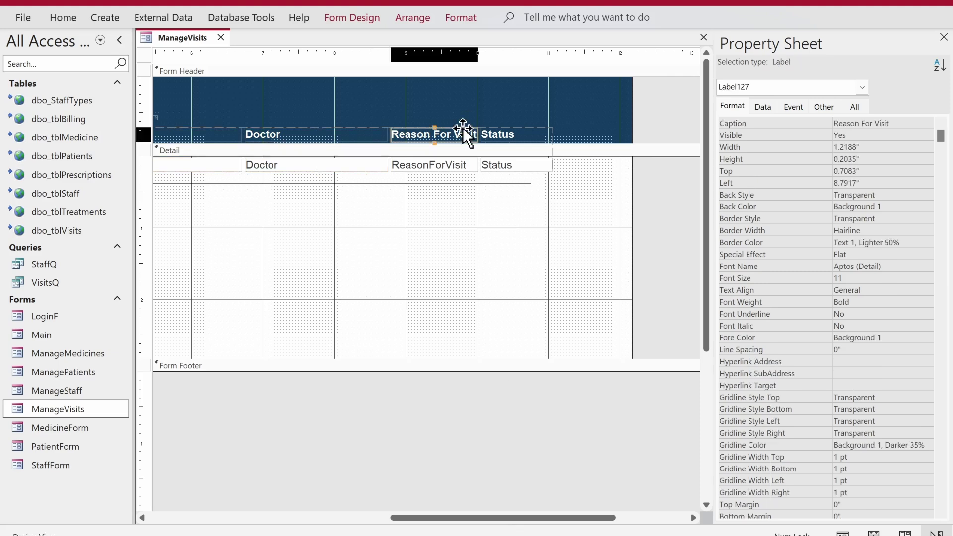
drag(477, 134, 519, 134)
click(567, 217)
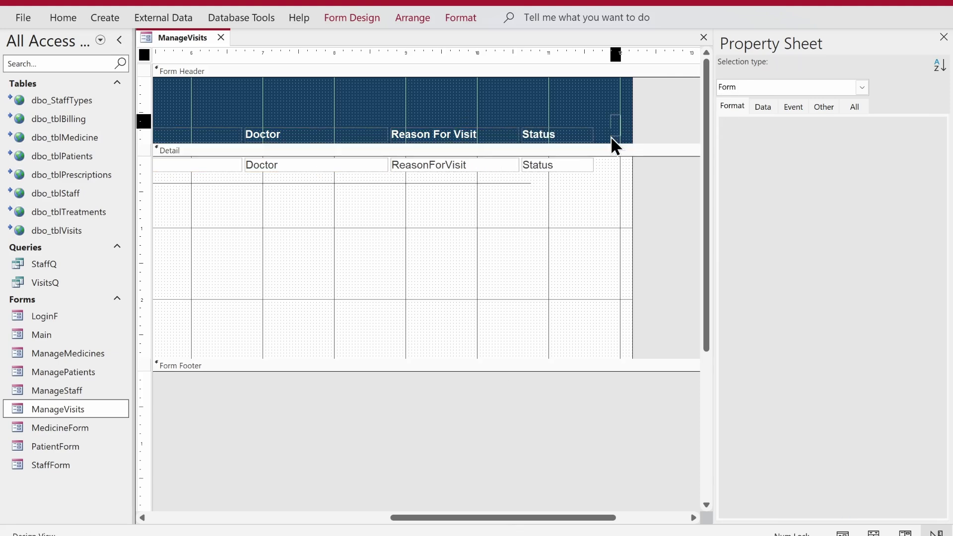
drag(610, 136, 566, 188)
click(524, 184)
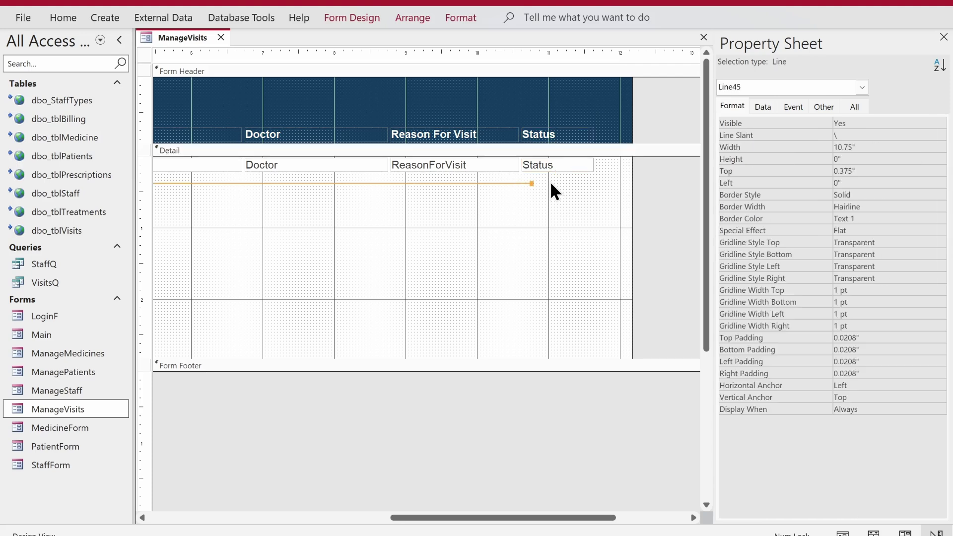
Set the height of all the text boxes in the Detail section to 0.3 inch.
drag(611, 175, 5, 168)
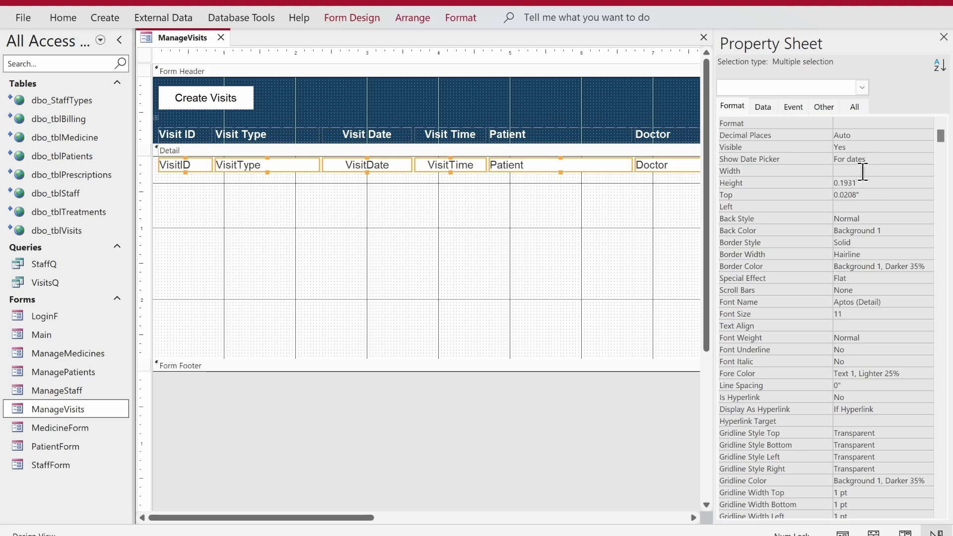
click(744, 181)
text(0.3)
key(Return)
Set the top margin of the Detail section's text boxes to 0.0403 inch.
scroll(887, 479, down, 3)
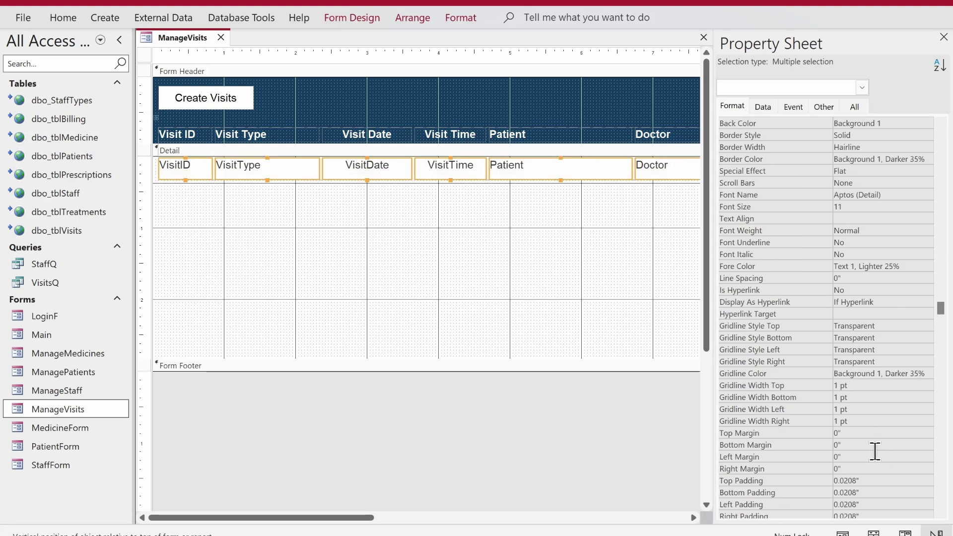
click(857, 432)
text(0.0)
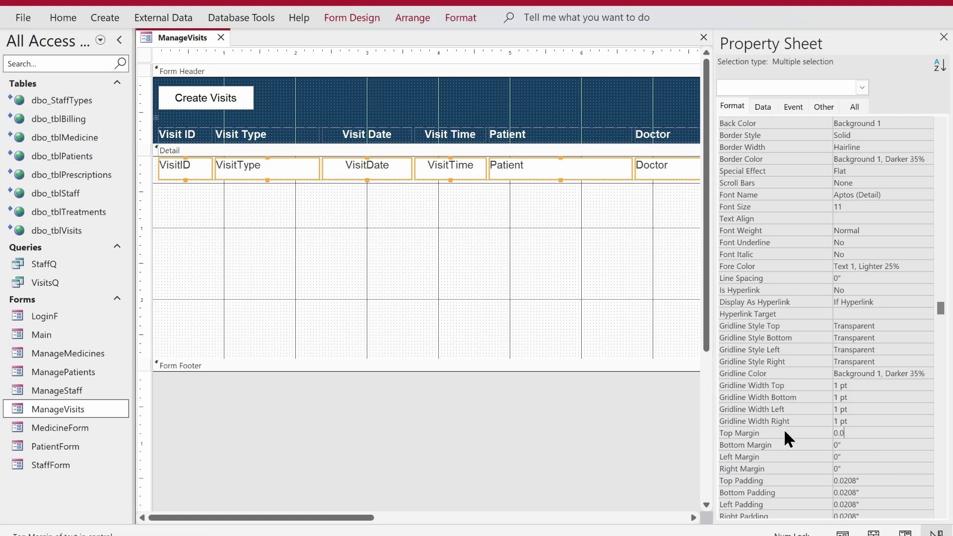
text(403)
key(Return)
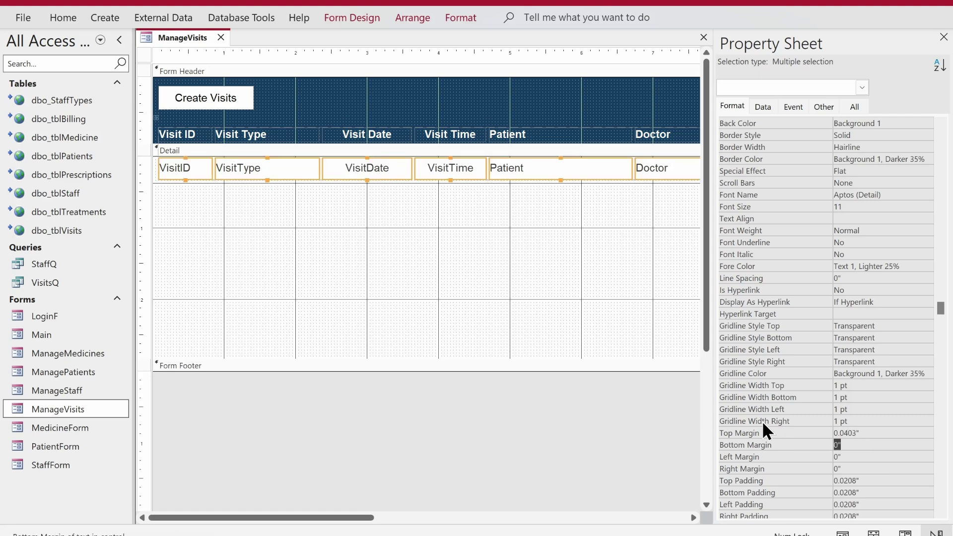
Make the font of the Detail section's text boxes black and close the property sheet.
click(63, 18)
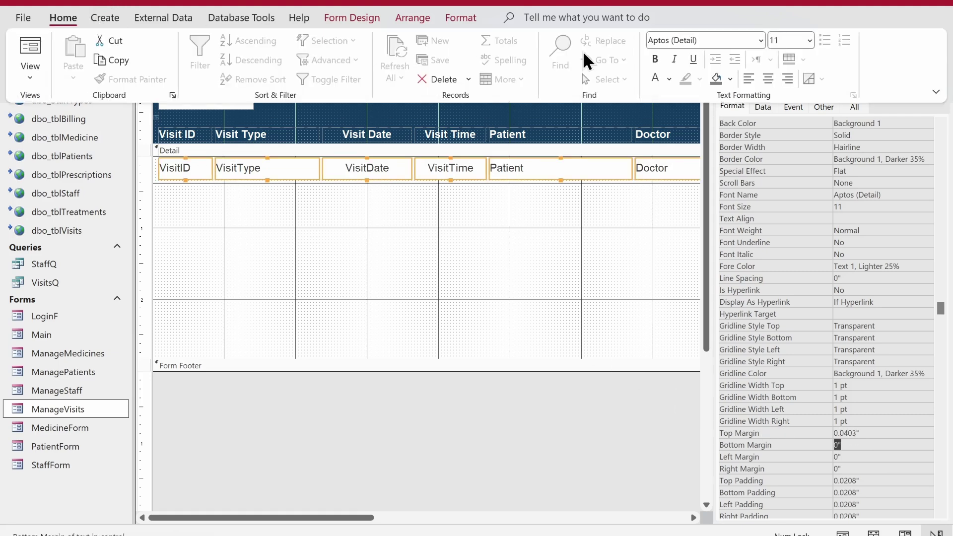
click(669, 78)
click(665, 136)
click(471, 238)
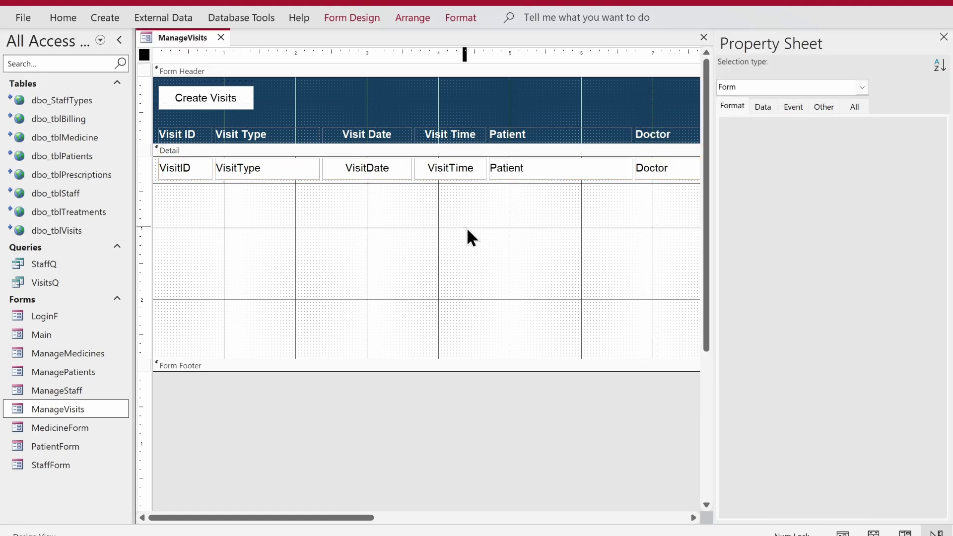
click(671, 151)
click(943, 37)
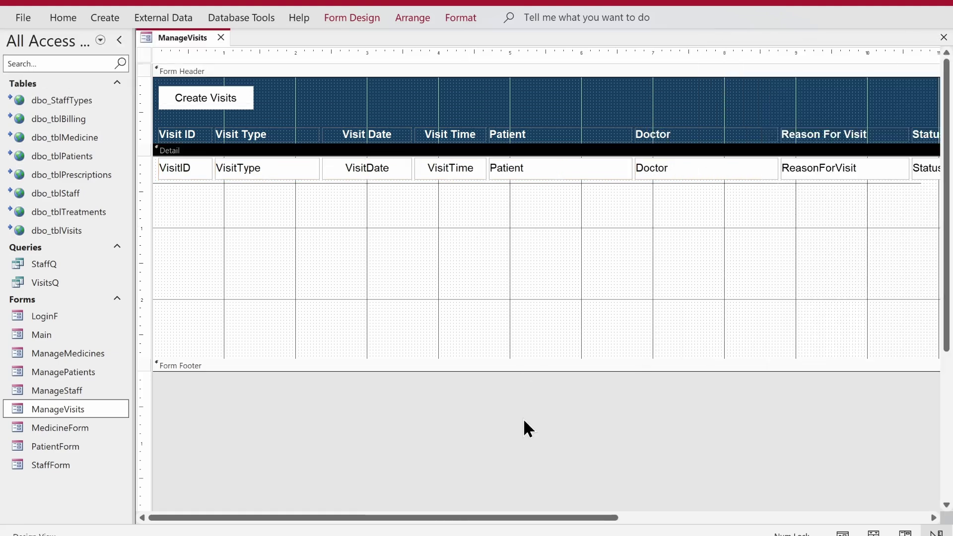
Extend the horizontal line in the Detail section to the end of the Status column and narrow the form to that edge.
drag(545, 509, 738, 511)
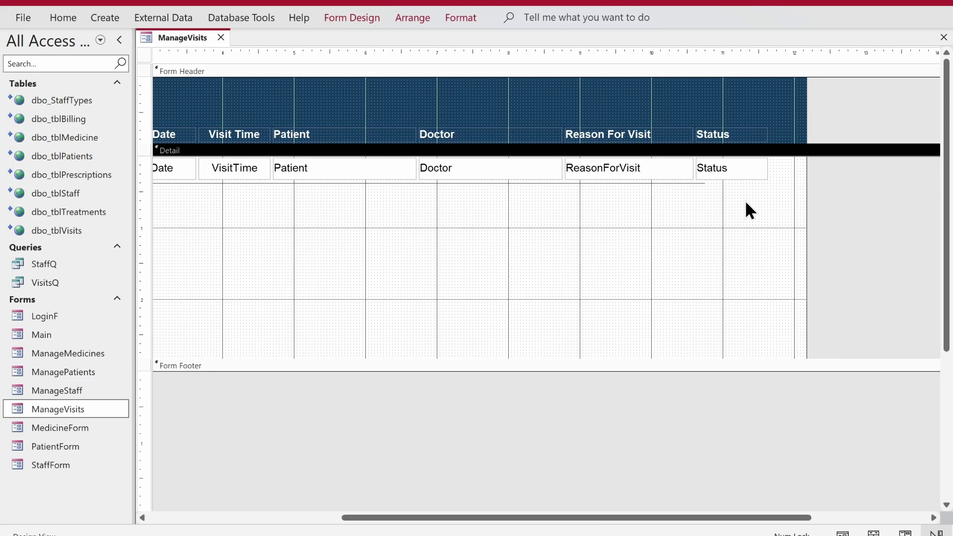
click(692, 183)
click(690, 183)
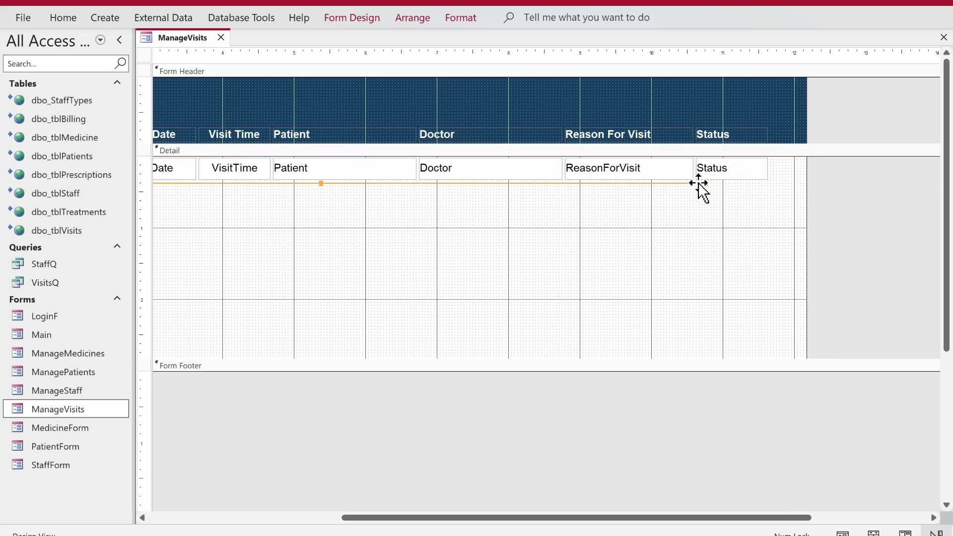
drag(698, 184, 768, 205)
click(794, 212)
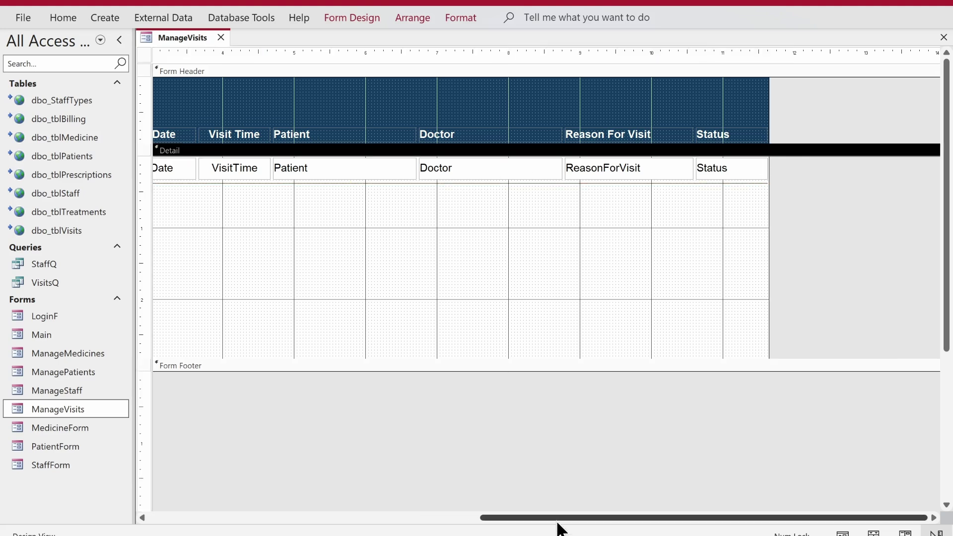
Make the outline of every label and text box in the tabular layout transparent.
drag(558, 517, 114, 461)
click(162, 133)
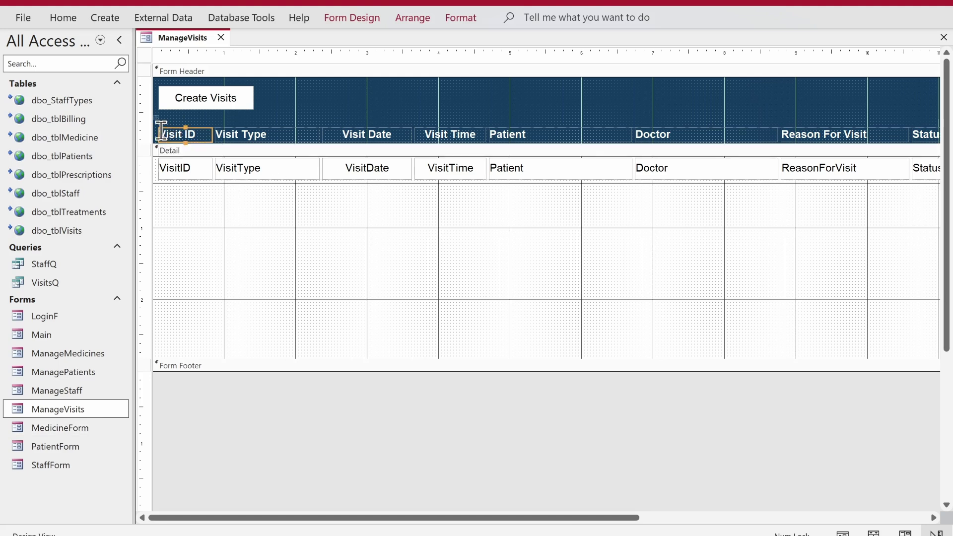
click(156, 117)
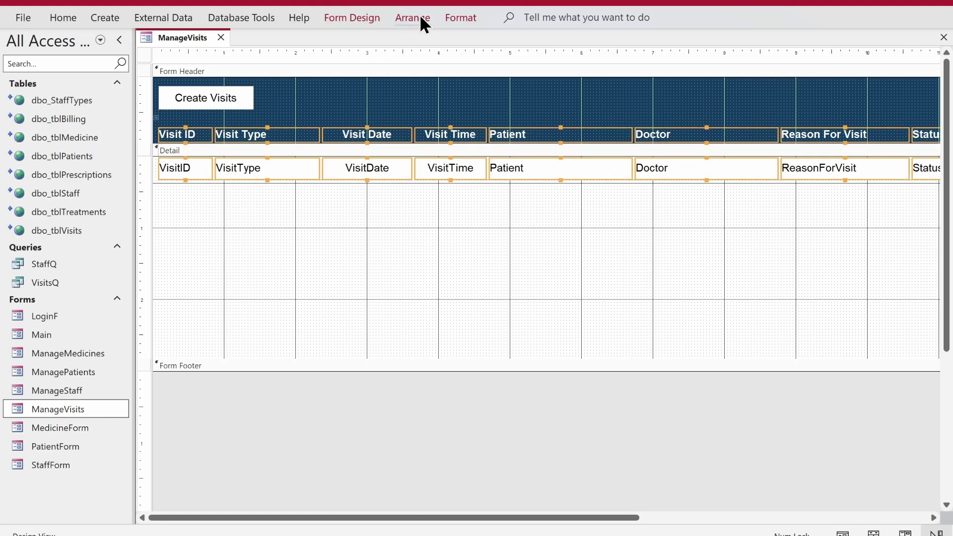
click(462, 18)
click(726, 60)
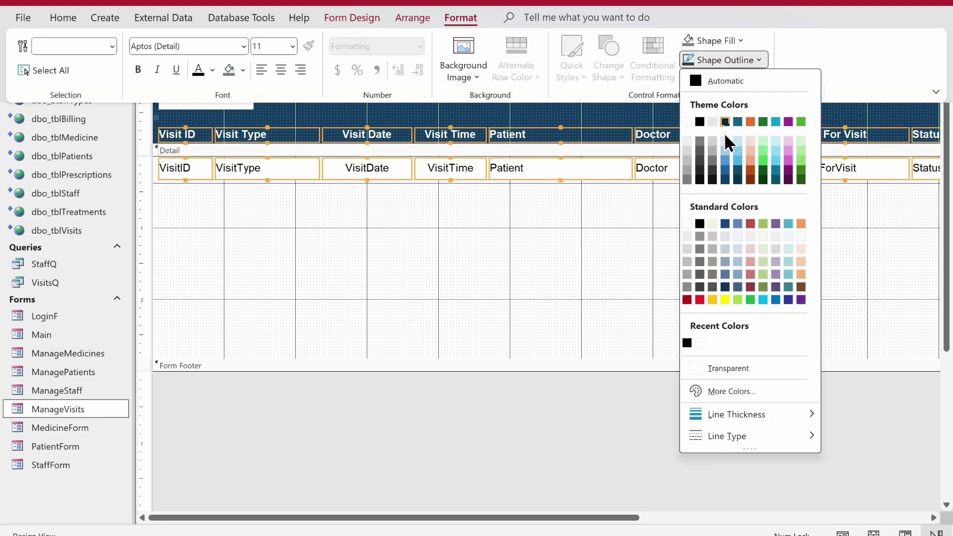
click(737, 367)
click(453, 285)
Shrink the Detail section to end just below the horizontal line and show the form in Form View with the navigation pane collapsed.
drag(463, 358, 441, 52)
right_click(170, 36)
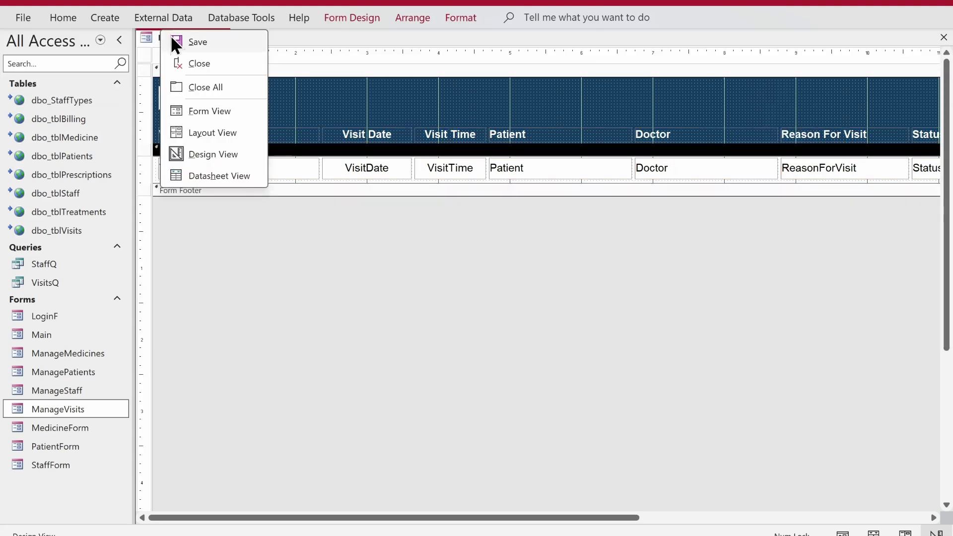
click(205, 112)
click(119, 41)
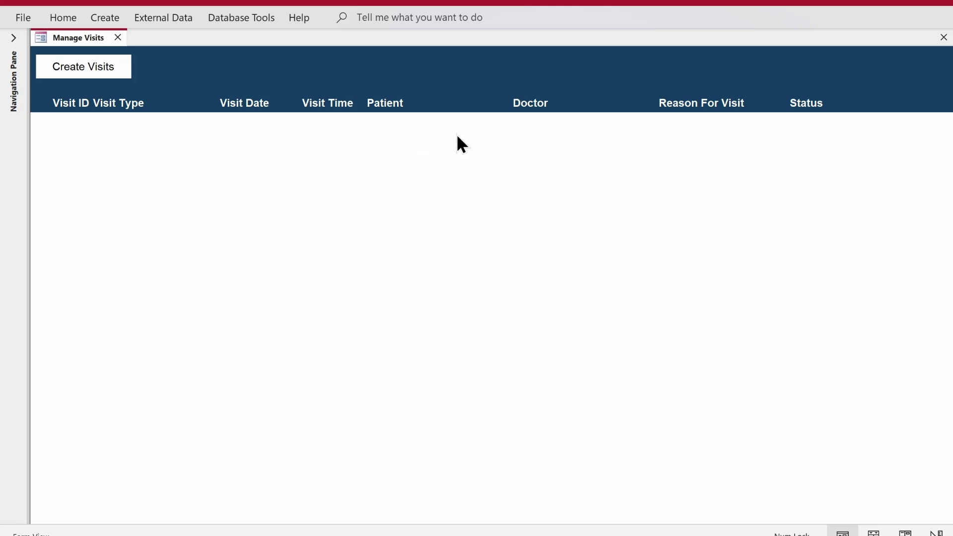
Restore the navigation pane, open StaffForm to review its buttons and fields as a model, and close it.
click(14, 39)
double_click(95, 464)
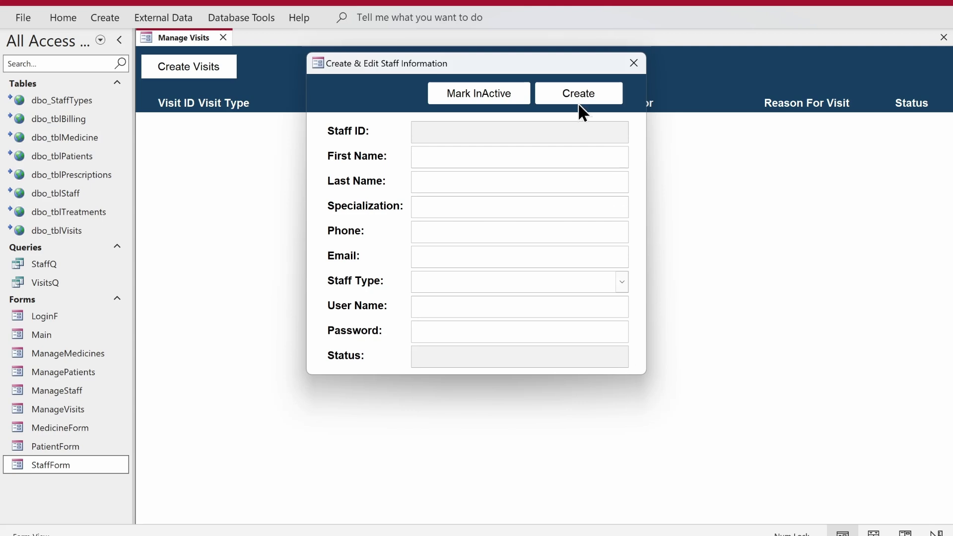
click(567, 100)
key(alt+Tab)
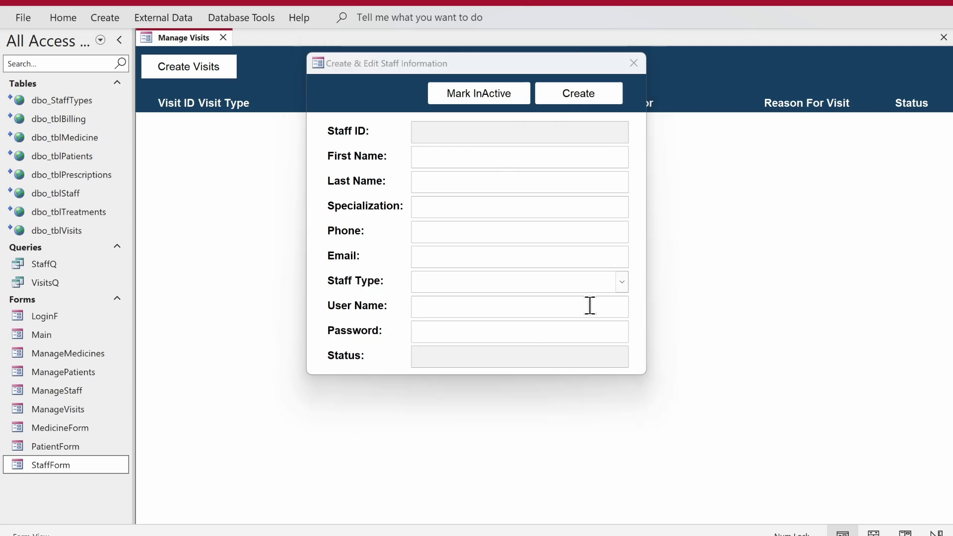
key(alt+Tab)
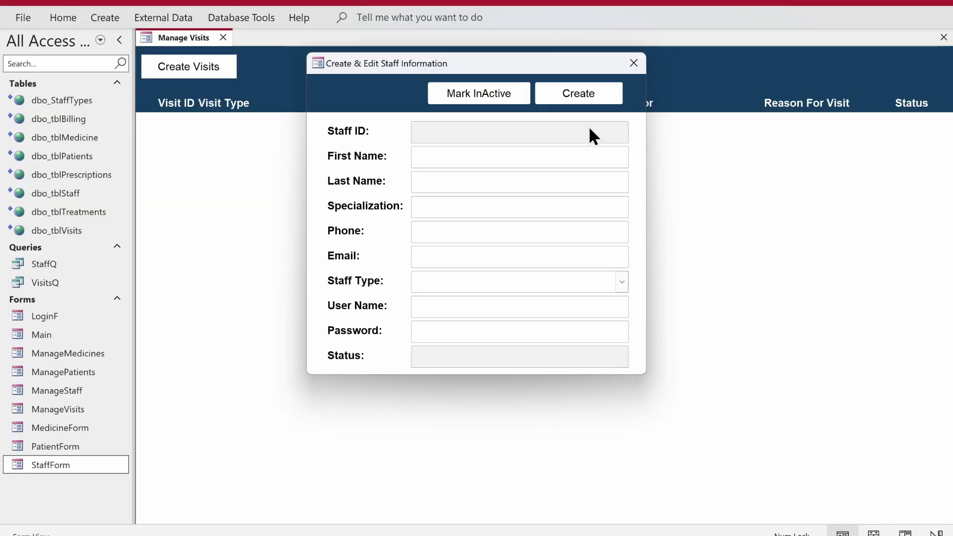
click(627, 71)
Duplicate StaffForm under the name VisitForm and open the copy in Design View.
right_click(54, 465)
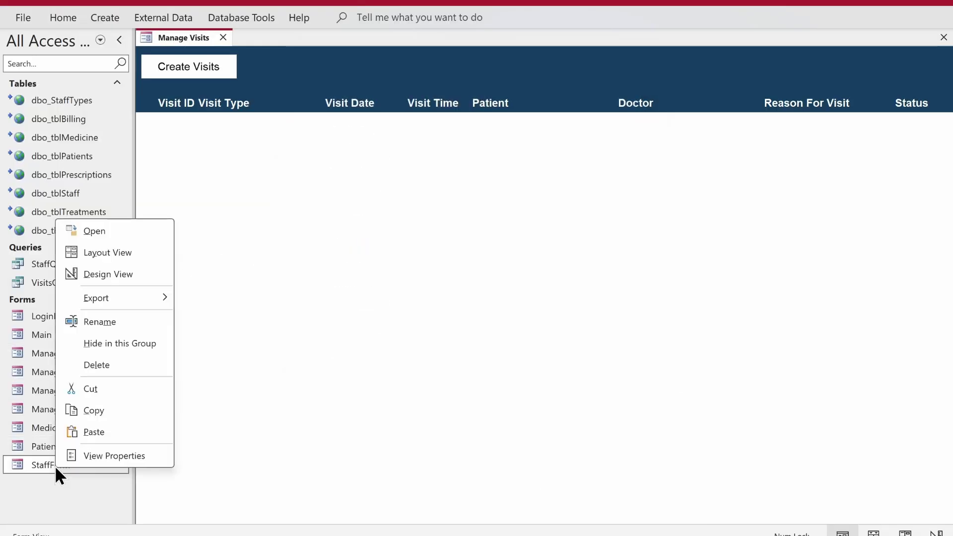
click(85, 409)
key(ctrl+v)
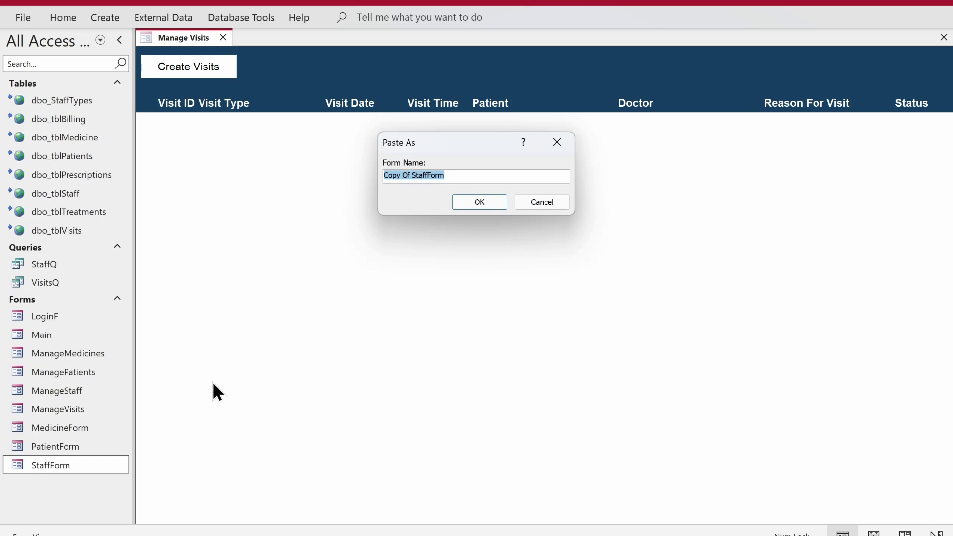
text(Visit)
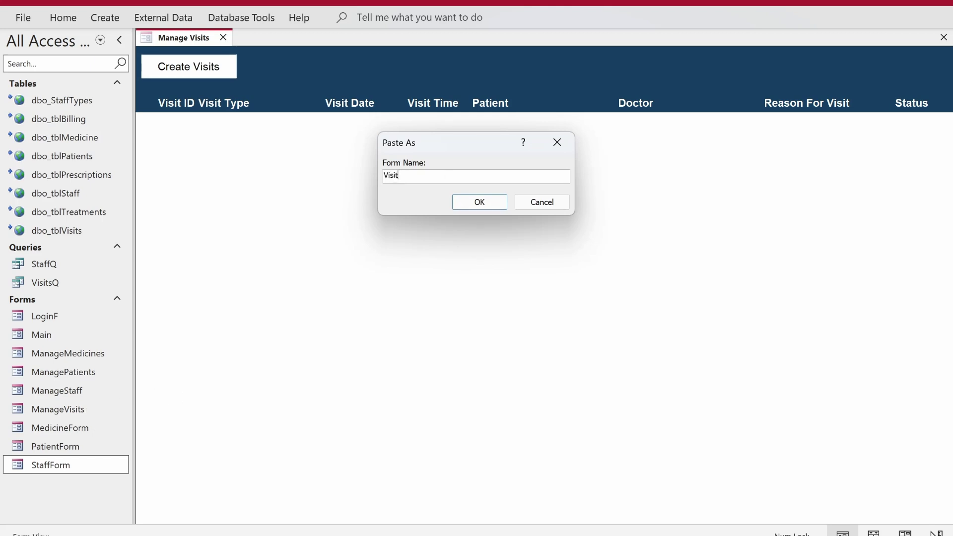
text(Form)
key(Return)
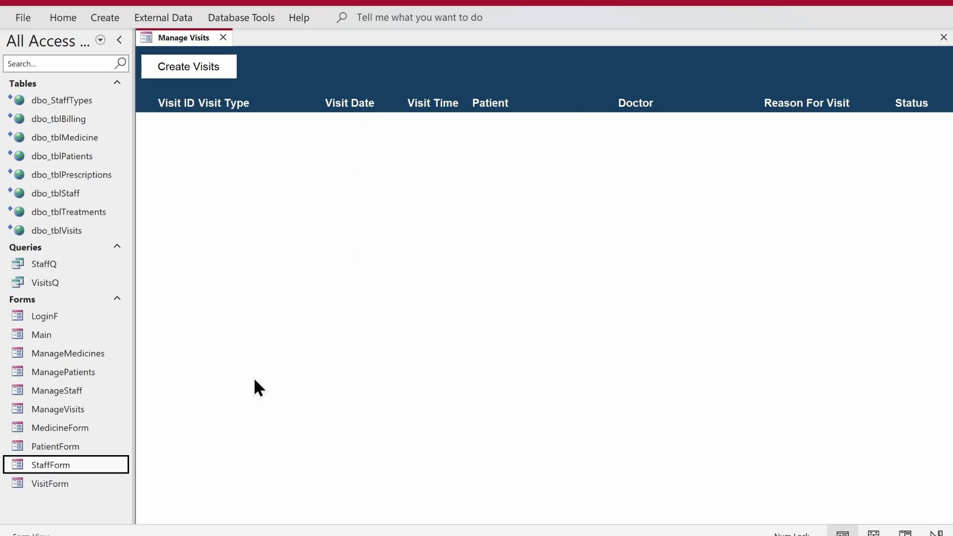
right_click(71, 484)
click(144, 288)
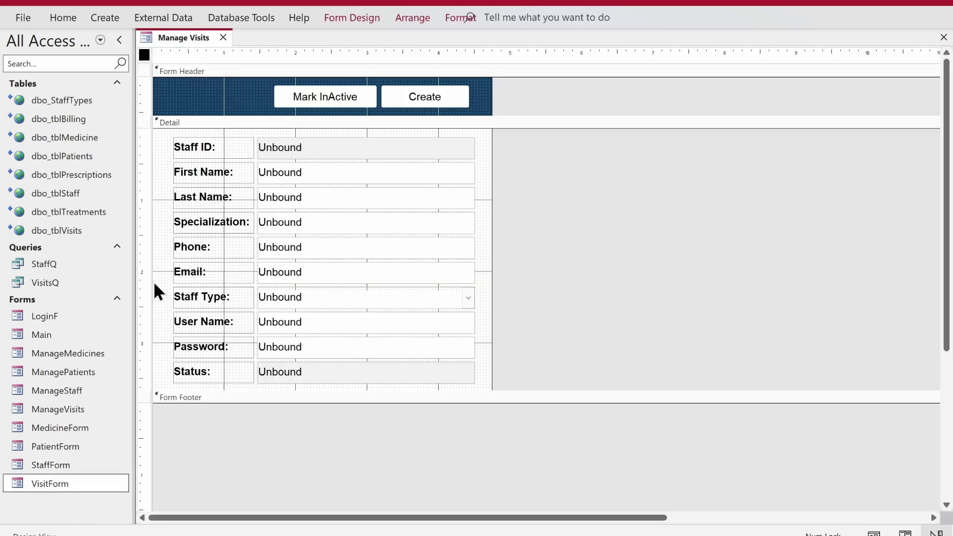
Delete all the staff labels and input controls from the Detail section of VisitForm.
drag(559, 150, 42, 355)
key(ctrl+a)
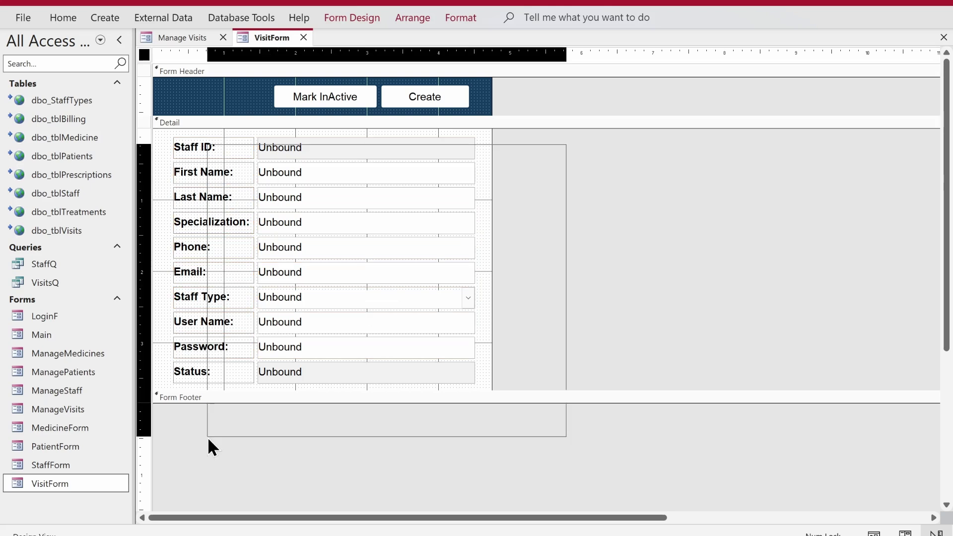
key(Delete)
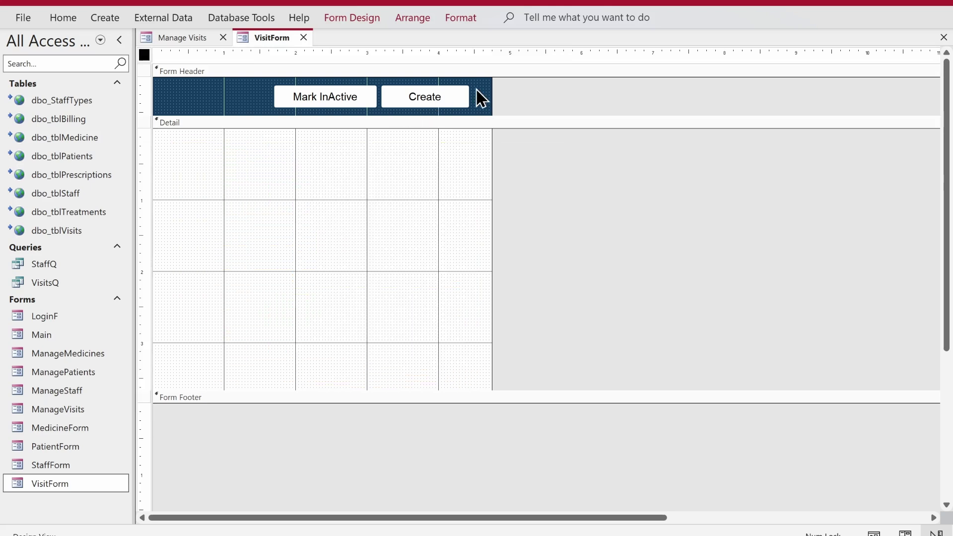
Enlarge the form to about 9.9 inches wide with a Detail section over 5 inches tall, and move both header buttons to its right end.
drag(493, 193, 863, 194)
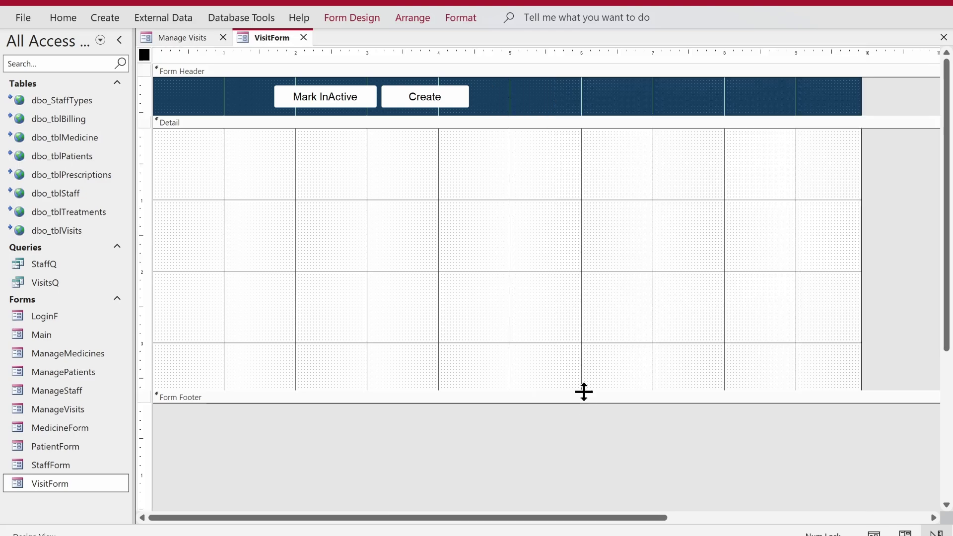
drag(583, 392, 580, 502)
drag(526, 109, 698, 96)
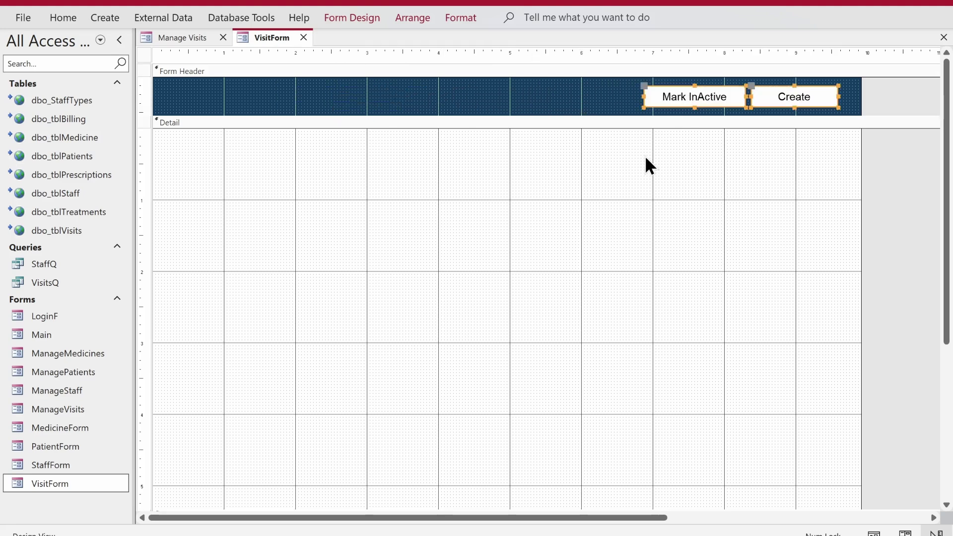
click(647, 164)
Open the Create button's On Click code and delete all the procedures inherited from StaffForm.
click(790, 97)
click(372, 24)
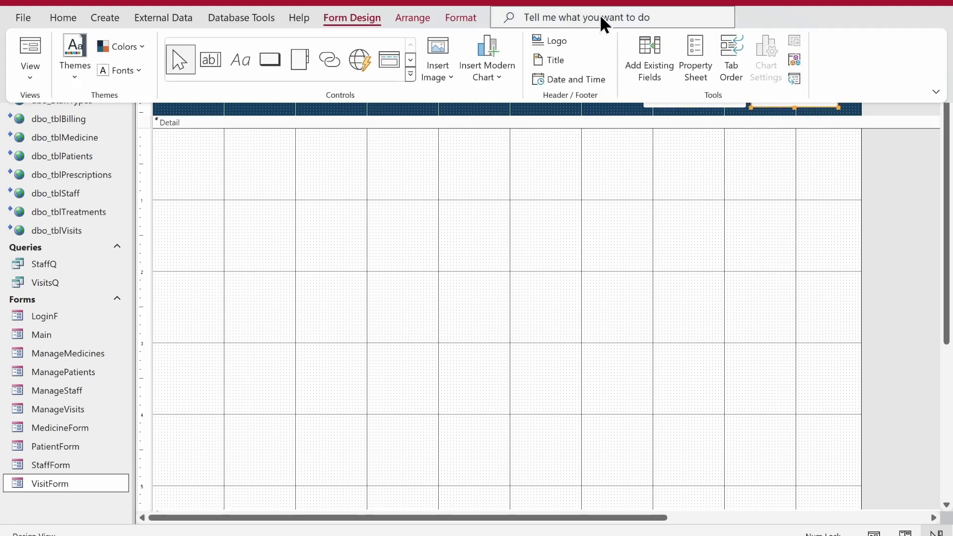
click(694, 54)
click(791, 106)
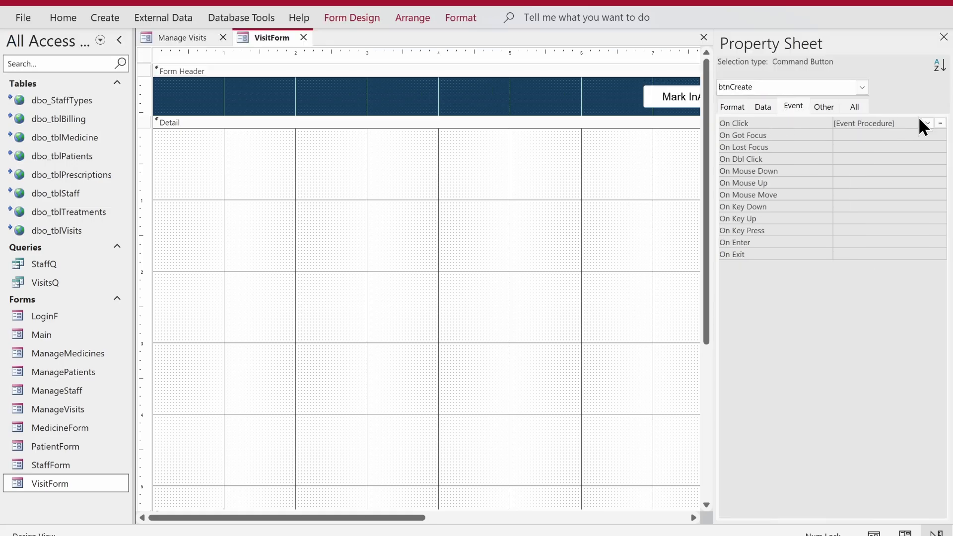
click(941, 123)
scroll(39, 89, up, 1)
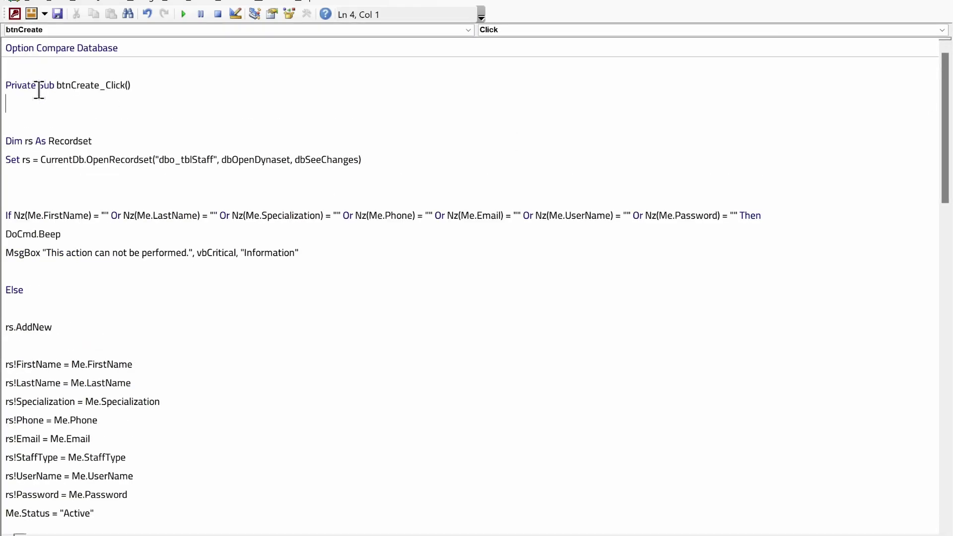
drag(9, 85, 20, 124)
key(ctrl+shift+End)
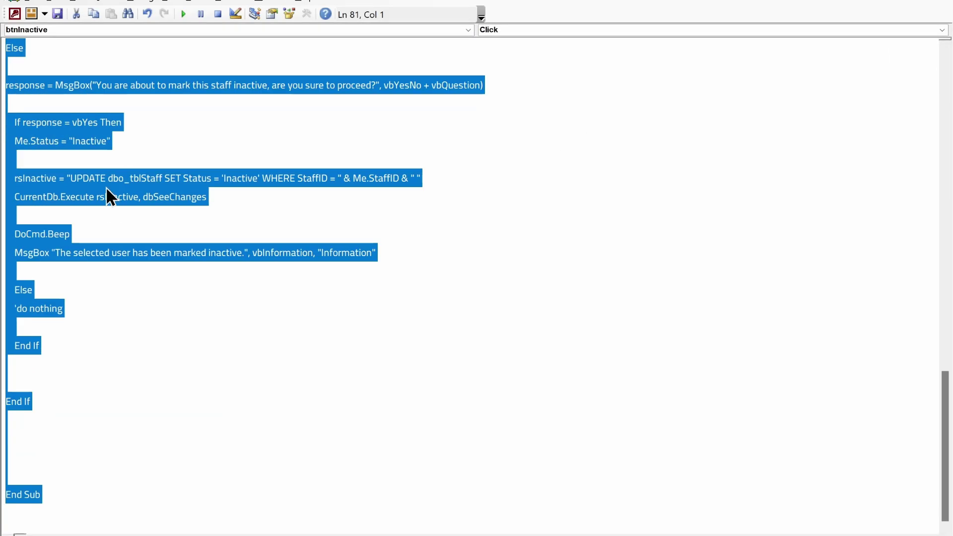
key(Delete)
key(alt+F11)
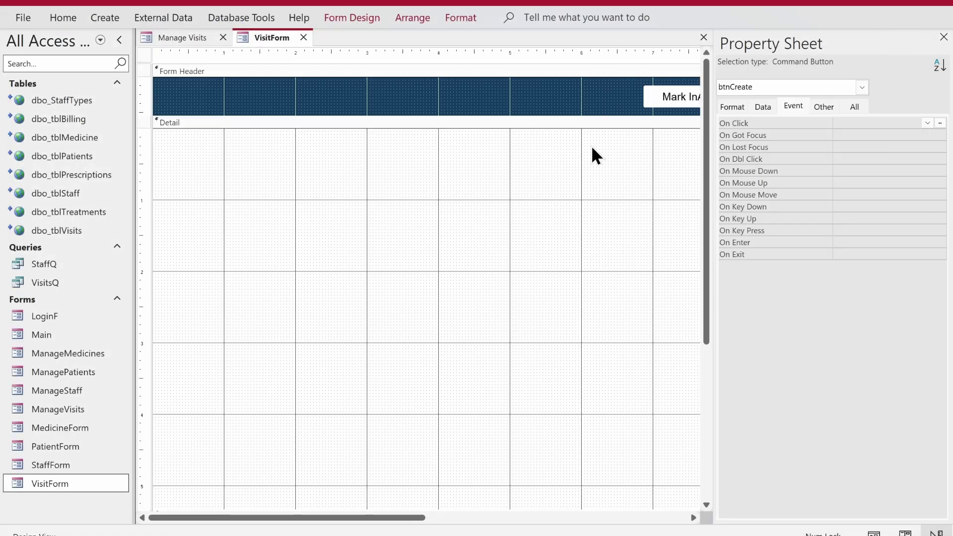
Set the form's Record Source to dbo_tblVisits.
click(763, 106)
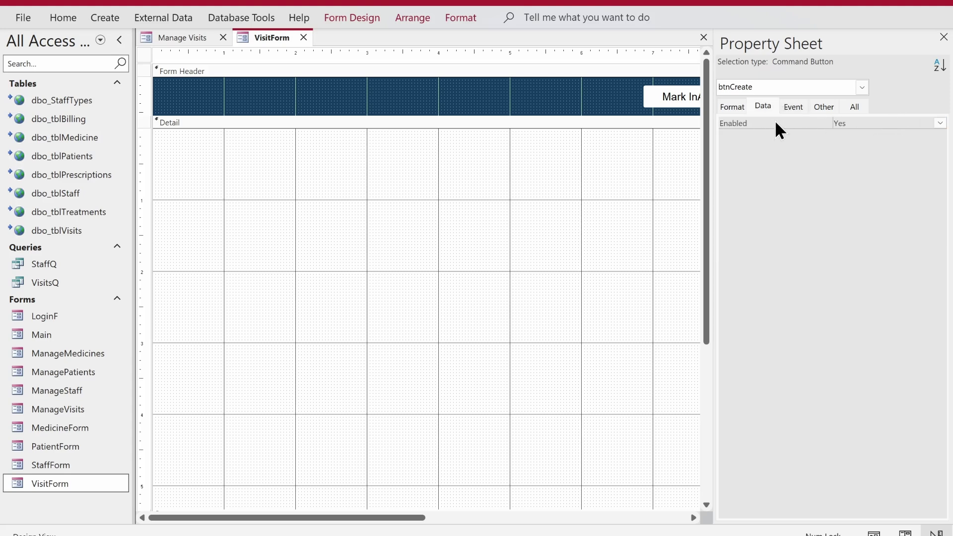
click(144, 55)
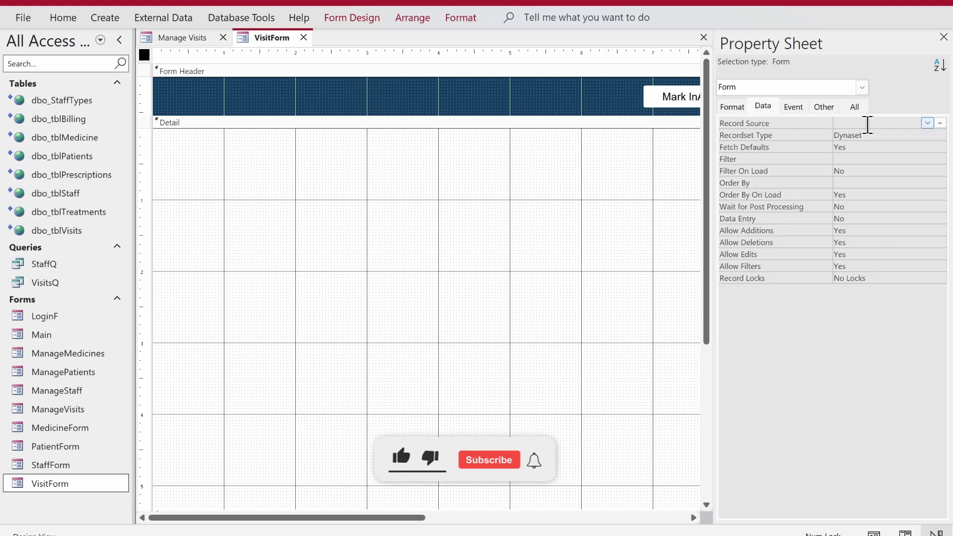
click(928, 123)
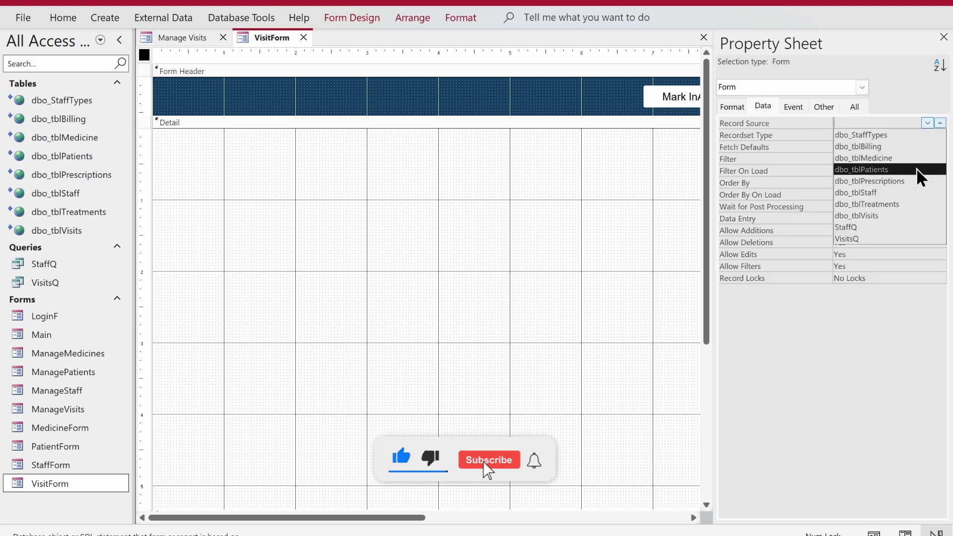
click(900, 215)
Add all available fields, from VisitID through Status, to the Detail section.
click(348, 15)
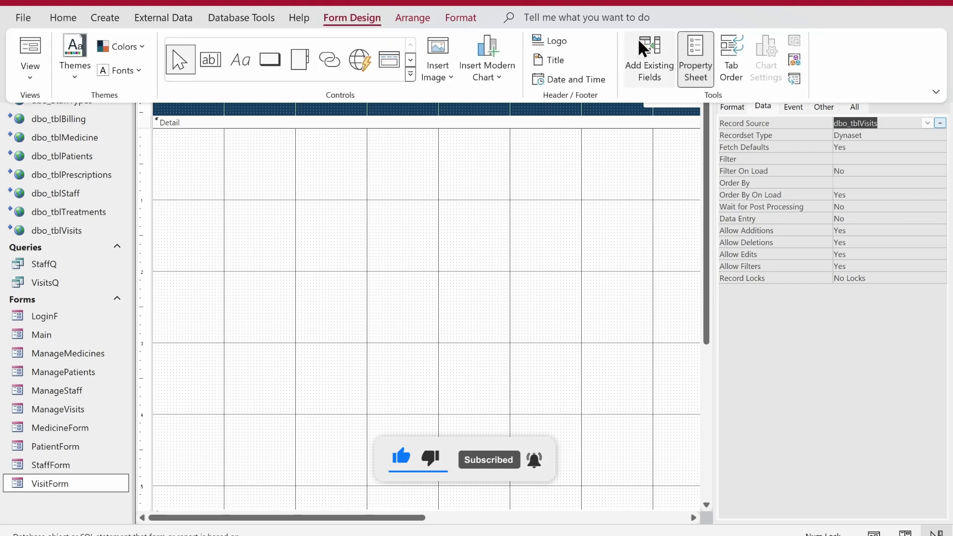
click(641, 48)
click(749, 97)
key(ctrl+a)
drag(750, 97, 373, 186)
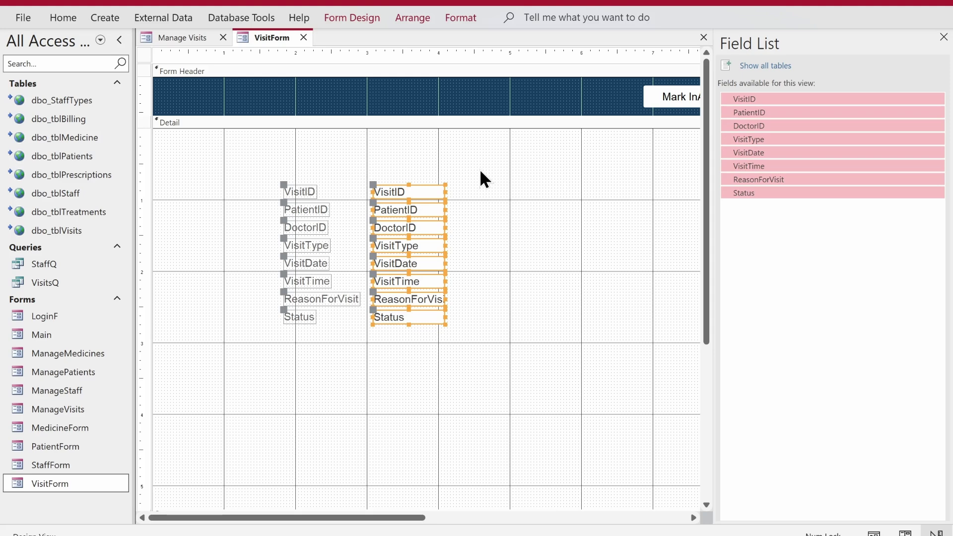
Arrange the visit labels and text boxes in a stacked layout.
drag(481, 172, 293, 321)
right_click(397, 274)
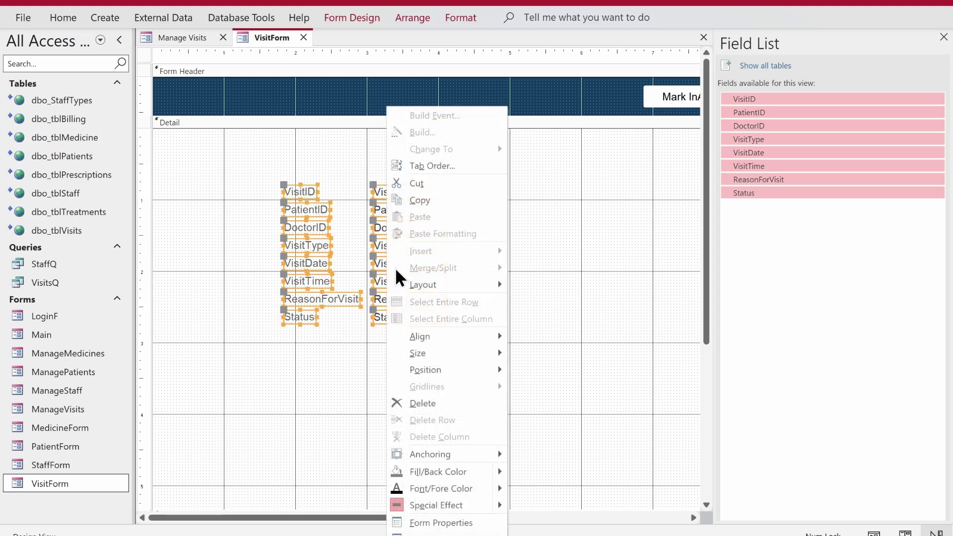
mouse_move(426, 287)
click(547, 303)
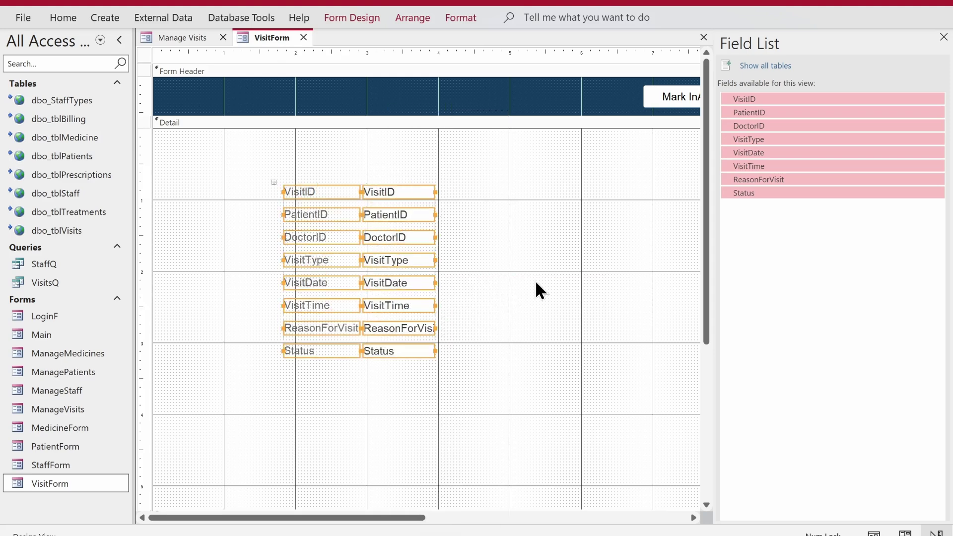
Set the font color of all visit labels and text boxes to black and their control padding to Narrow.
click(355, 16)
click(63, 17)
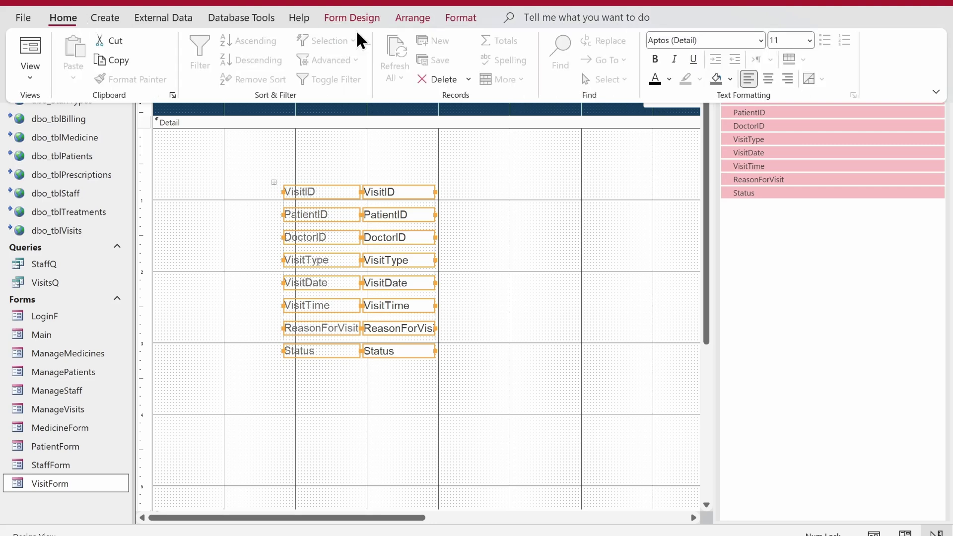
click(670, 80)
click(666, 141)
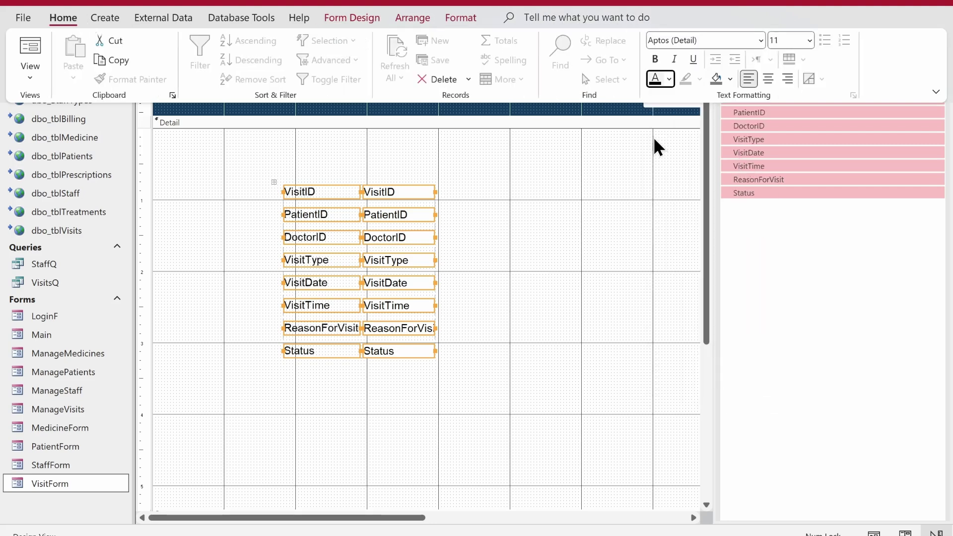
click(412, 18)
click(688, 77)
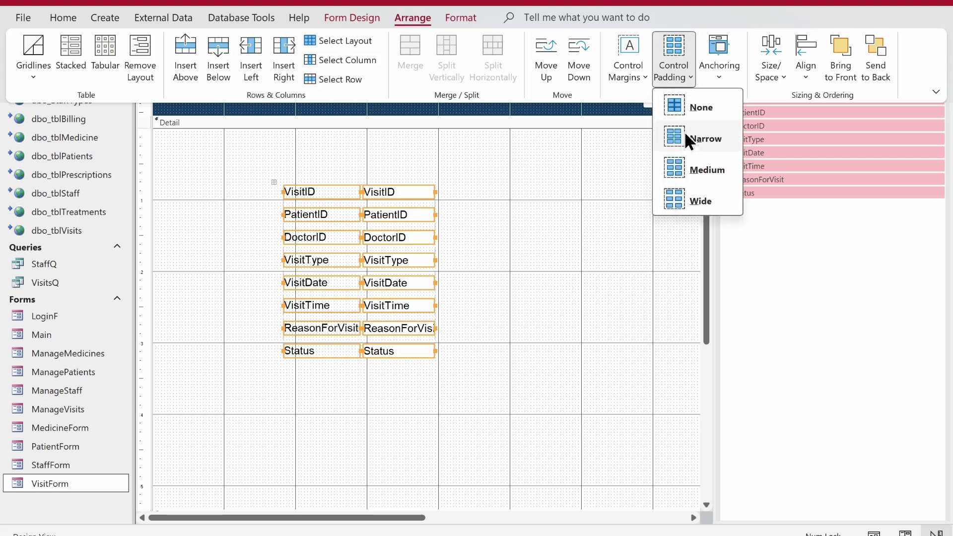
click(685, 135)
Set the height of all controls in the layout to 0.3" and their top margin to about 0.04".
right_click(417, 260)
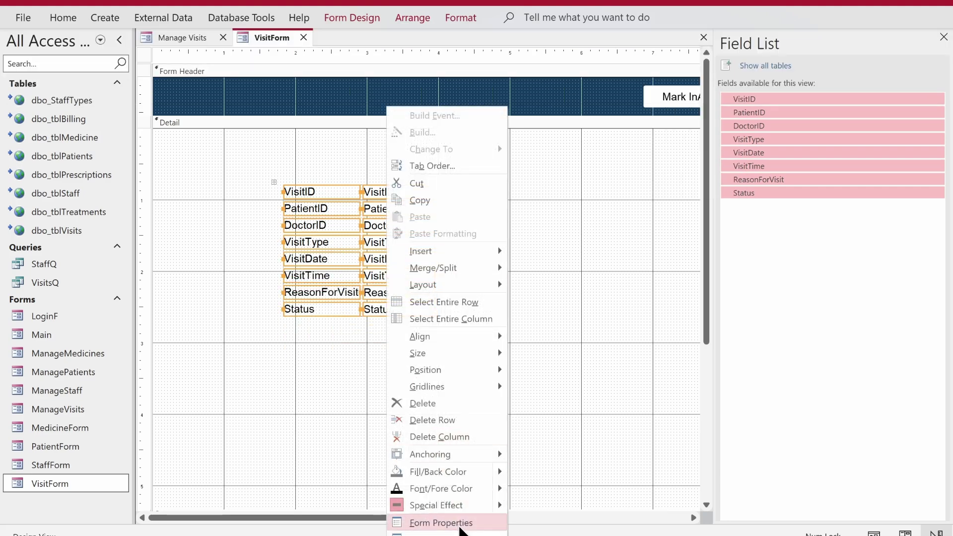
click(427, 520)
click(729, 106)
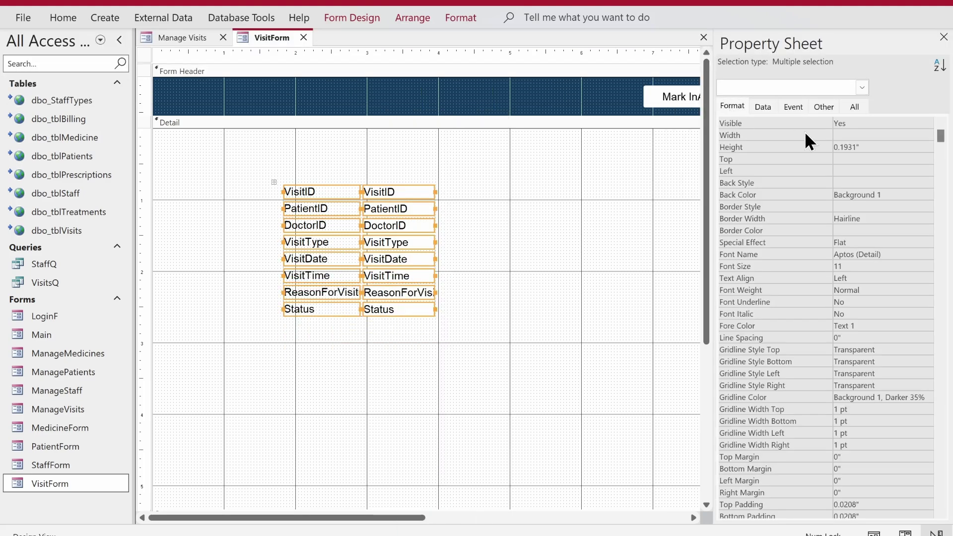
double_click(877, 148)
text(0.3)
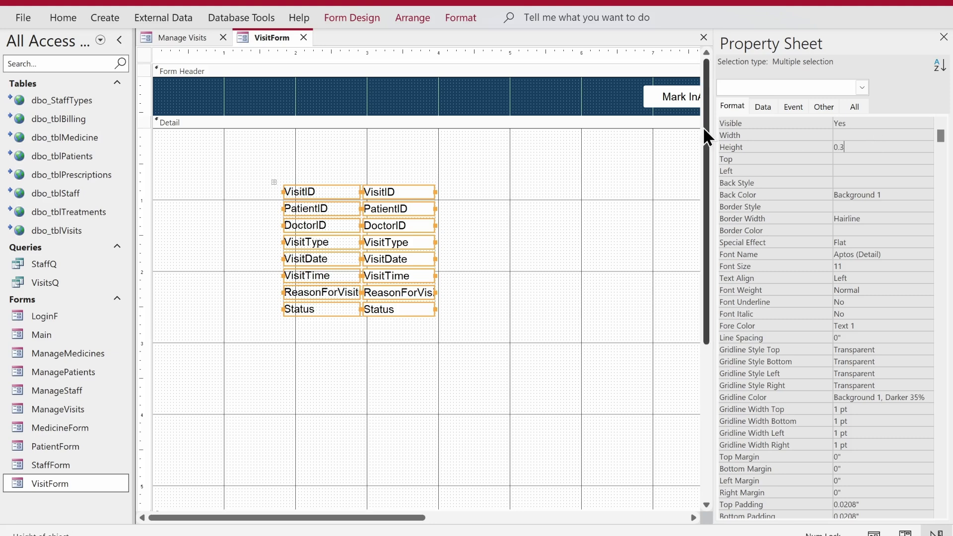
key(Return)
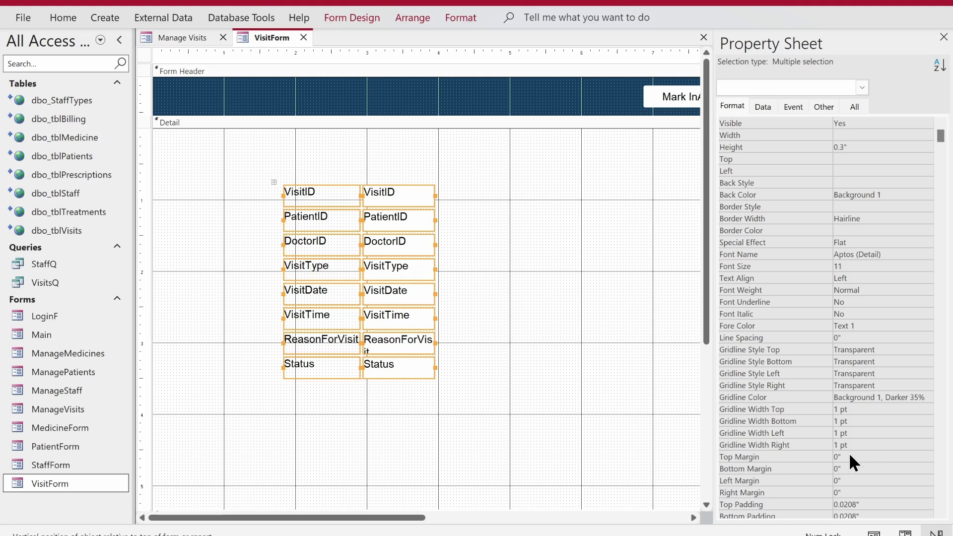
click(823, 454)
key(Return)
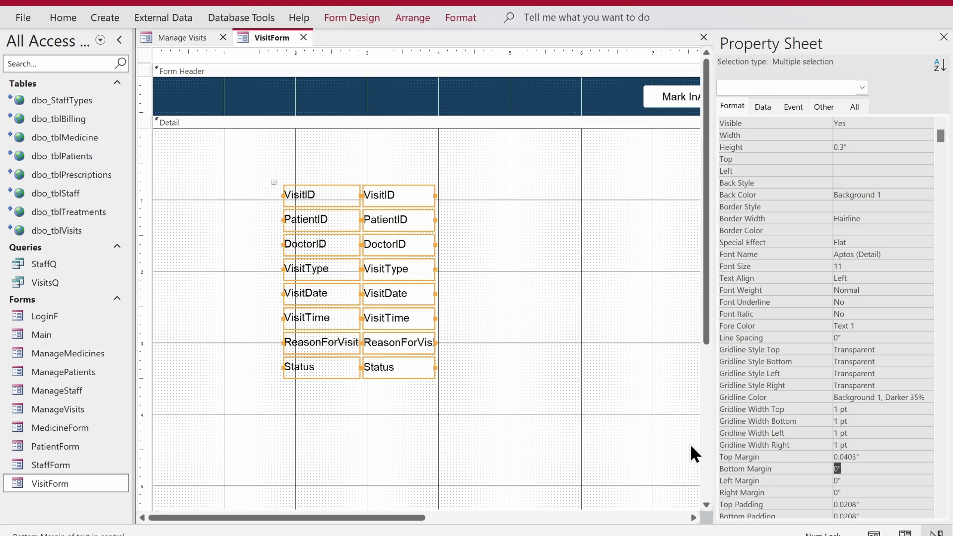
Widen the label column to about 1.4 inches and make the labels bold.
drag(340, 153, 323, 411)
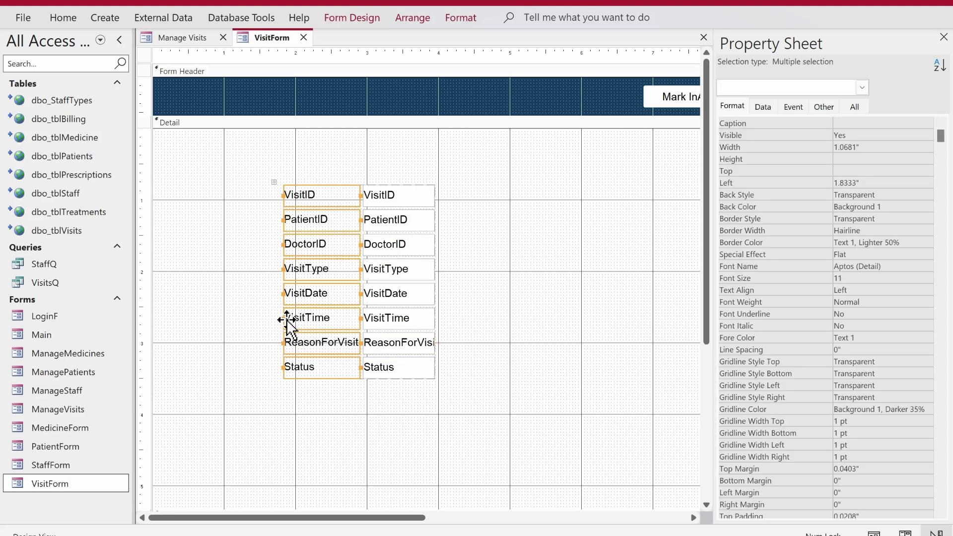
drag(279, 318, 262, 321)
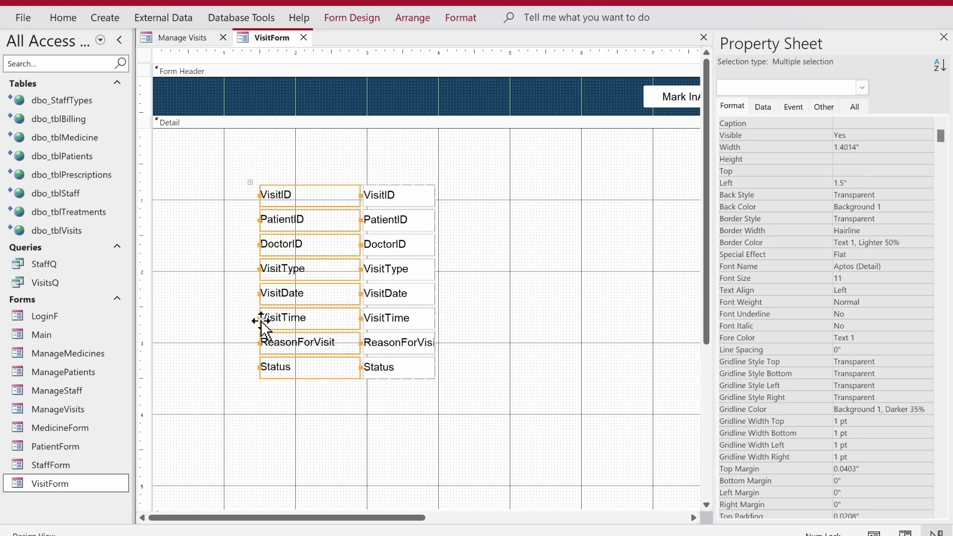
key(ctrl+b)
Change the first three label captions to "Visit ID", "Patient ID" and "Doctor ID:".
click(239, 216)
click(278, 194)
click(283, 193)
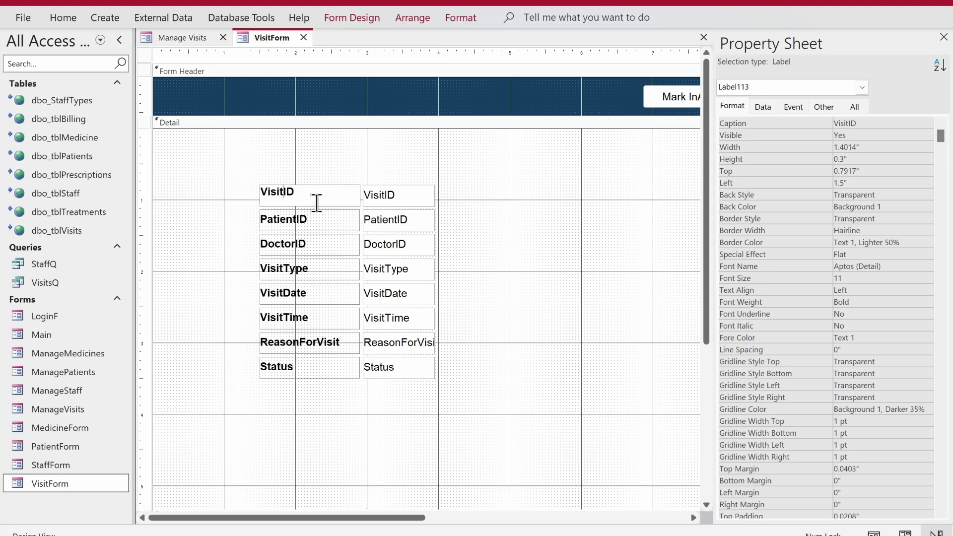
click(297, 219)
click(297, 220)
click(297, 243)
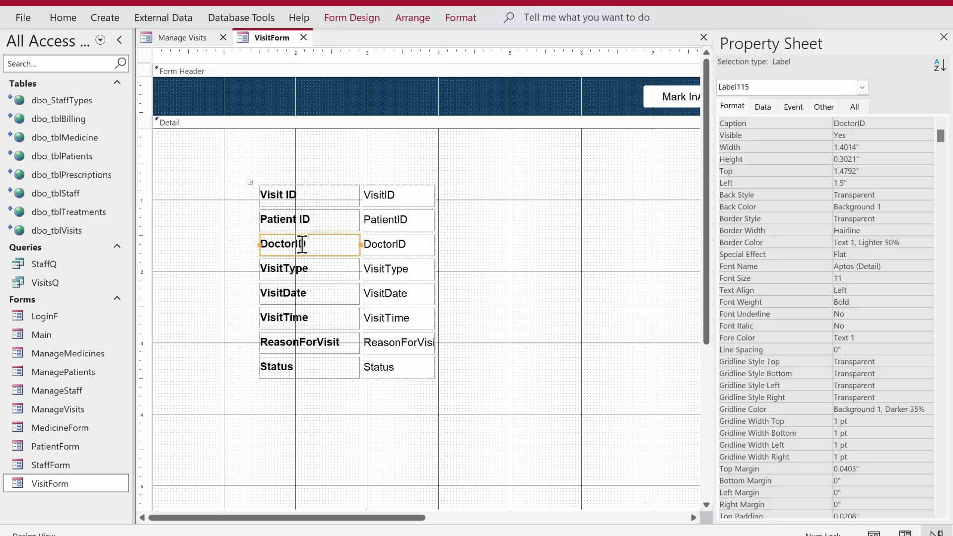
click(297, 243)
key(Return)
Add a colon to the captions of the Patient ID and Visit ID labels.
click(331, 219)
click(331, 218)
text(:)
key(Return)
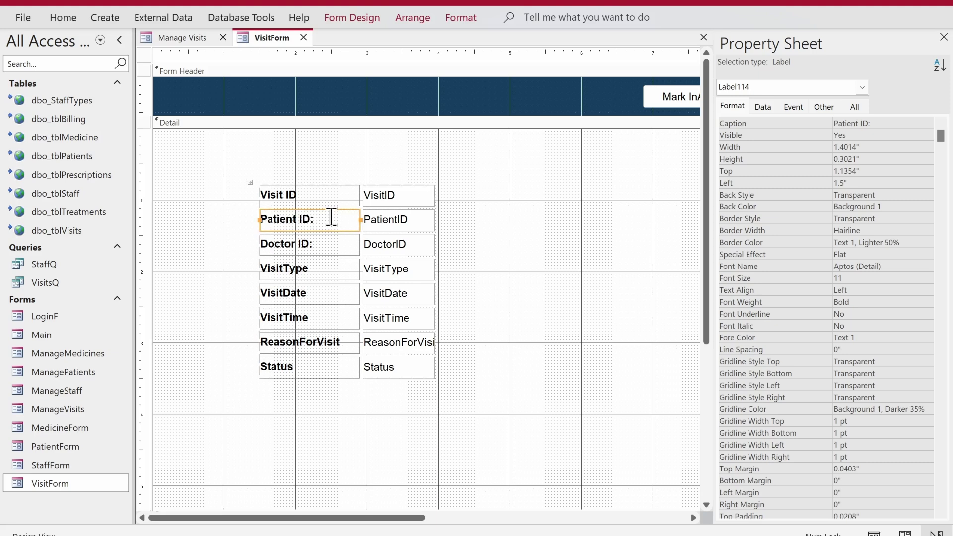
click(319, 190)
click(318, 190)
text(:)
key(Return)
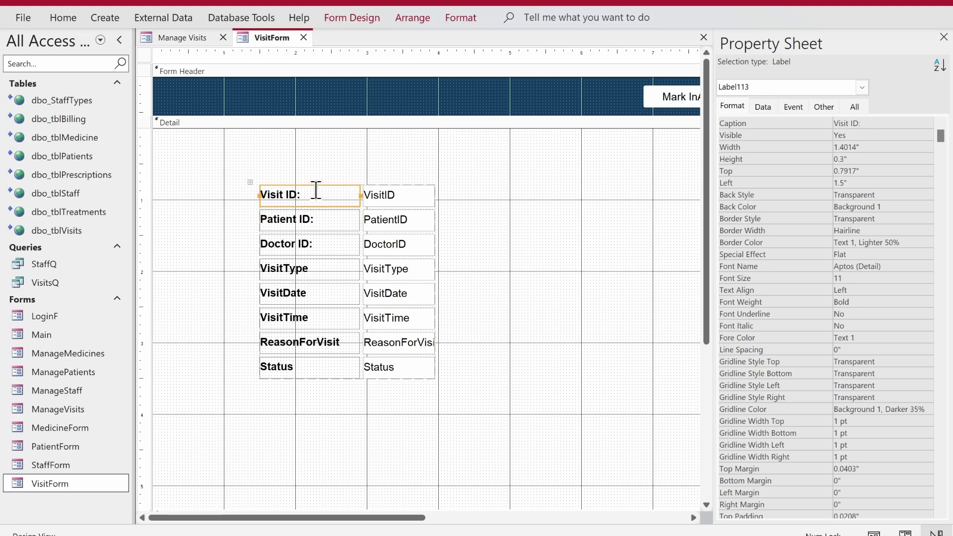
click(288, 243)
click(304, 218)
click(304, 217)
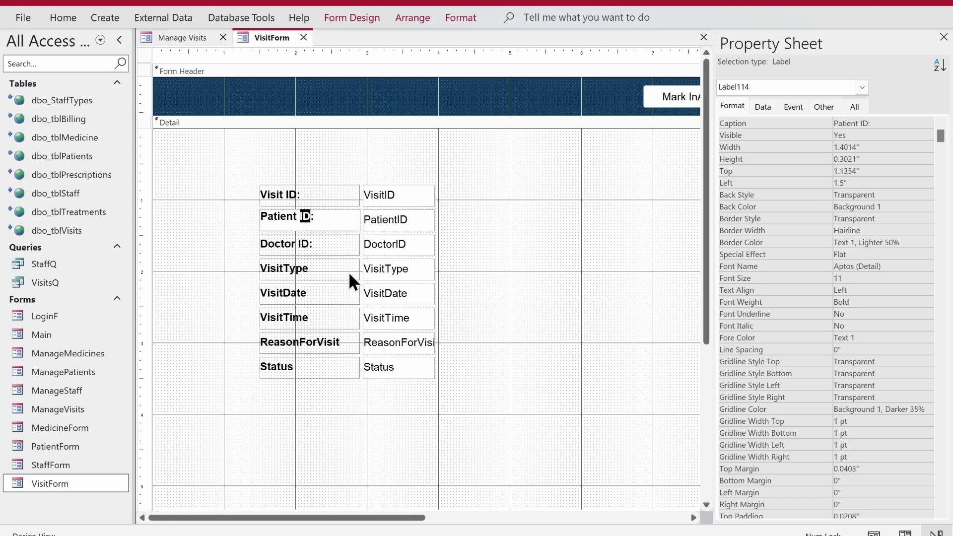
Change the captions of the VisitType and VisitDate labels to "Visit Type:" and "Visit Date:".
click(313, 269)
click(286, 268)
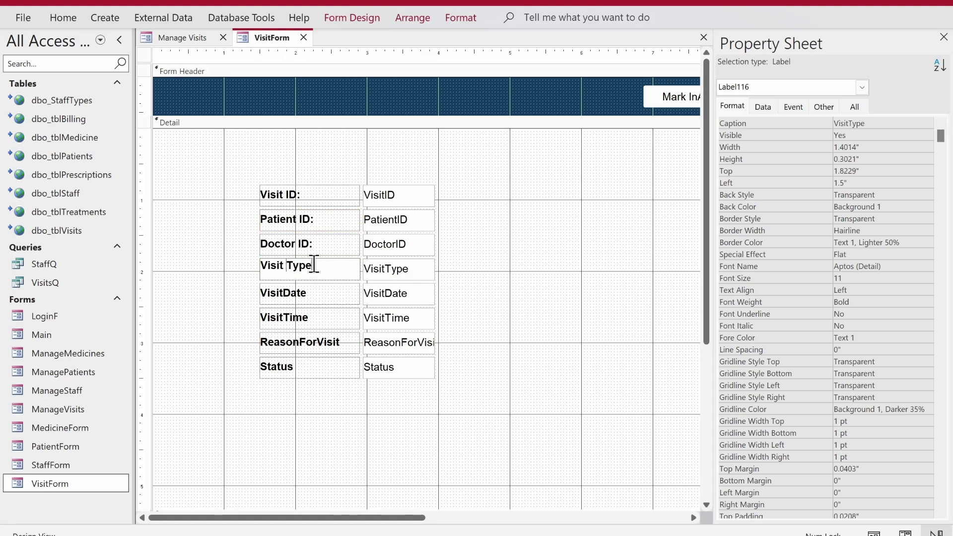
text(:)
key(Return)
click(318, 297)
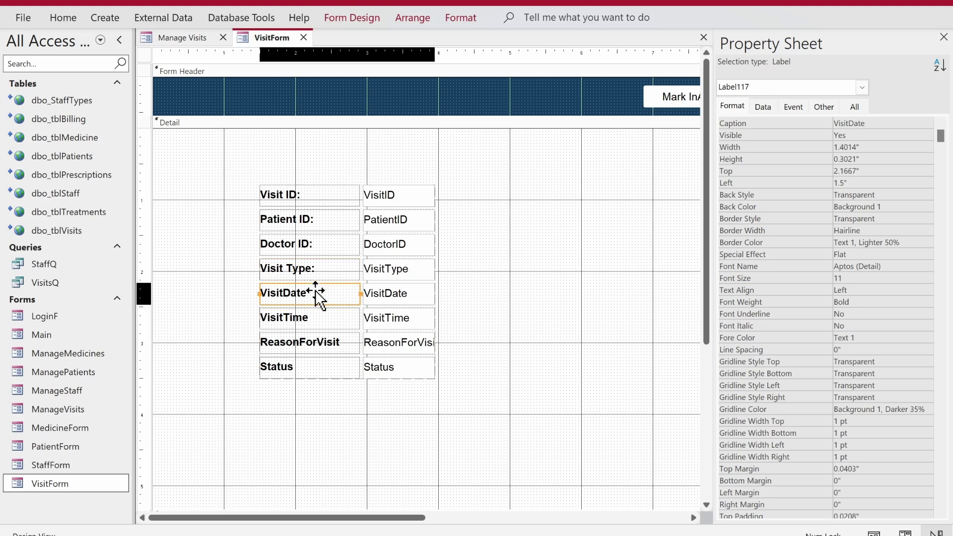
click(293, 292)
click(330, 290)
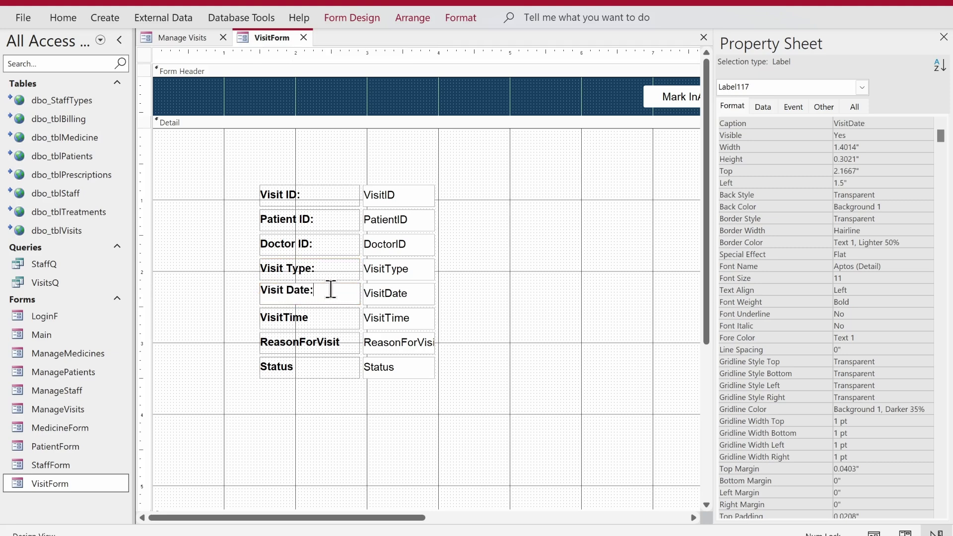
text(:)
key(Return)
Change the remaining label captions to "Visit Time:", "Reason For Visit" and "Status:".
click(288, 313)
click(285, 315)
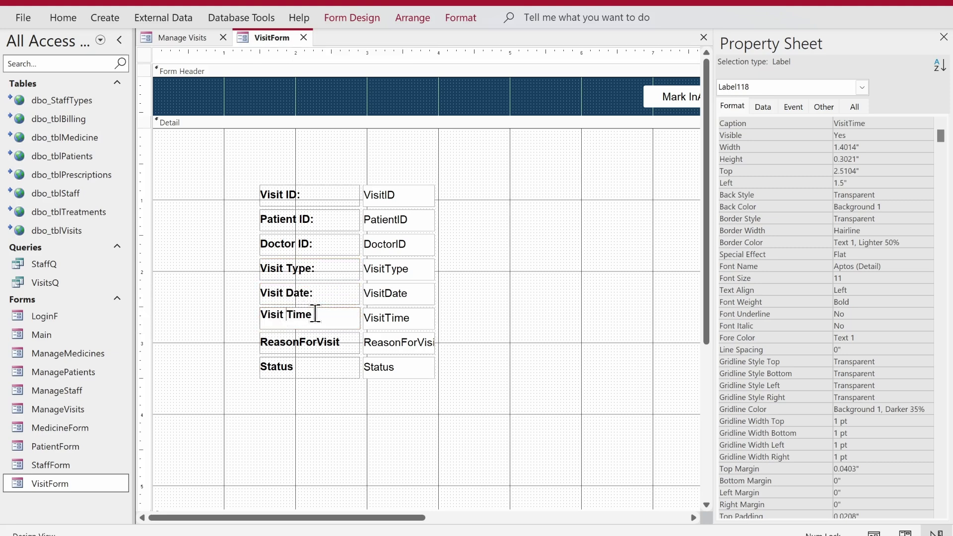
text(:)
key(Return)
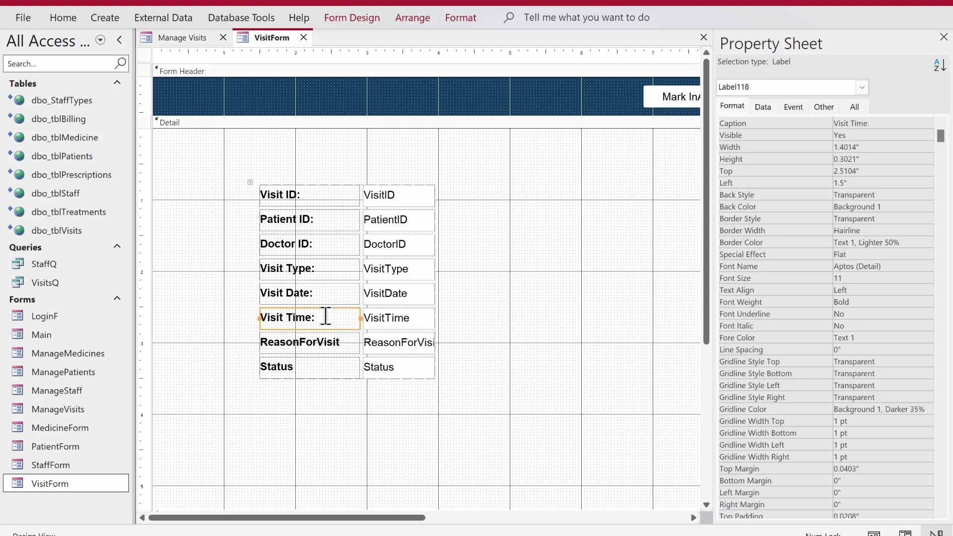
click(305, 346)
click(299, 342)
click(322, 341)
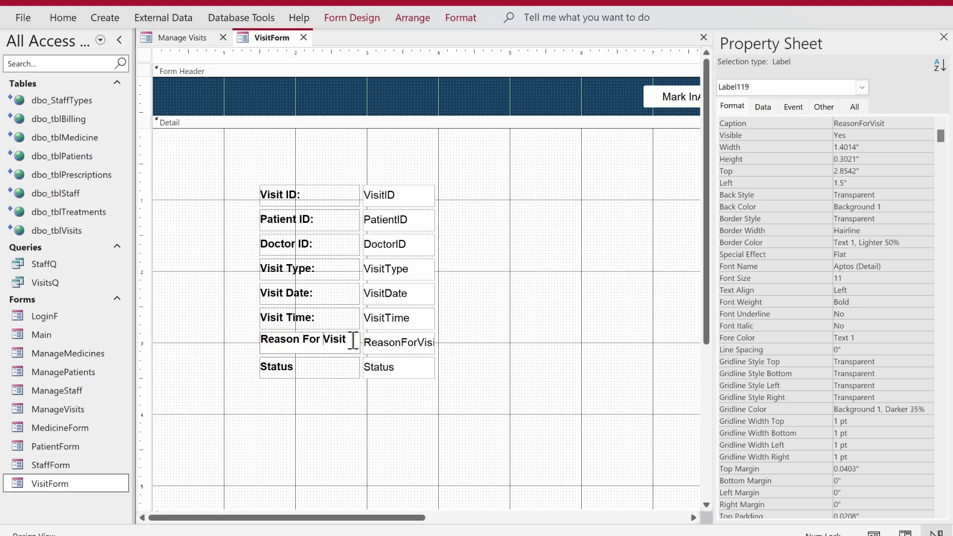
click(298, 366)
click(298, 366)
text(:)
key(Return)
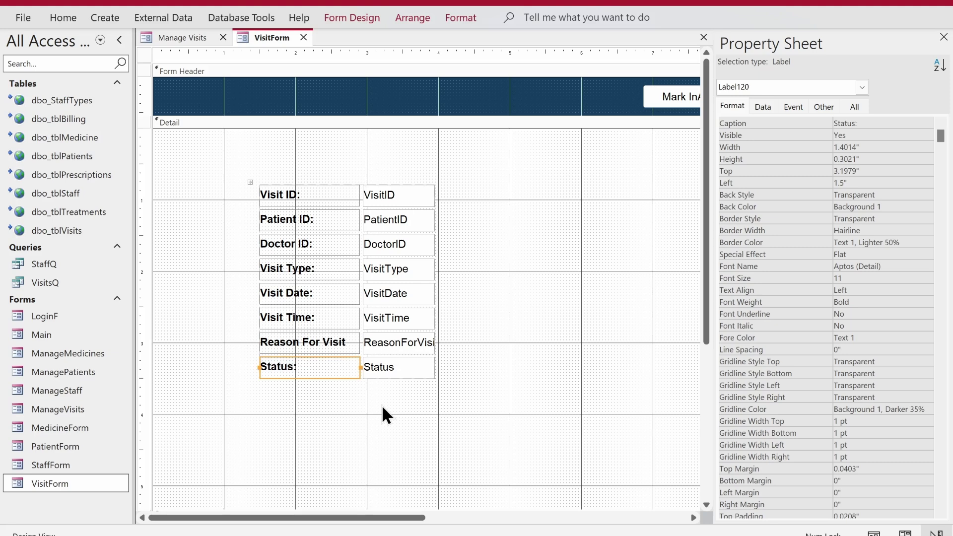
Move the whole control layout to the upper-left corner of the Detail section and widen its text box column to about 2.3 inches.
click(251, 182)
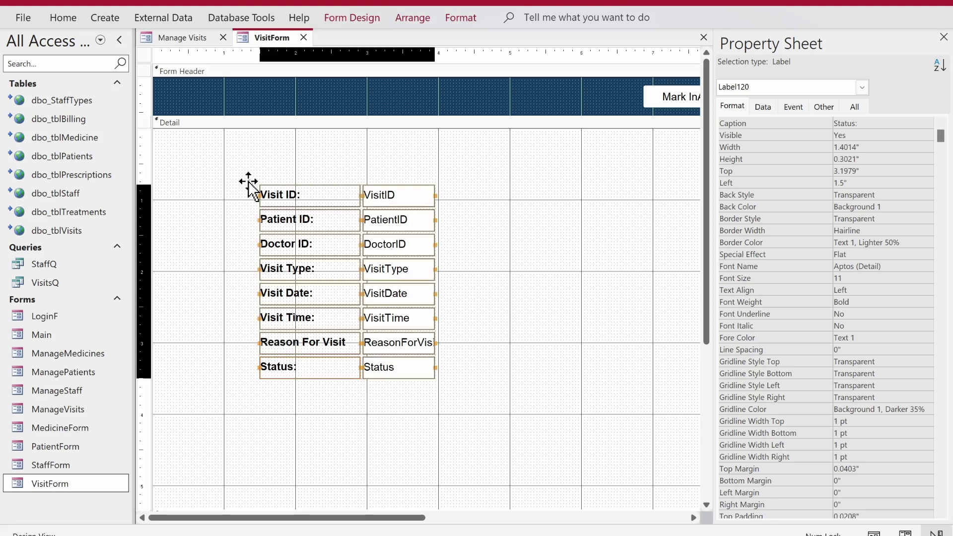
drag(325, 228, 238, 185)
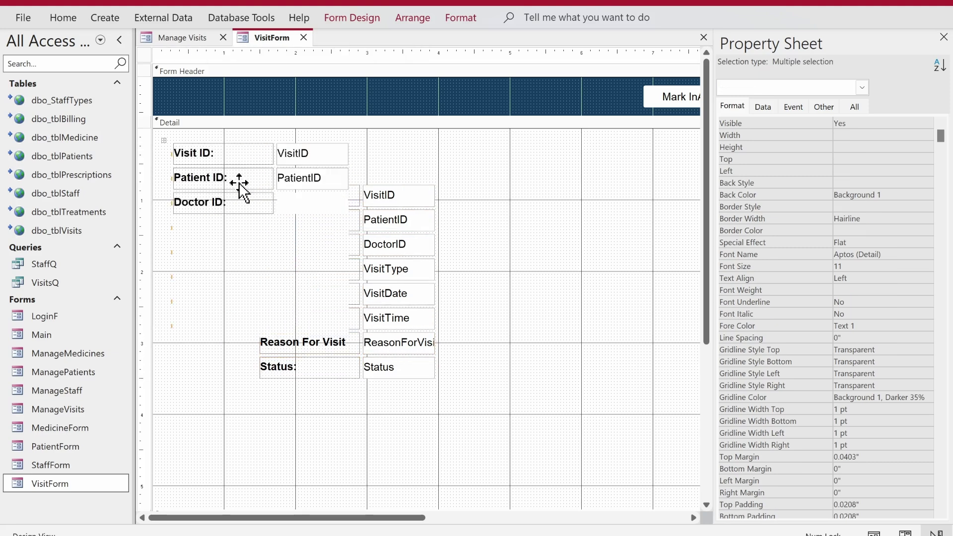
drag(408, 147, 338, 335)
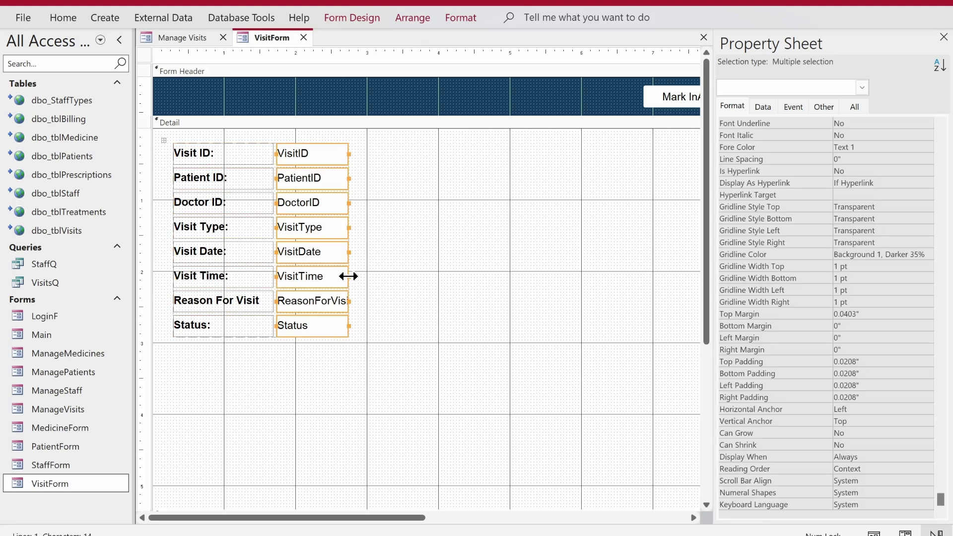
drag(349, 276, 442, 277)
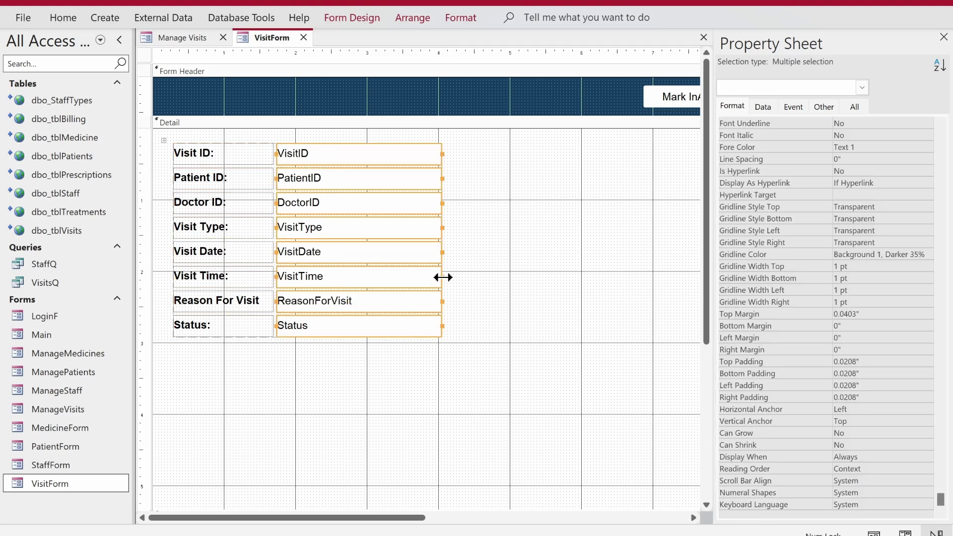
Remove the layout from all label and text box pairs in the Detail section so they can be positioned individually.
click(156, 138)
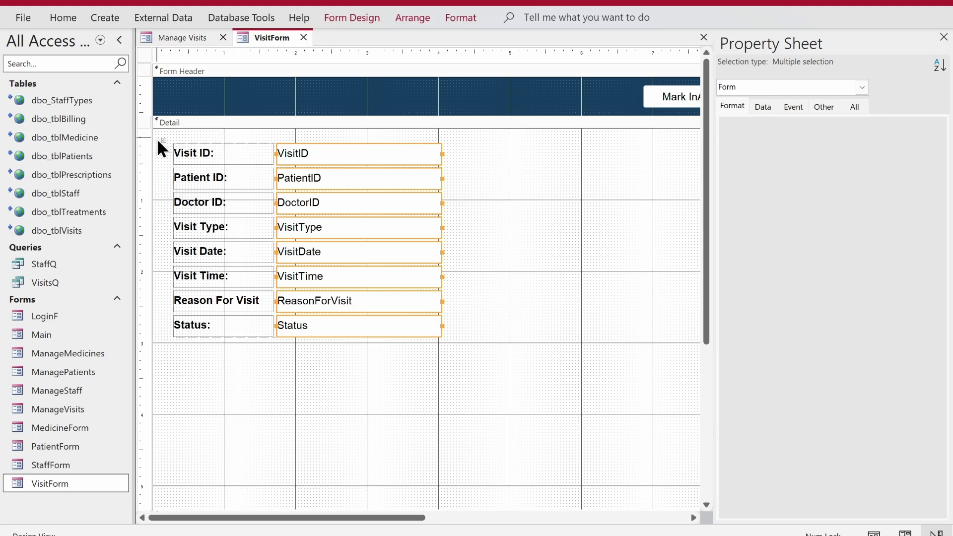
drag(166, 138, 454, 353)
right_click(395, 301)
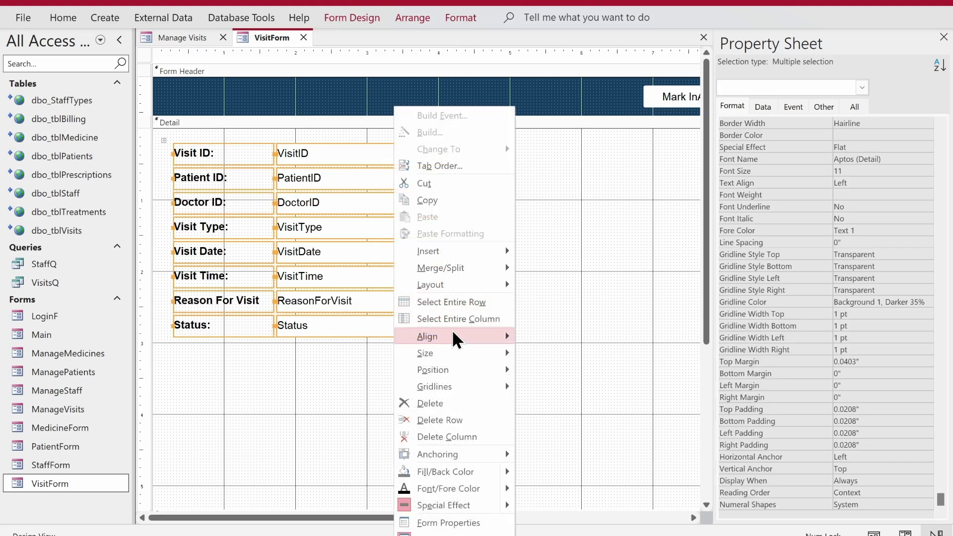
mouse_move(505, 280)
click(555, 308)
click(473, 219)
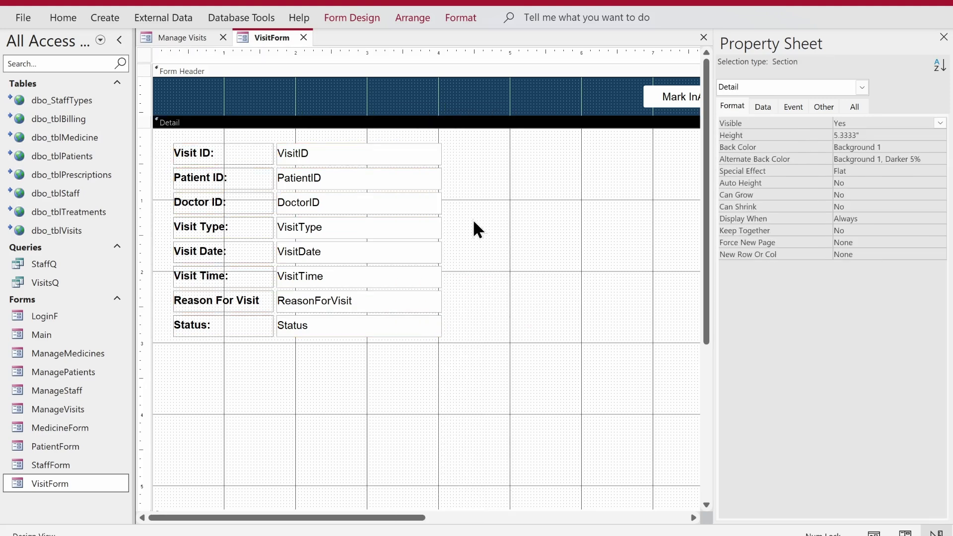
Move the Doctor ID and Reason For Visit controls into a second column beside Visit ID and Patient ID.
drag(242, 213, 503, 153)
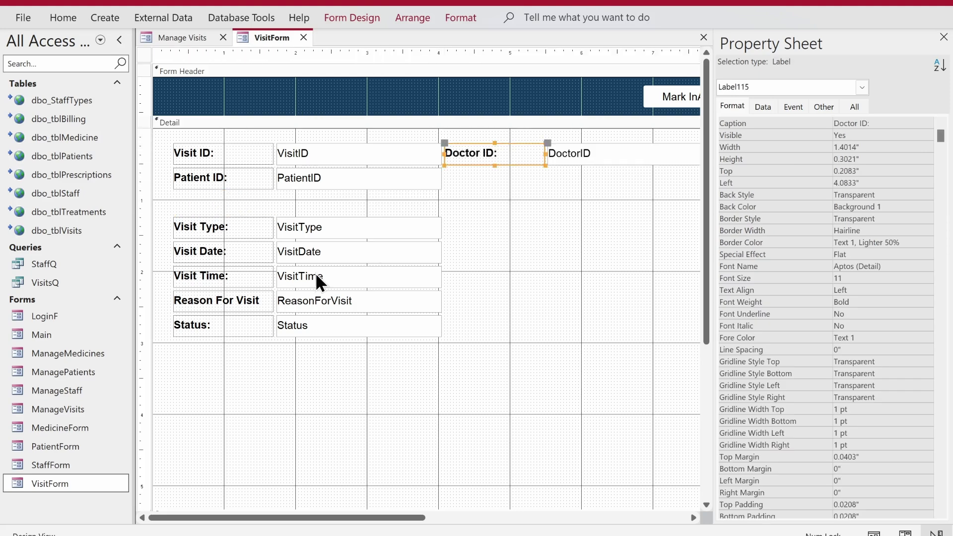
drag(233, 293, 500, 176)
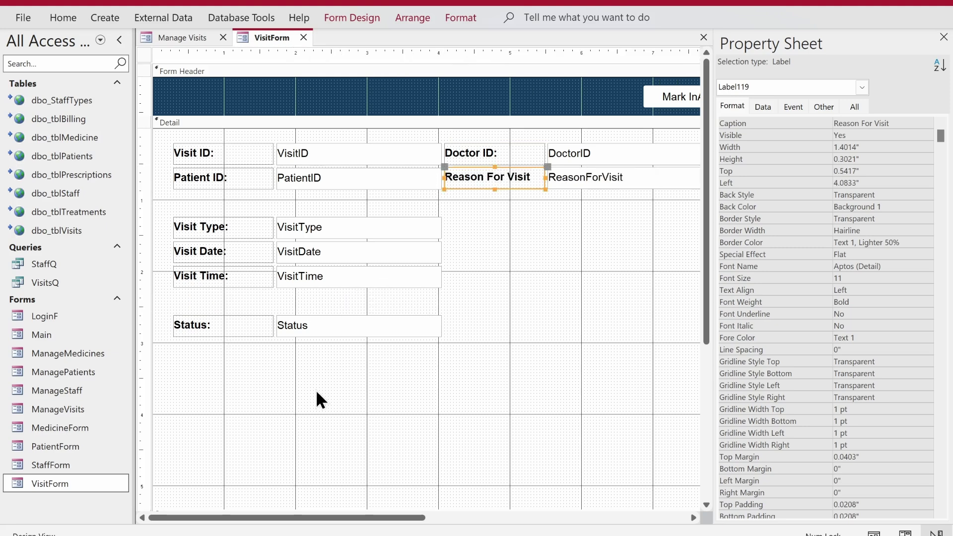
Narrow the Status text box to about 1.1 inches, shorten its label, and place the pair to the right of DoctorID.
drag(351, 518, 400, 516)
drag(166, 326, 547, 213)
click(406, 392)
drag(425, 517, 526, 517)
click(598, 218)
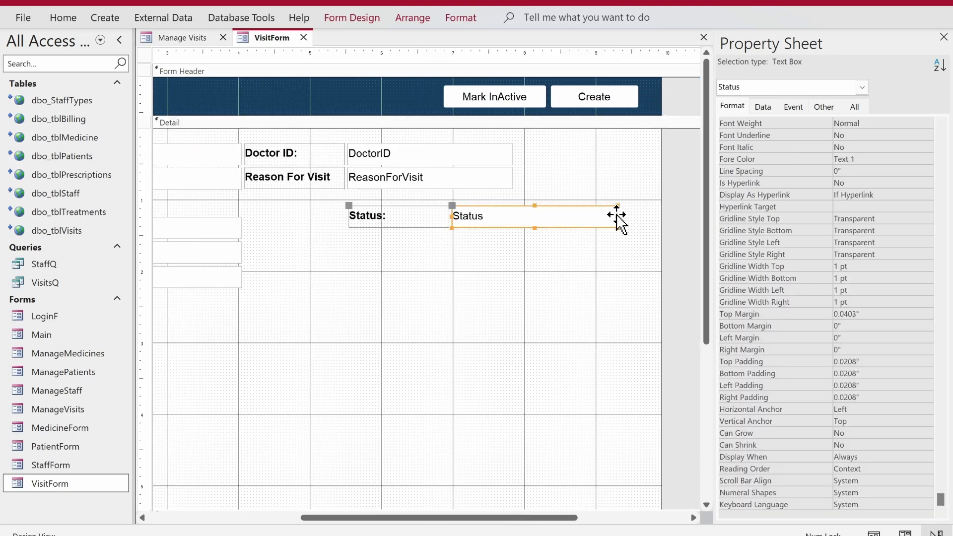
drag(618, 216, 530, 216)
click(392, 220)
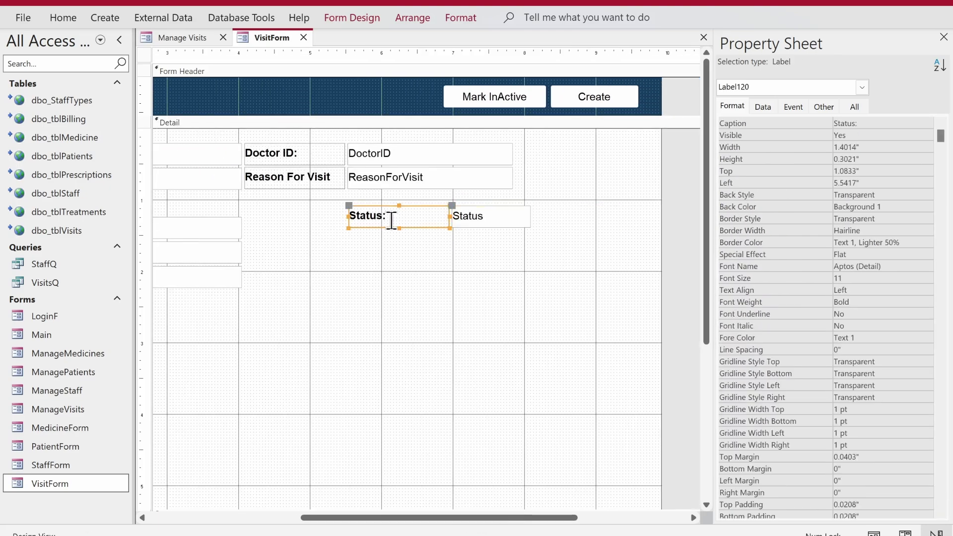
drag(349, 217, 400, 216)
drag(471, 248, 536, 162)
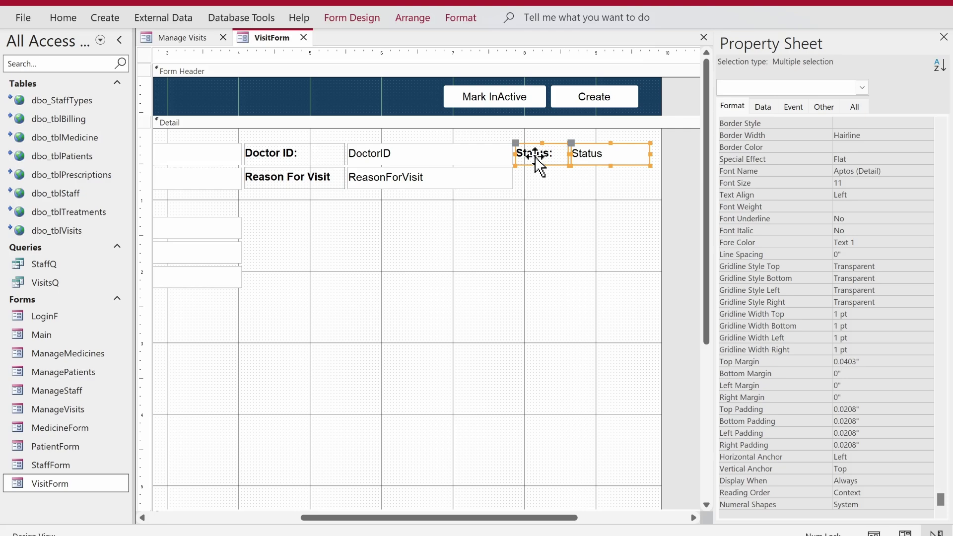
Close the property sheet and move the Visit Type, Visit Date and Visit Time controls up directly under Patient ID.
click(504, 179)
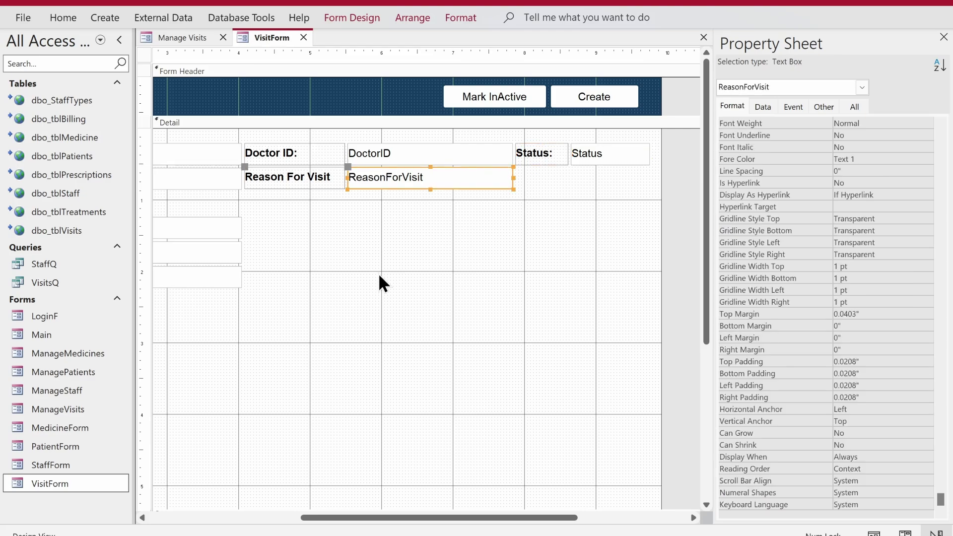
drag(451, 518, 342, 518)
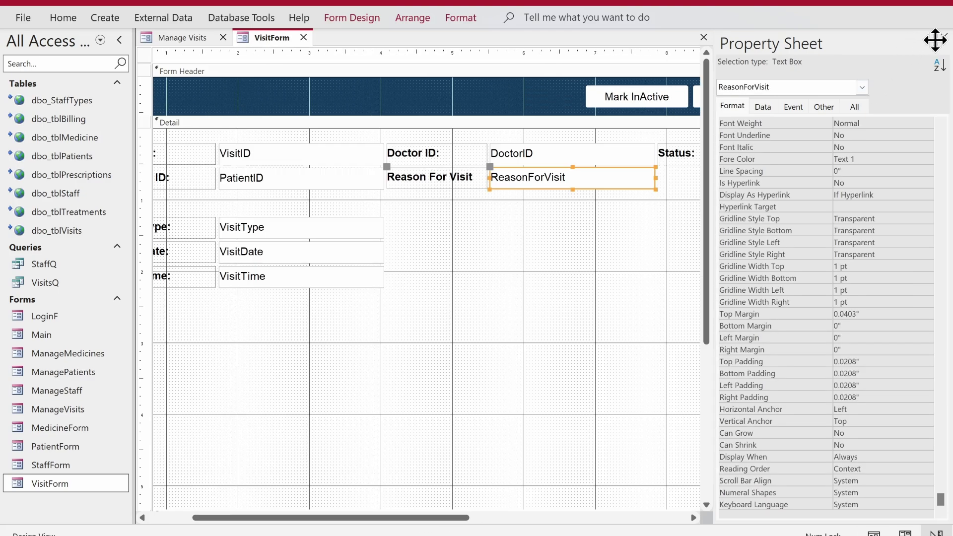
click(945, 36)
drag(351, 338, 115, 238)
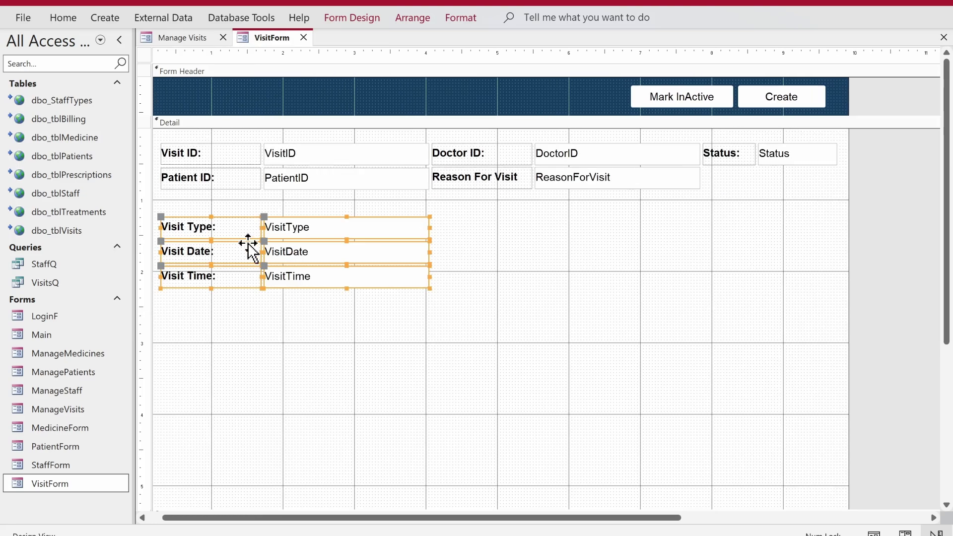
drag(248, 243, 245, 220)
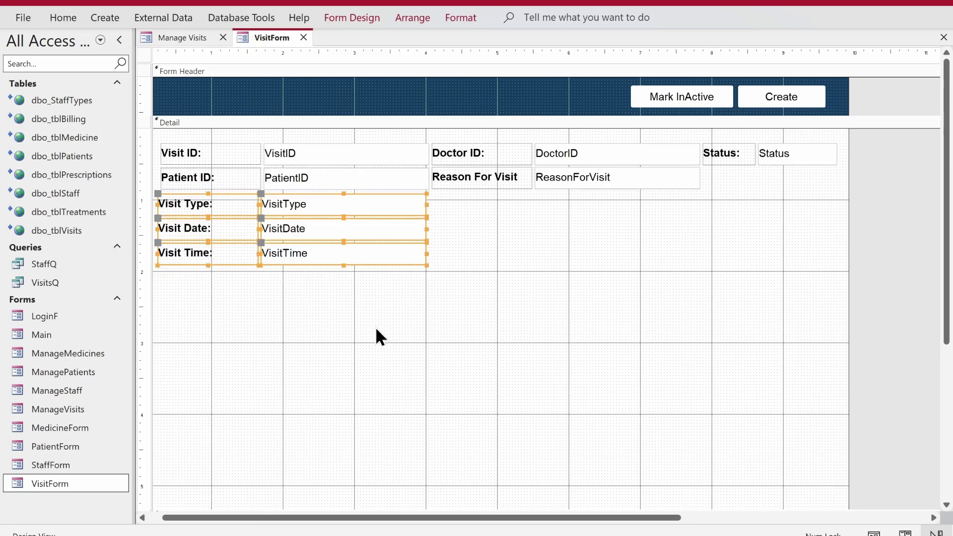
Arrange the Visit ID through Visit Time controls in a stacked layout with narrow control padding.
drag(379, 338, 219, 157)
right_click(219, 157)
mouse_move(332, 285)
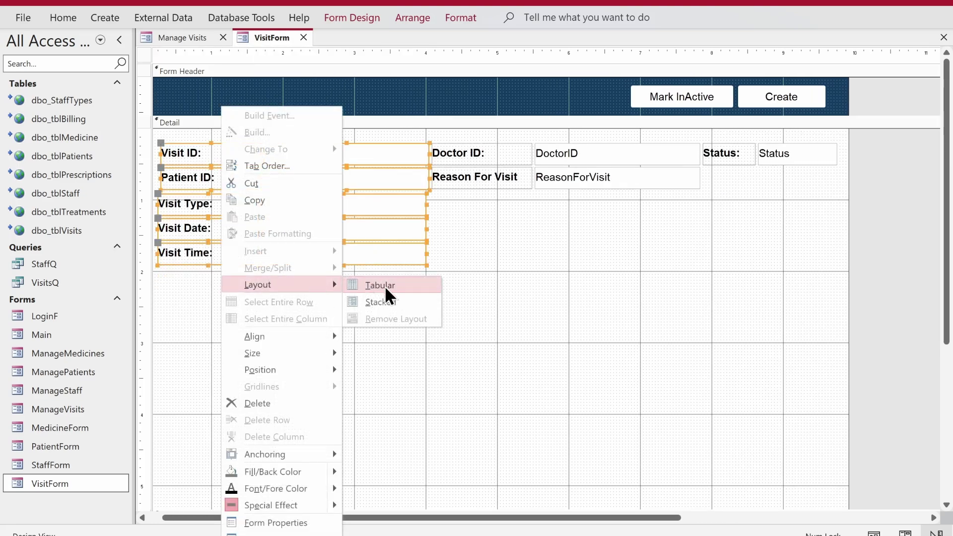
click(403, 306)
click(403, 20)
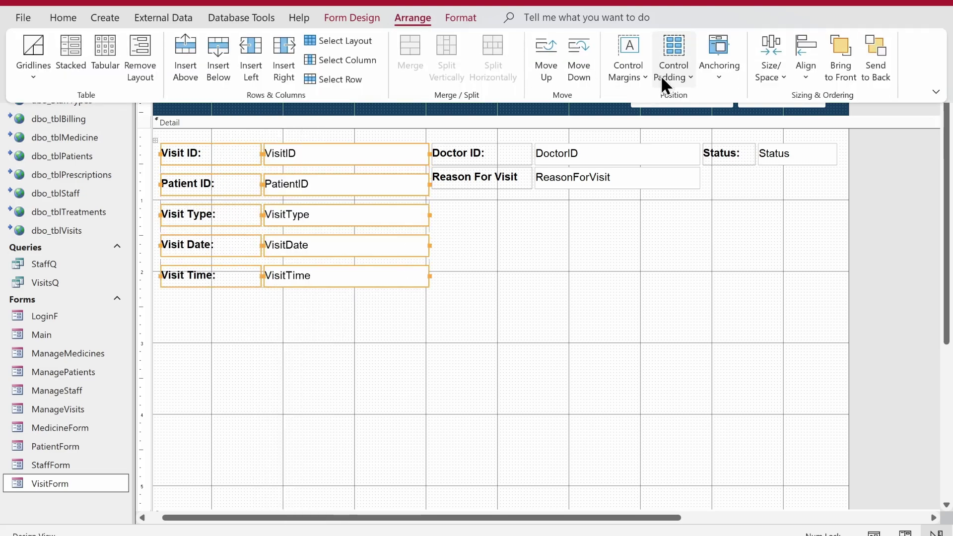
click(665, 77)
click(697, 131)
click(555, 255)
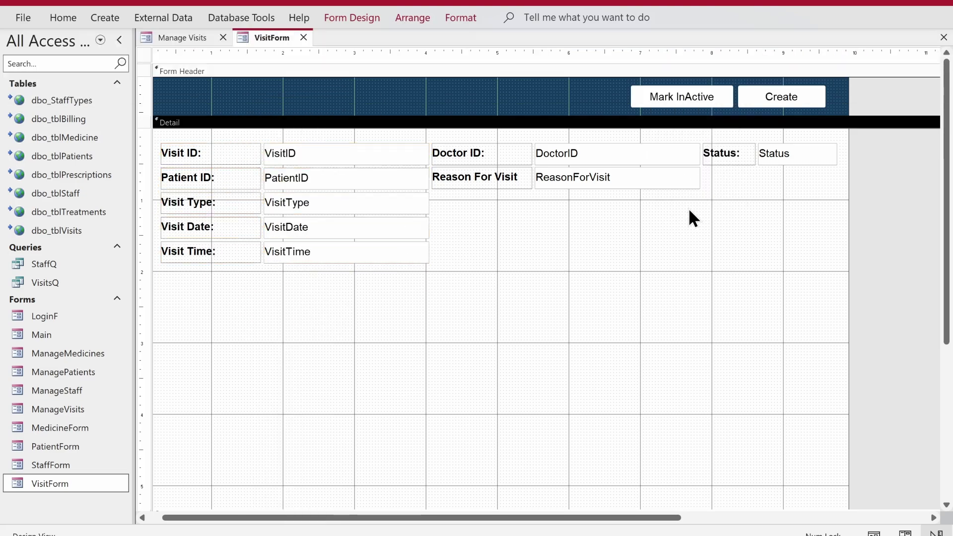
Place the ReasonForVisit text box directly below its label, aligned with the label's left edge.
click(693, 187)
drag(539, 177, 436, 195)
click(656, 186)
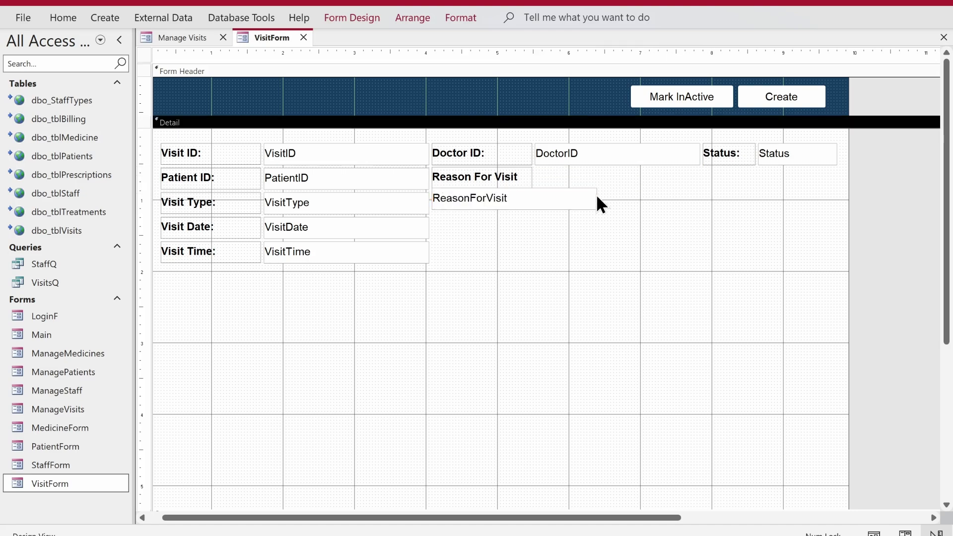
Widen the ReasonForVisit text box to about 4.4 inches and move the Status controls beneath it.
click(595, 196)
drag(597, 197, 472, 235)
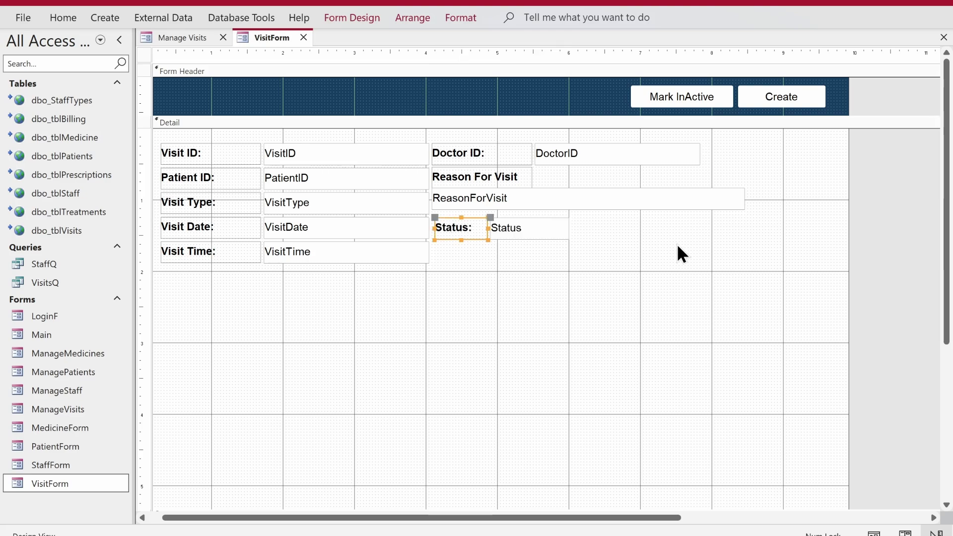
Widen the stacked layout's text boxes to about 2.9 inches and shift the second-column controls right to leave a gap.
click(681, 245)
drag(688, 258, 468, 252)
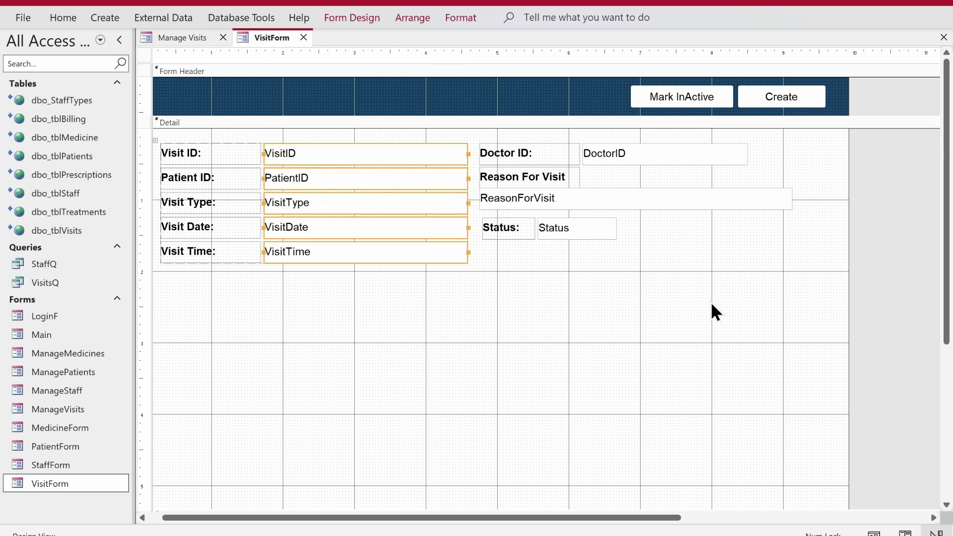
drag(674, 270, 530, 158)
click(567, 279)
drag(575, 251, 495, 229)
click(577, 276)
Place the Status label and text box on the first row, immediately to the right of the DoctorID text box.
drag(619, 211, 761, 154)
click(524, 223)
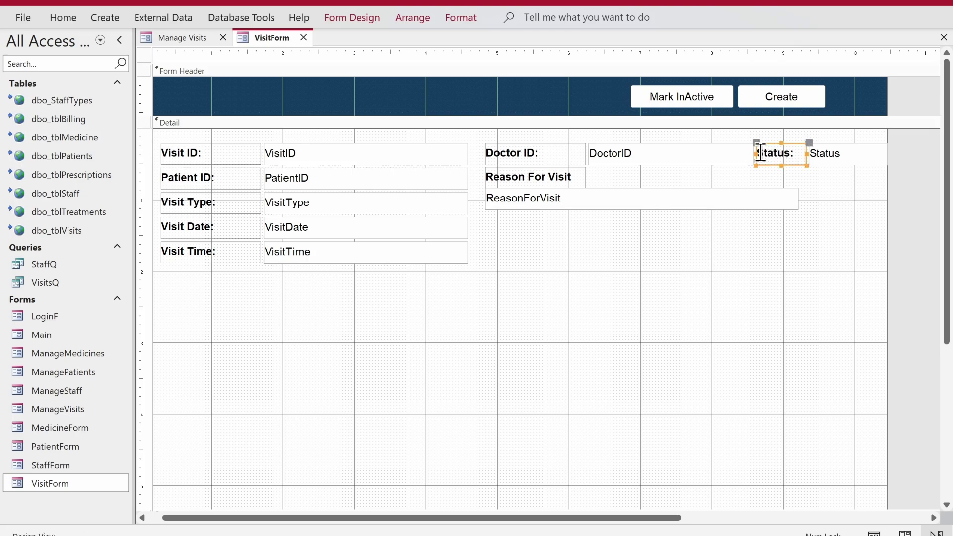
click(881, 158)
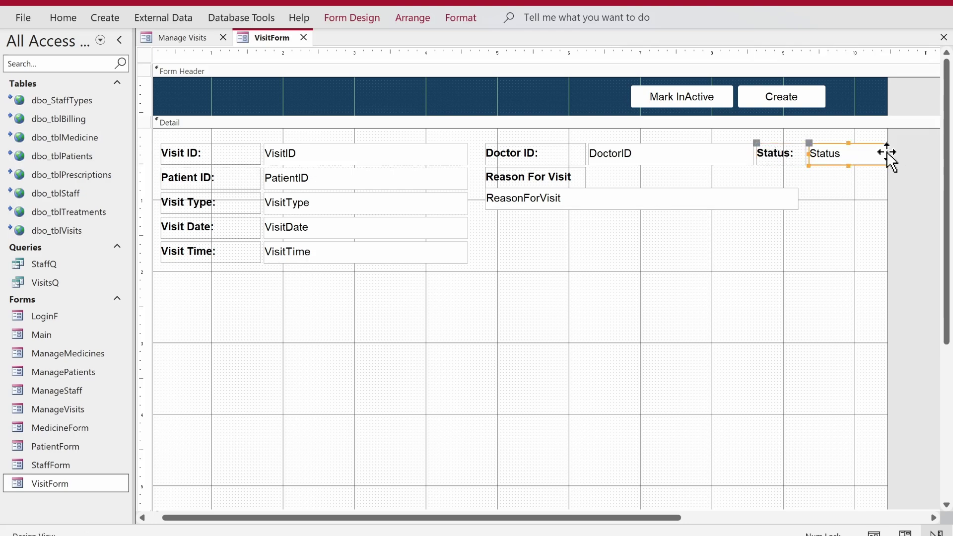
drag(775, 167, 795, 161)
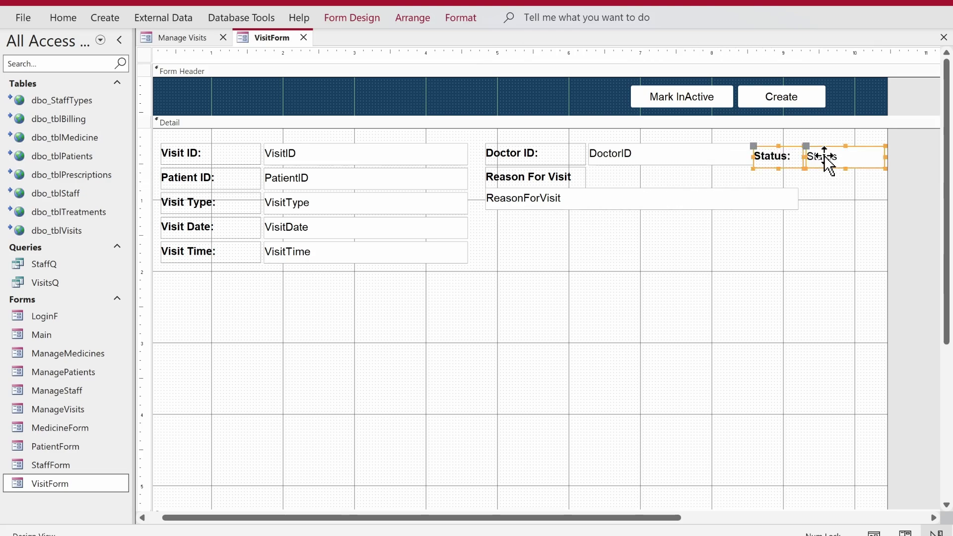
Increase the height of the ReasonForVisit text box to about 1.1 inches.
click(755, 200)
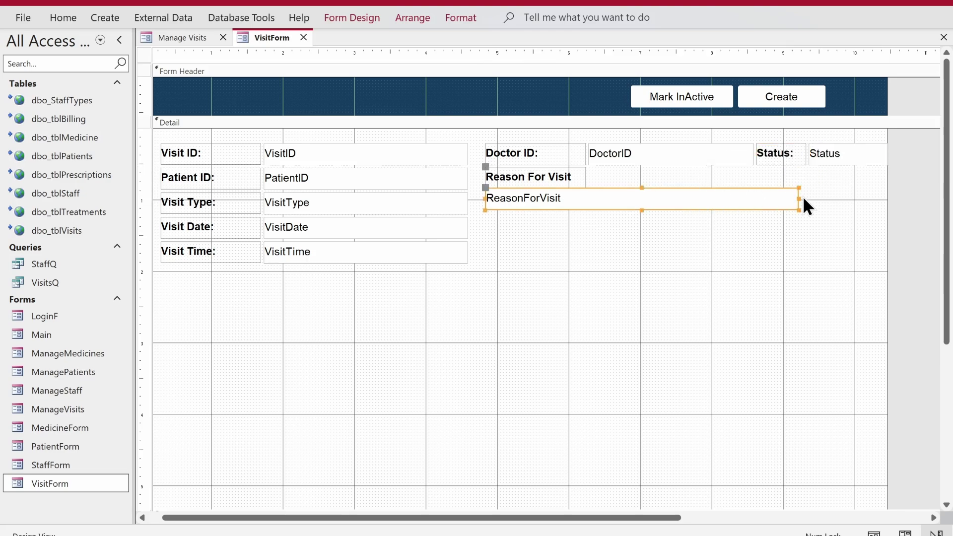
click(637, 228)
click(640, 198)
drag(642, 210, 634, 266)
click(791, 280)
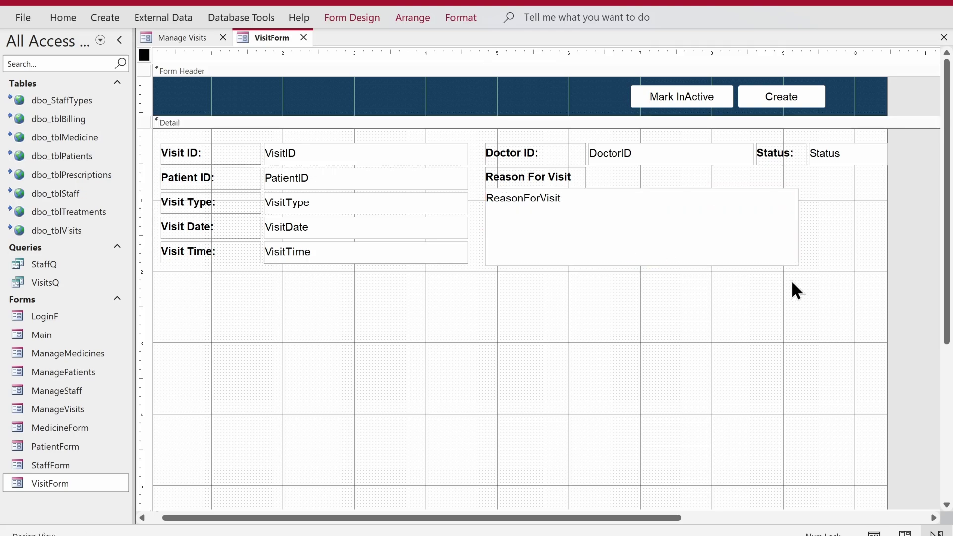
Move the Status controls into the stacked layout as the last row beneath Visit Time.
click(802, 153)
drag(802, 153, 232, 260)
click(506, 282)
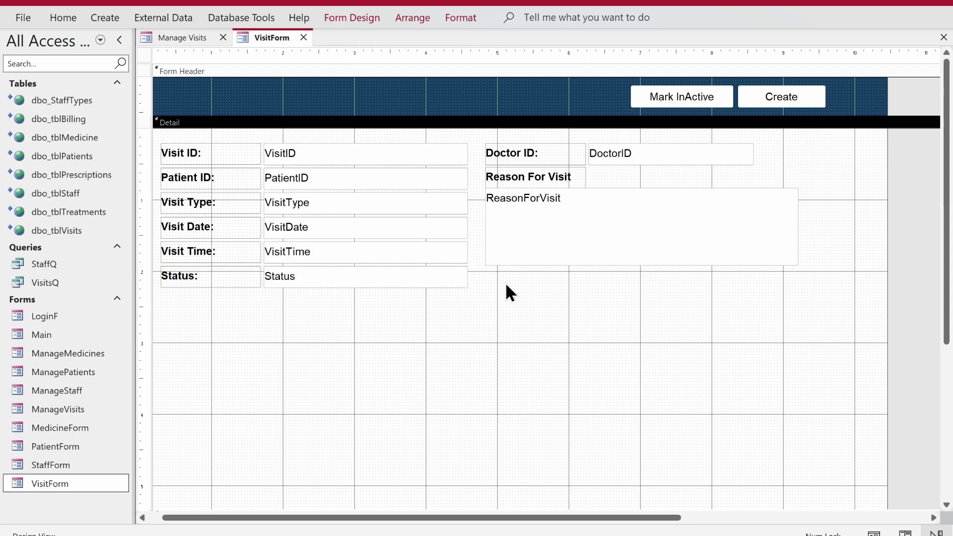
Increase the ReasonForVisit text box's height to about 1.3 inches and extend it and the DoctorID text box to about the 9.7-inch mark.
click(615, 258)
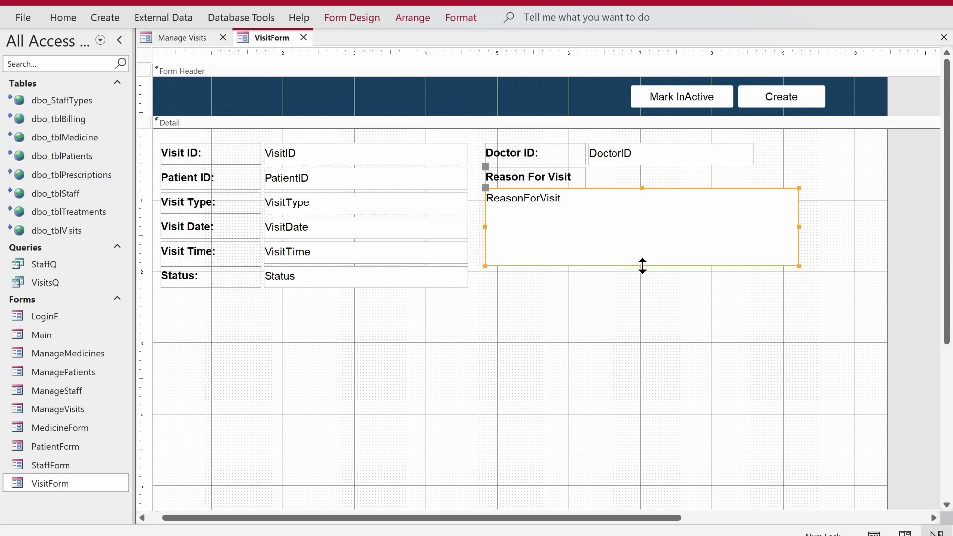
drag(640, 266, 639, 284)
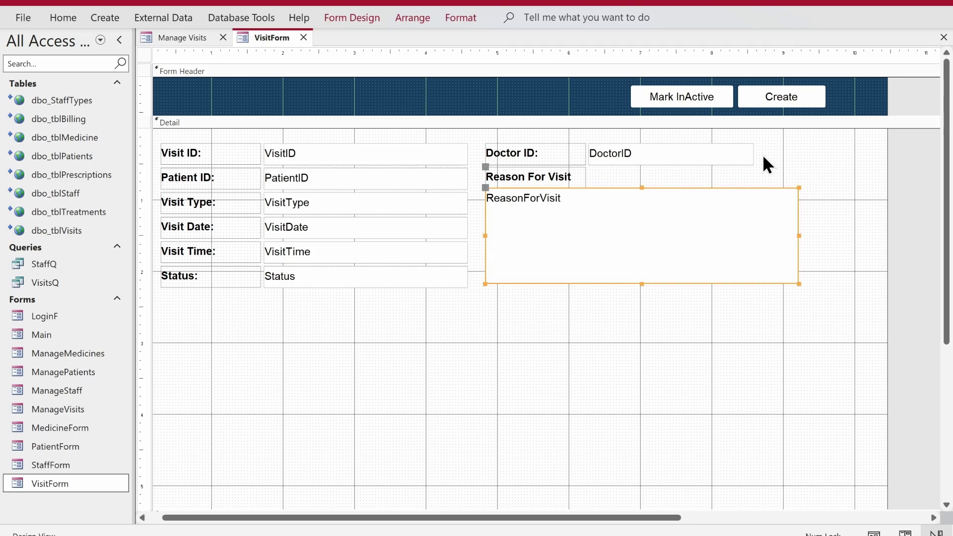
click(750, 149)
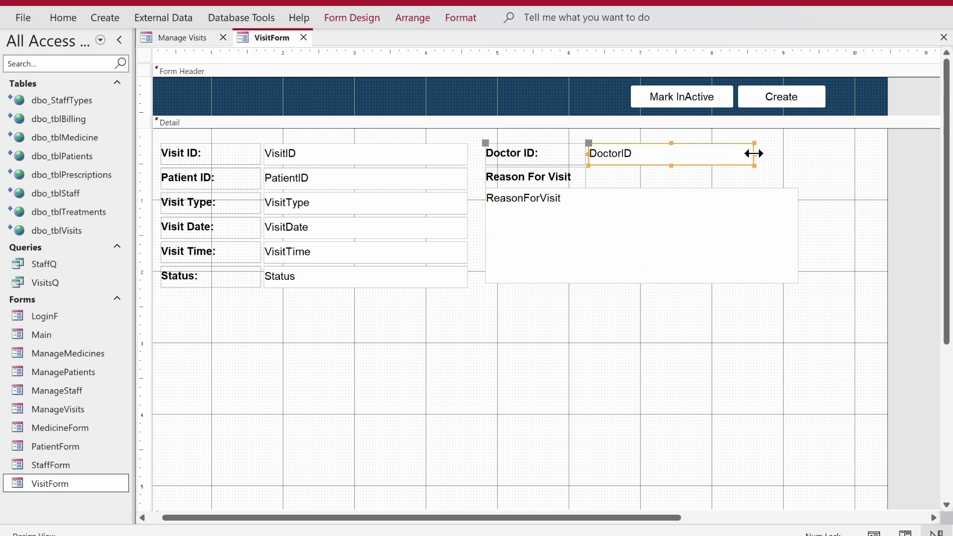
drag(754, 154, 794, 275)
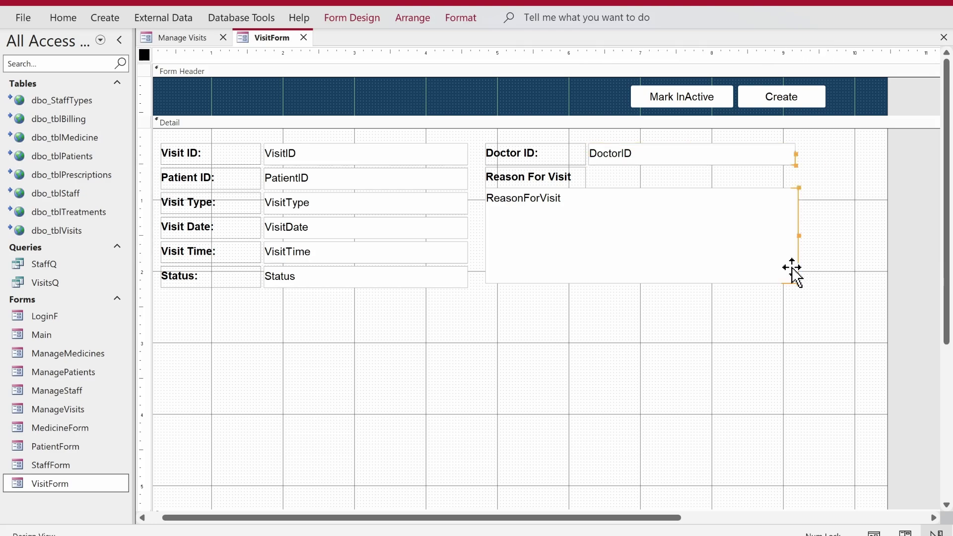
drag(799, 236, 832, 236)
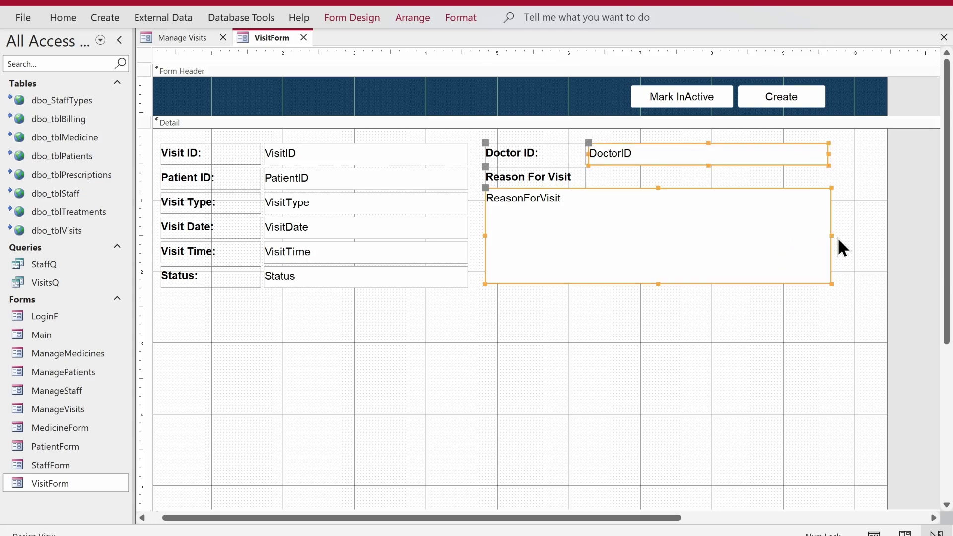
Reduce the form's width to about 9.75 inches, just past the second column's text boxes.
click(859, 232)
drag(885, 223, 837, 234)
click(492, 351)
scroll(491, 353, down, 2)
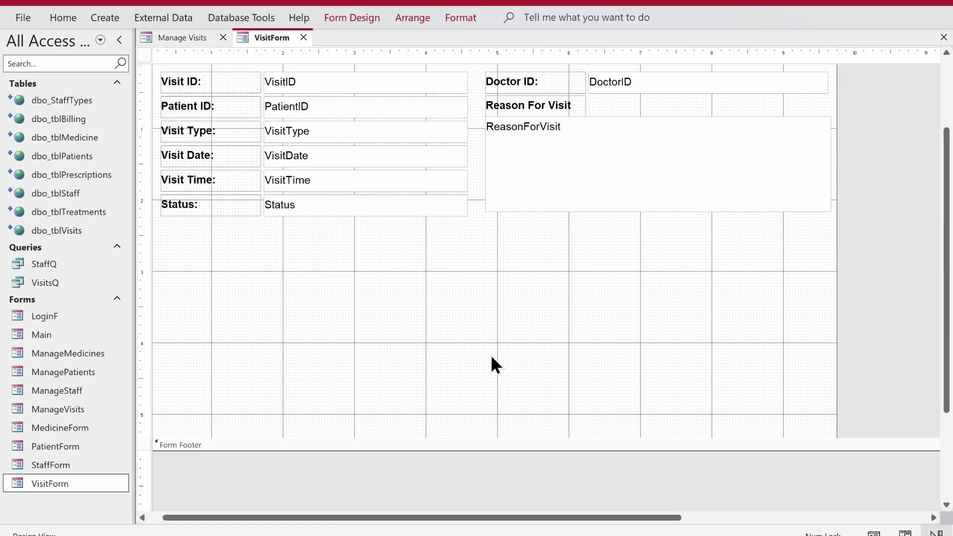
scroll(491, 353, up, 2)
Extend the ReasonForVisit text box slightly downward, level with the Status row, and lower the top edge of its label below Doctor ID.
click(599, 268)
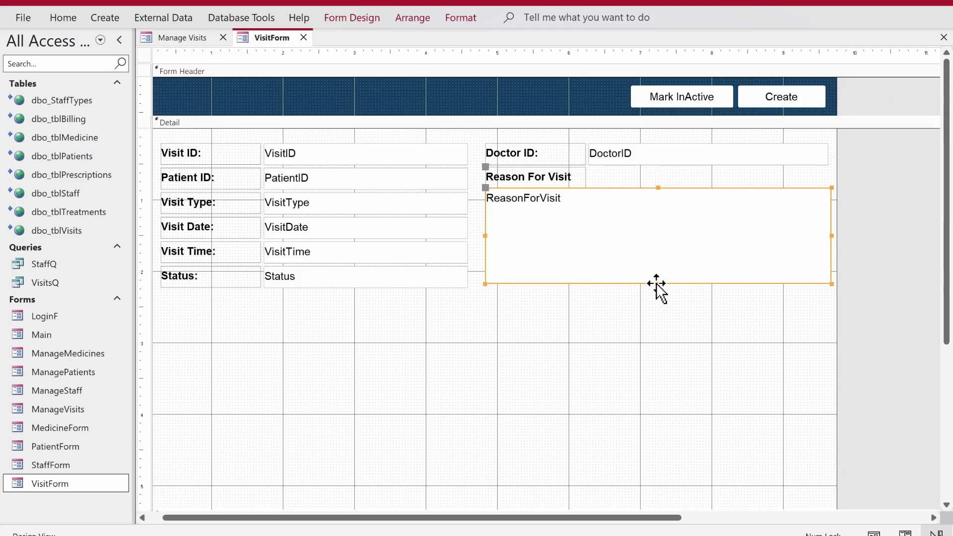
drag(659, 284, 657, 287)
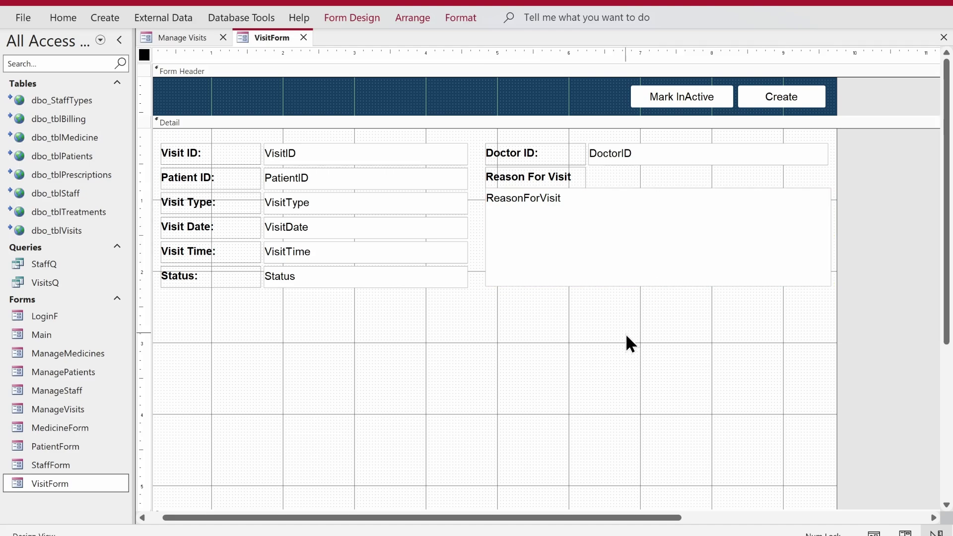
click(626, 334)
click(358, 15)
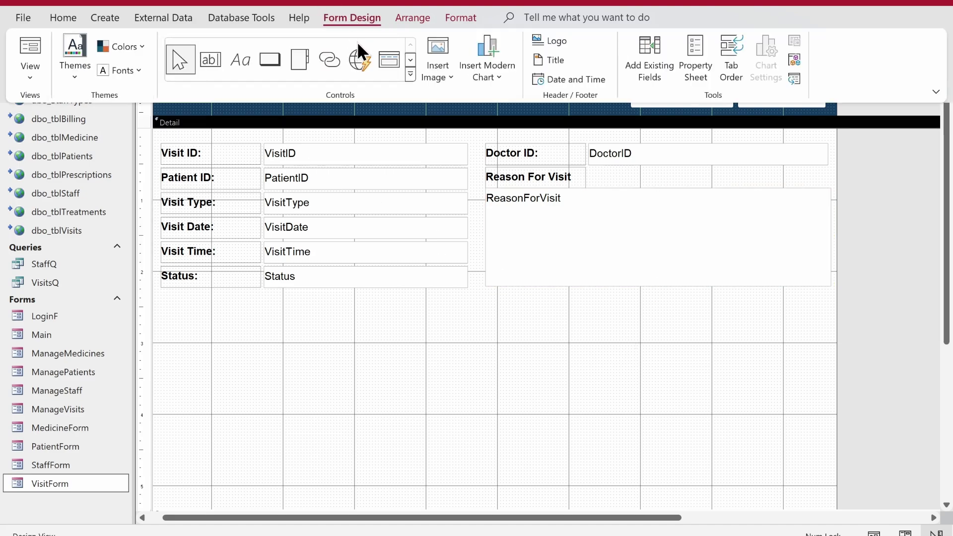
click(498, 362)
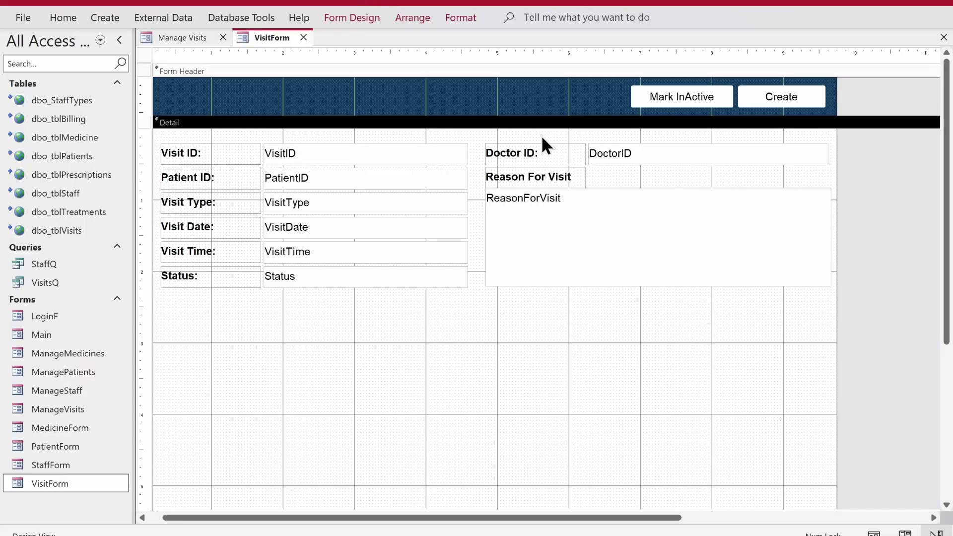
click(541, 177)
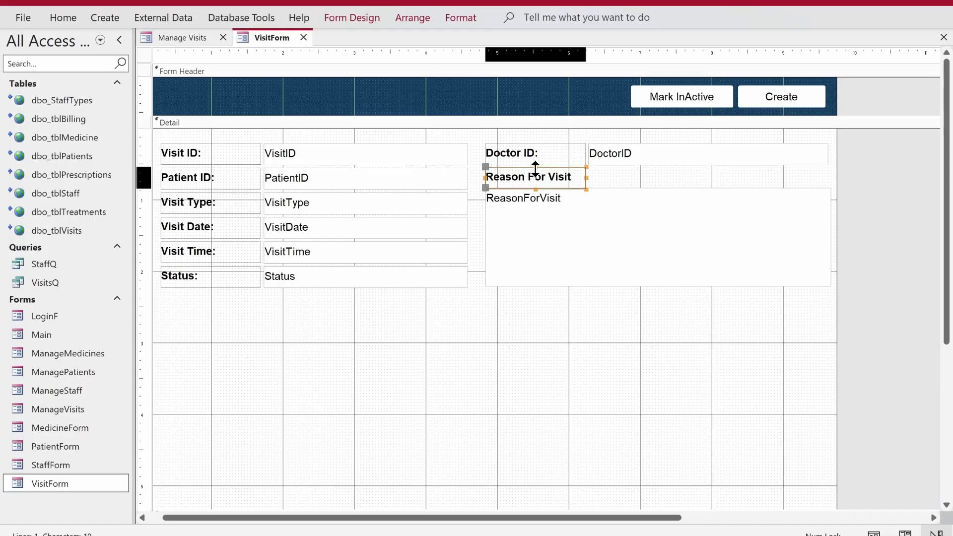
drag(537, 167, 537, 170)
click(651, 185)
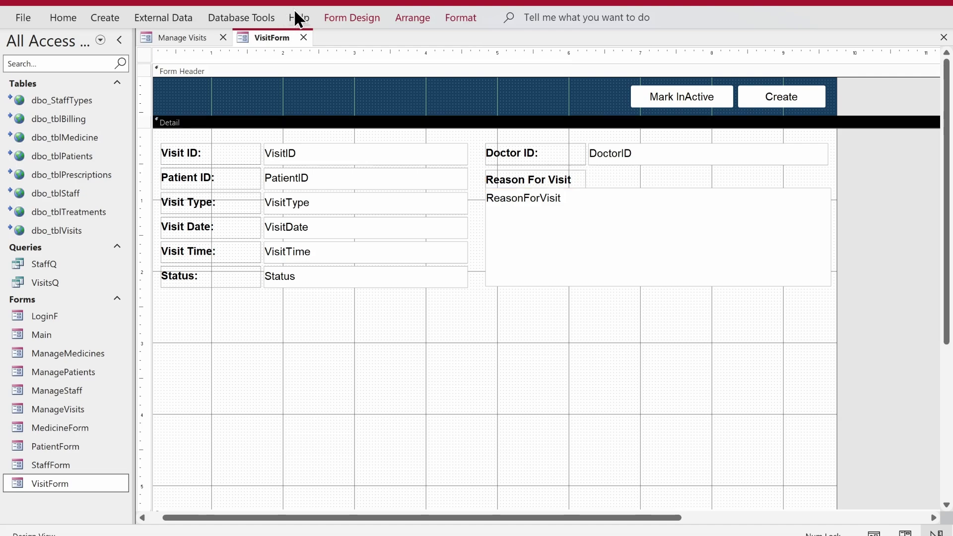
Add a list box to the Detail section below the Status row and delete its attached label.
click(362, 16)
click(408, 59)
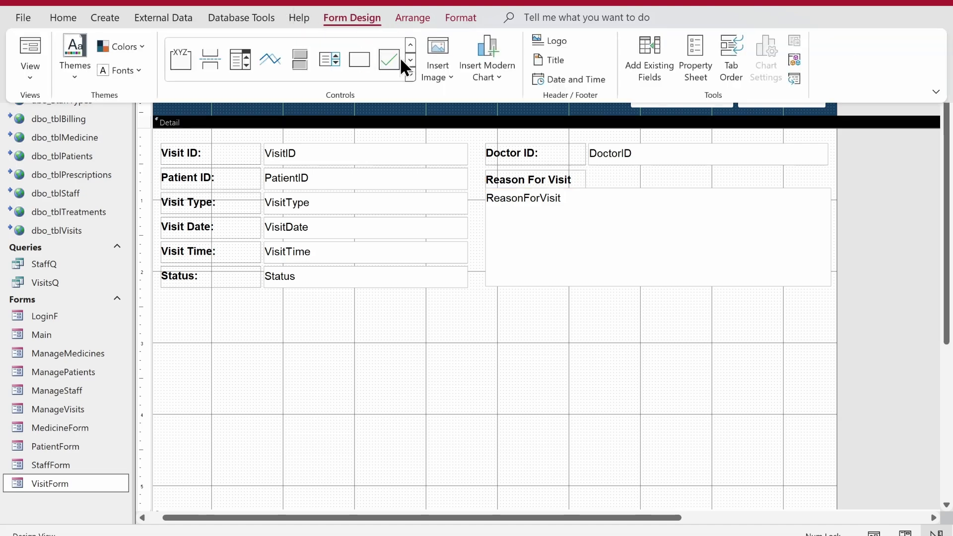
click(337, 65)
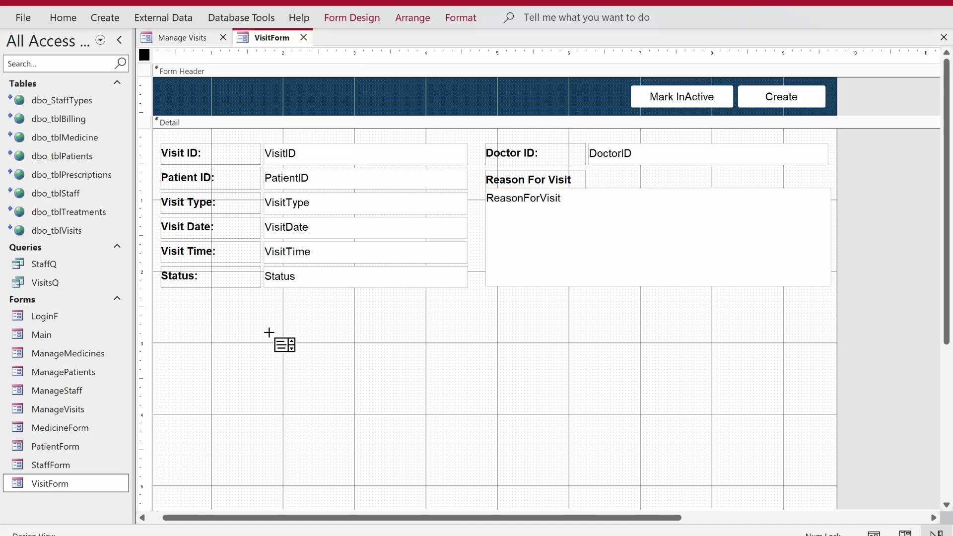
click(161, 308)
click(444, 312)
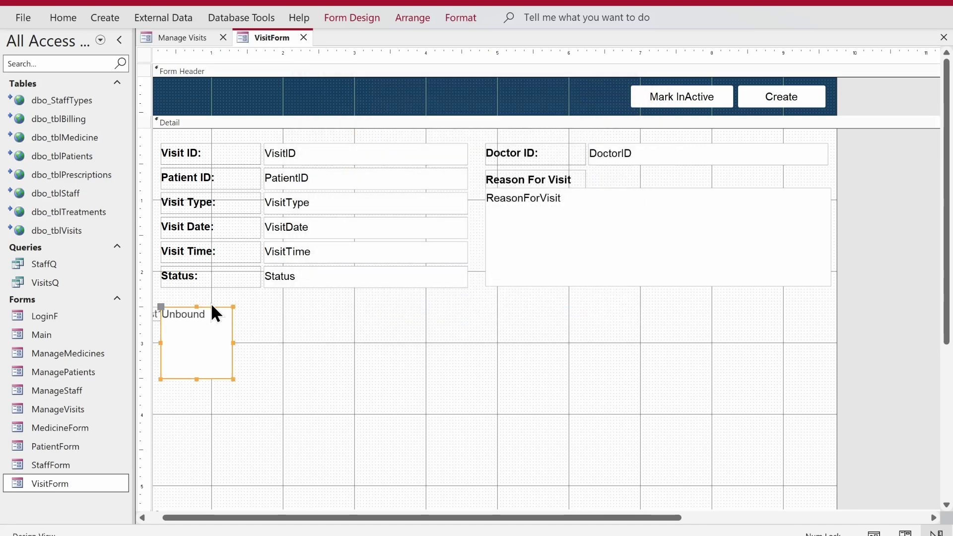
click(162, 318)
click(166, 318)
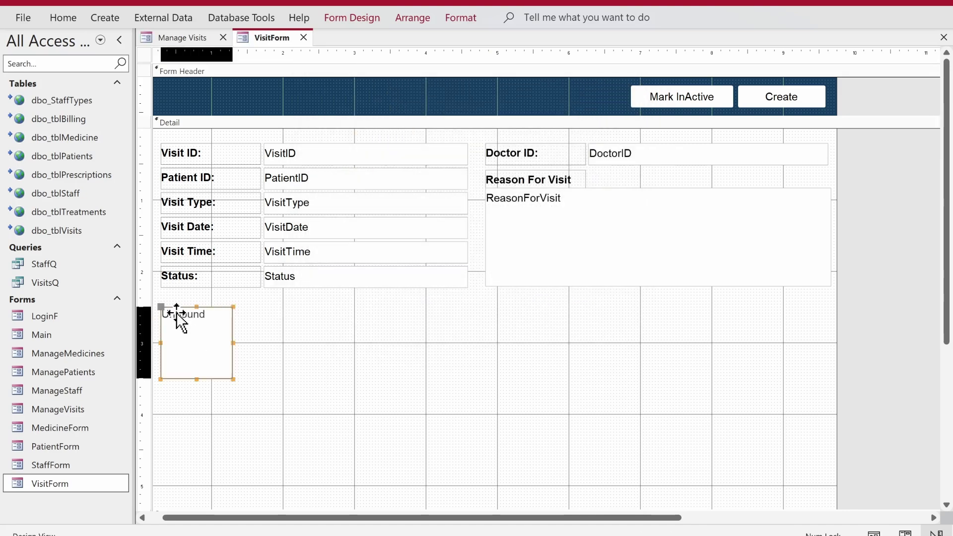
Enlarge the list box to about 4.3 by 2.7 inches and set its font color to black.
drag(231, 341, 471, 331)
drag(315, 379, 301, 437)
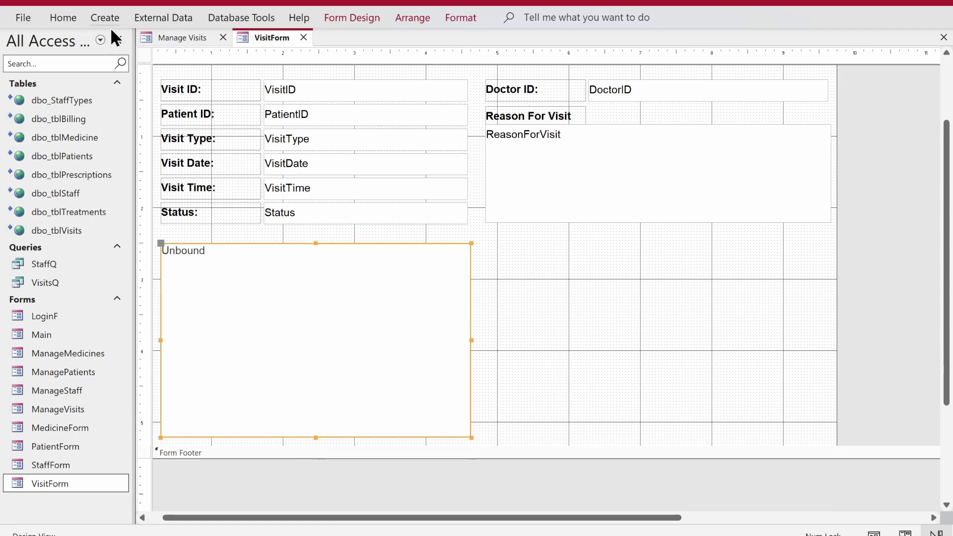
click(64, 17)
click(669, 79)
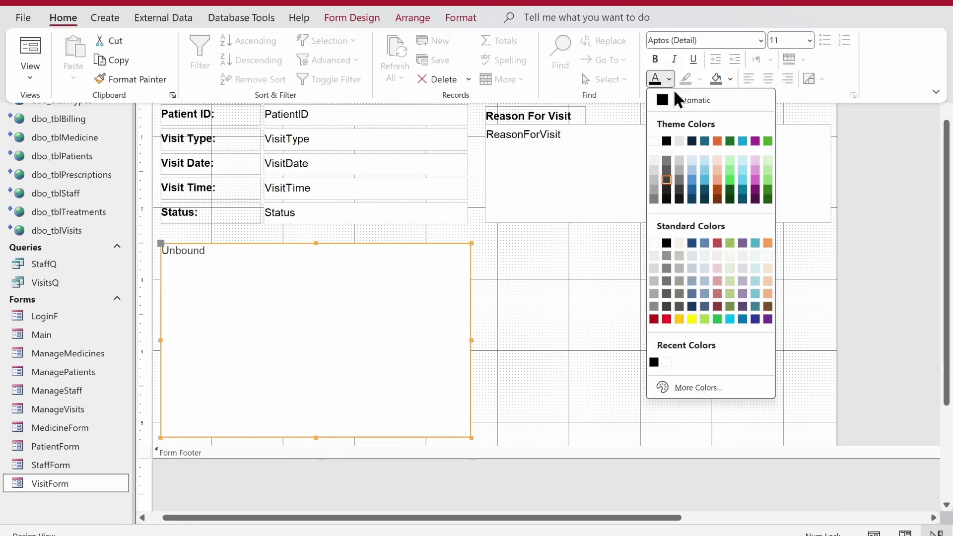
click(668, 141)
Duplicate the list box and place the copy beneath the ReasonForVisit text box, level with the original.
key(ctrl+v)
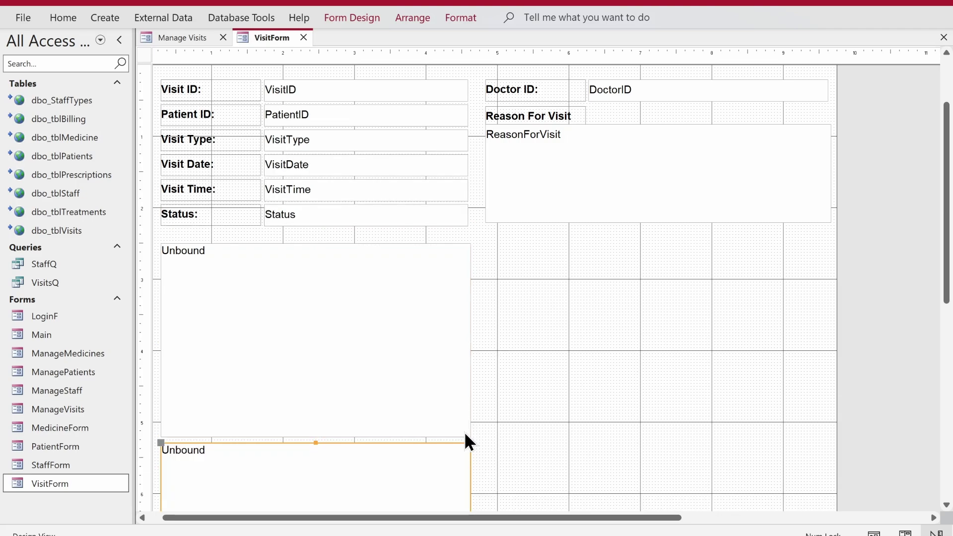
drag(467, 441, 778, 243)
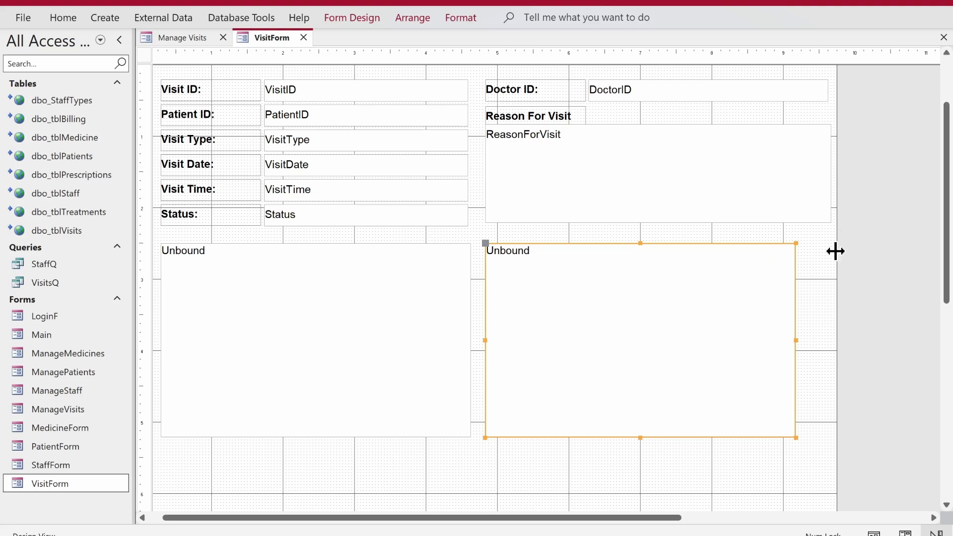
Narrow the DoctorID and ReasonForVisit text boxes to match the second list box's edge, and shift the two header buttons inward.
drag(852, 88, 796, 184)
scroll(838, 251, up, 3)
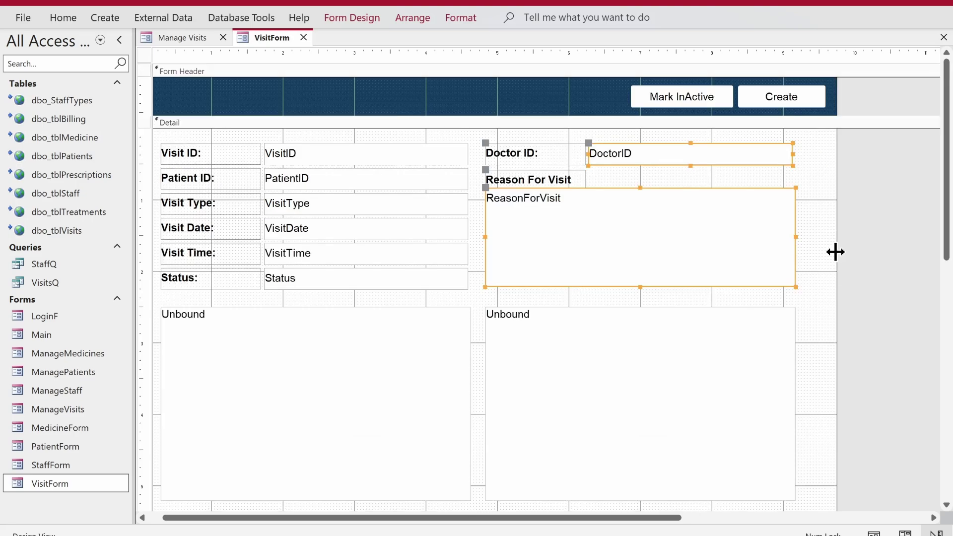
drag(869, 107, 636, 99)
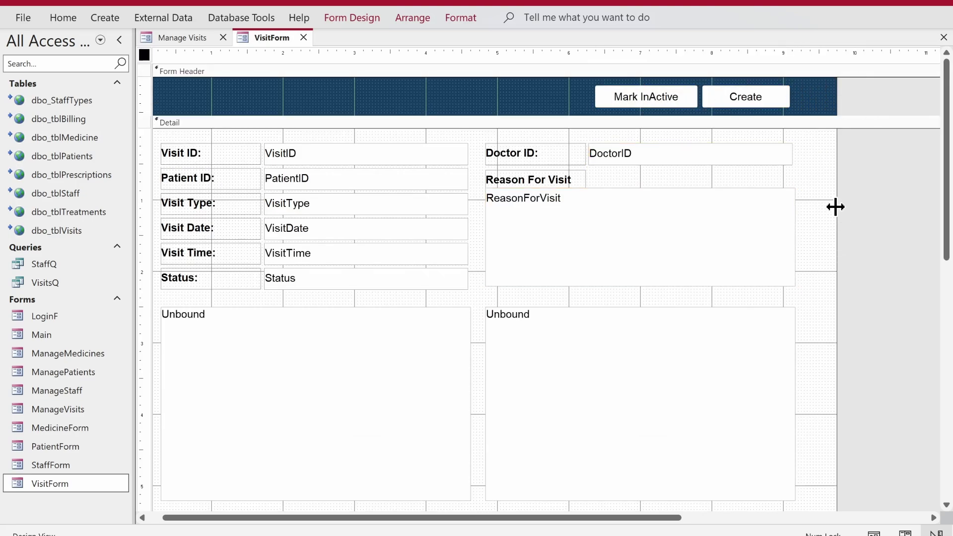
Reduce the form's width to about 9.2 inches and shorten the Detail section to end just below the list boxes.
drag(836, 207, 798, 209)
scroll(814, 233, down, 8)
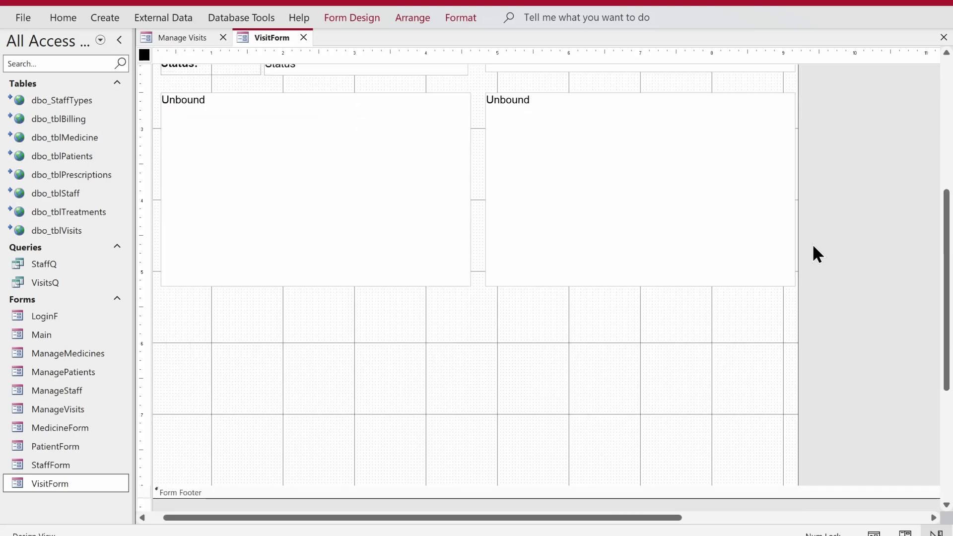
drag(734, 486, 711, 310)
scroll(711, 311, up, 8)
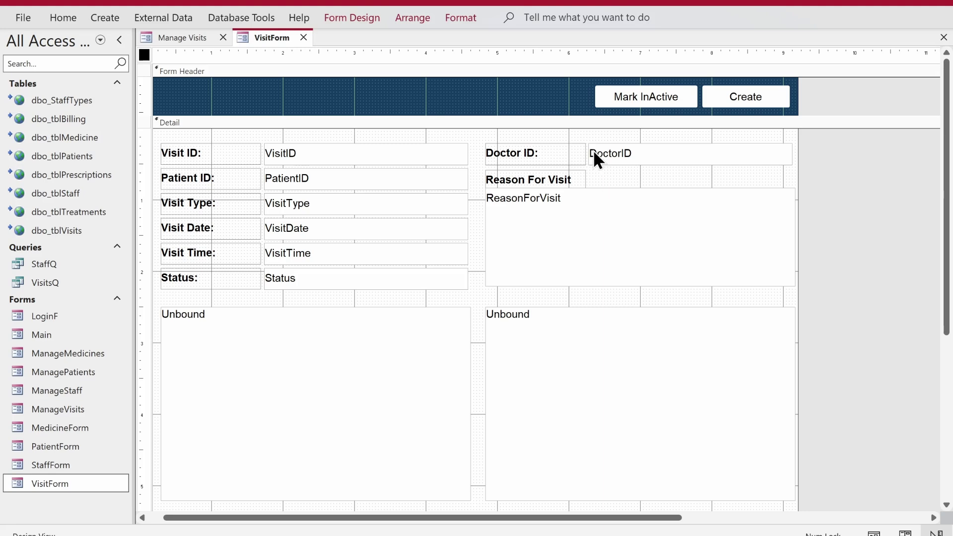
Draw an option group frame around the Visit ID to Status fields and cancel its wizard.
click(353, 18)
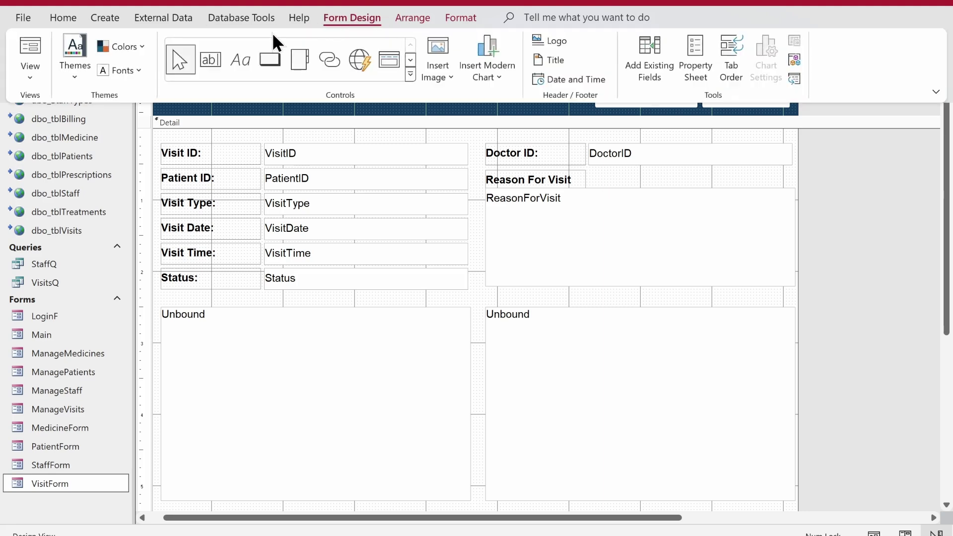
click(410, 60)
click(190, 59)
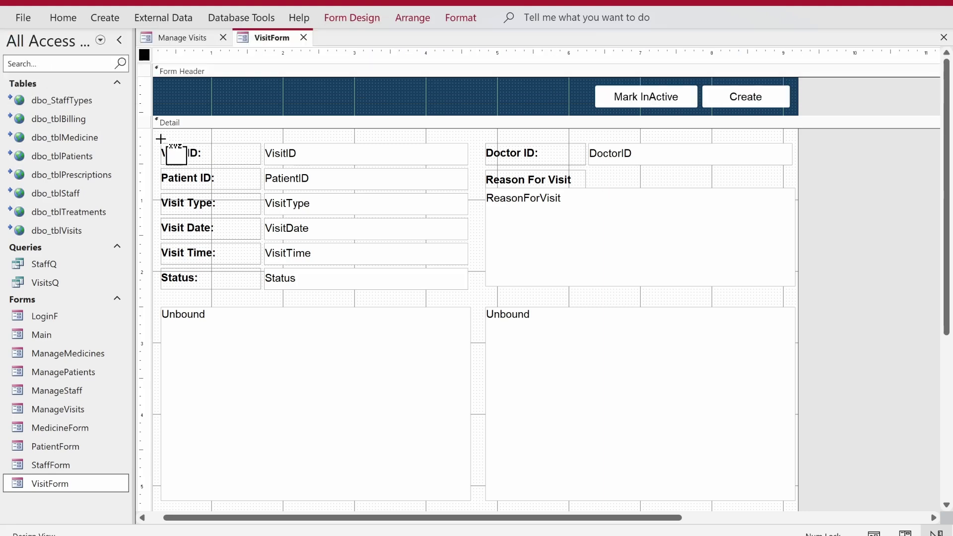
drag(158, 131, 470, 296)
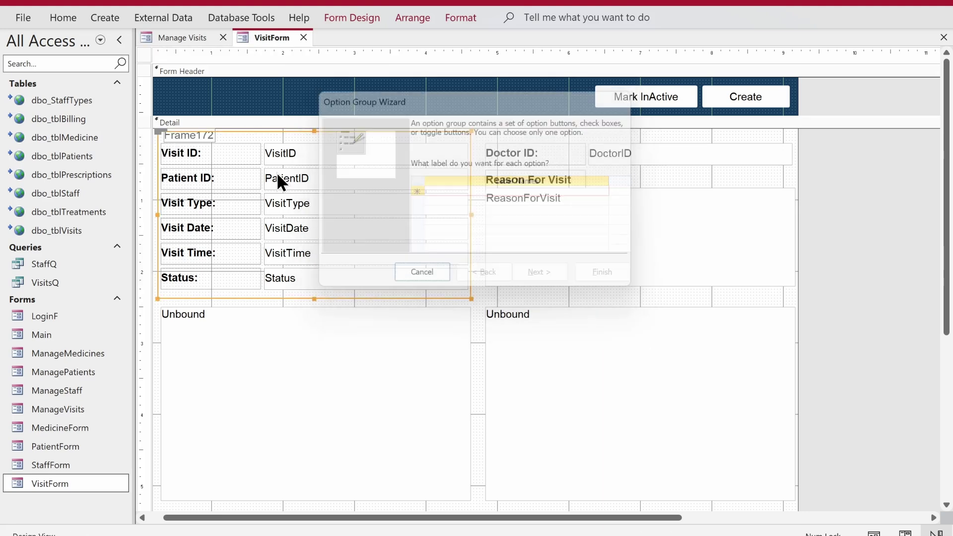
key(Escape)
Change the frame label's caption to General Information.
click(196, 139)
click(178, 130)
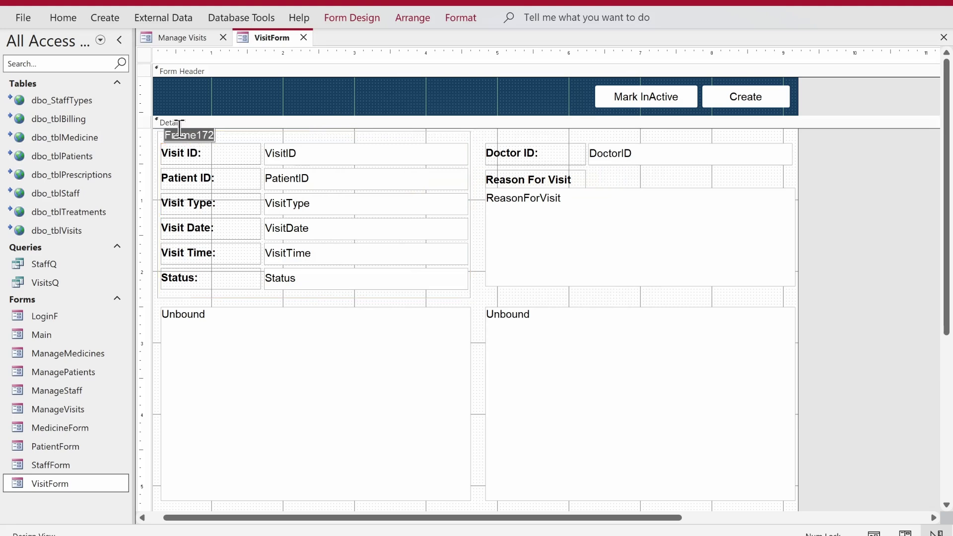
text(General In)
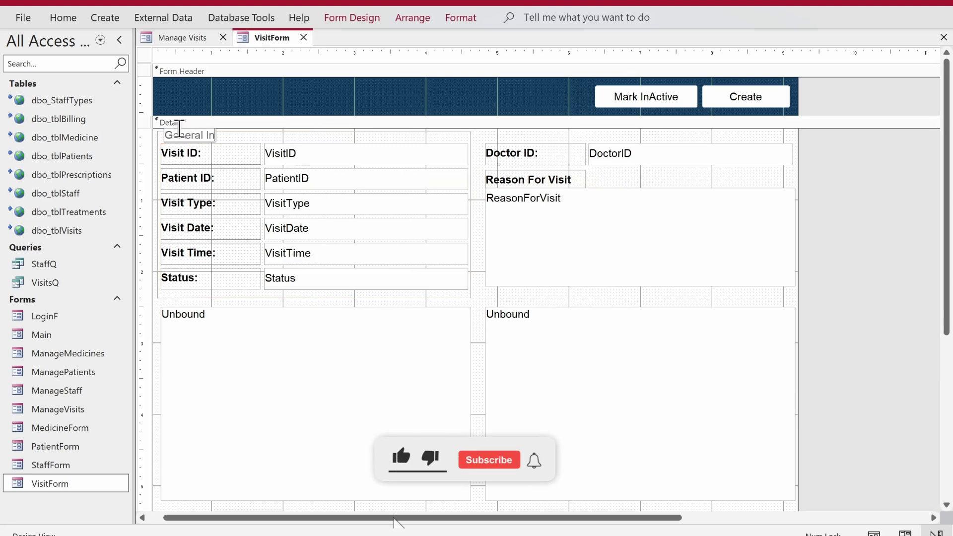
text(formation)
key(Return)
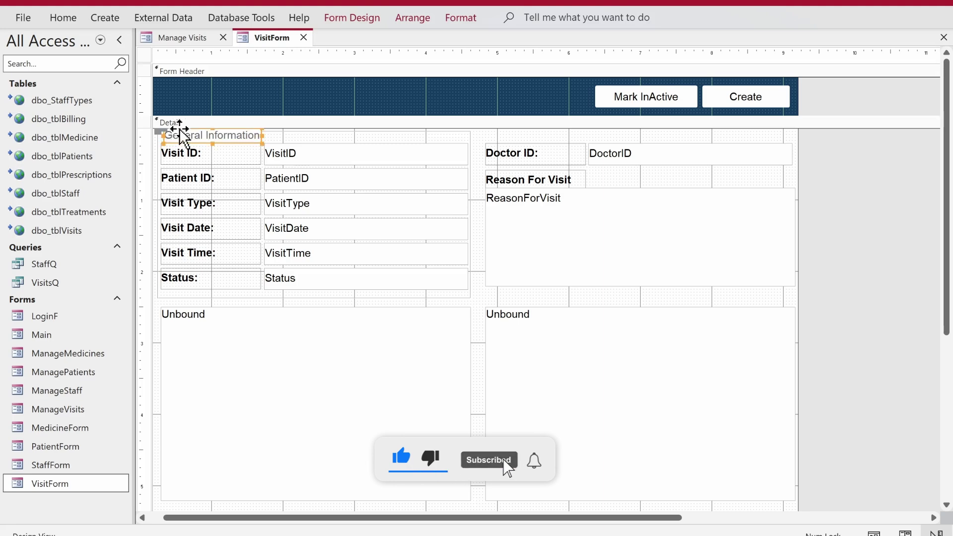
Format the General Information label as black, bold, 9-point text and shrink the label to fit its caption.
click(69, 24)
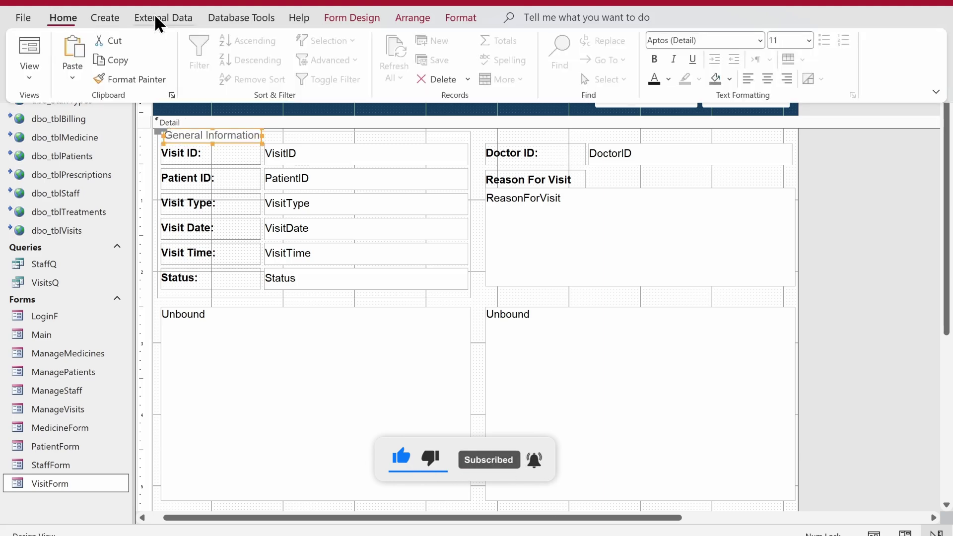
click(669, 78)
click(671, 148)
click(810, 40)
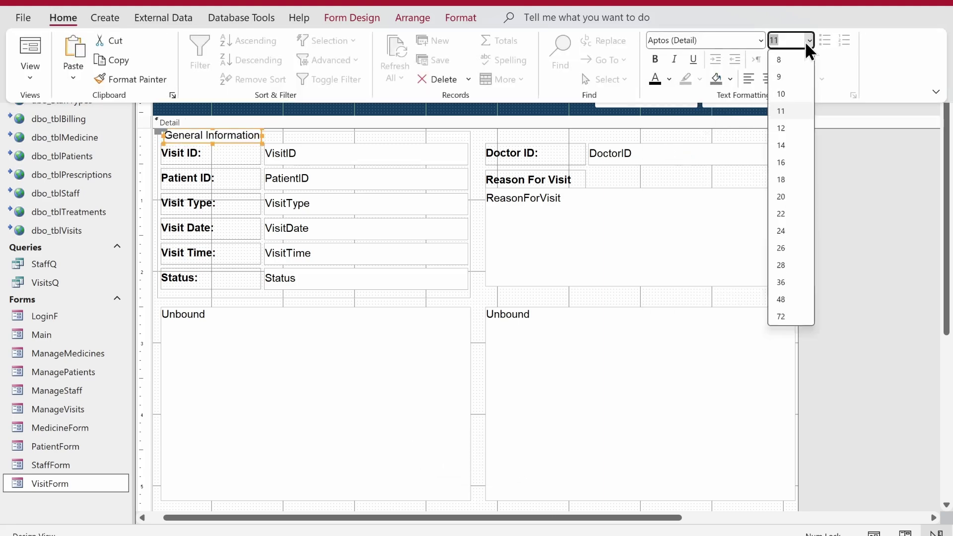
click(784, 77)
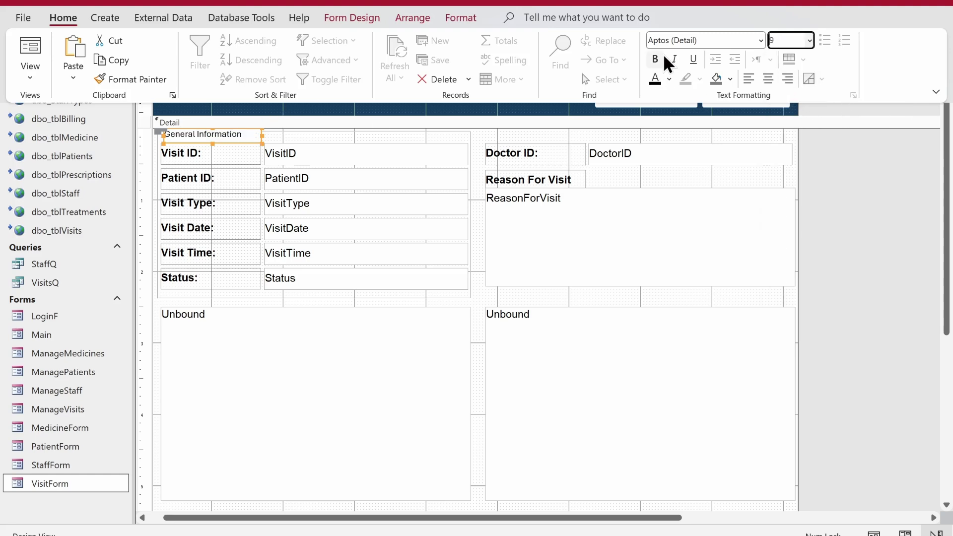
click(260, 139)
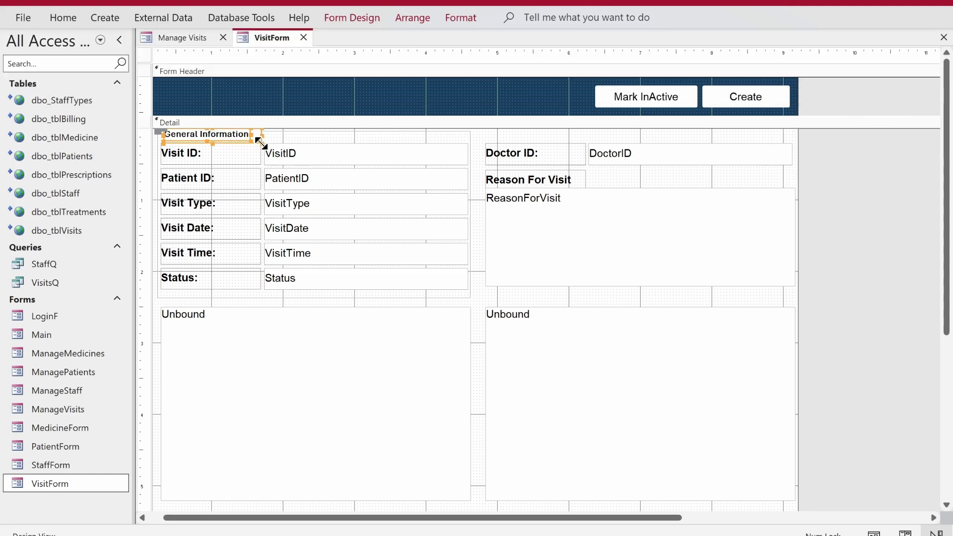
click(419, 130)
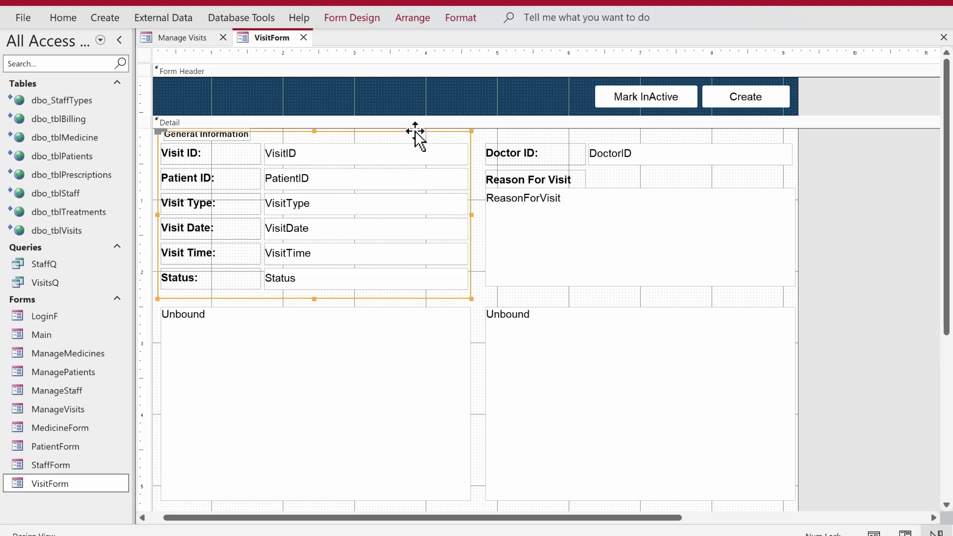
Duplicate the General Information frame and place the copy around the Doctor ID and Reason For Visit fields.
click(377, 308)
drag(377, 308, 700, 132)
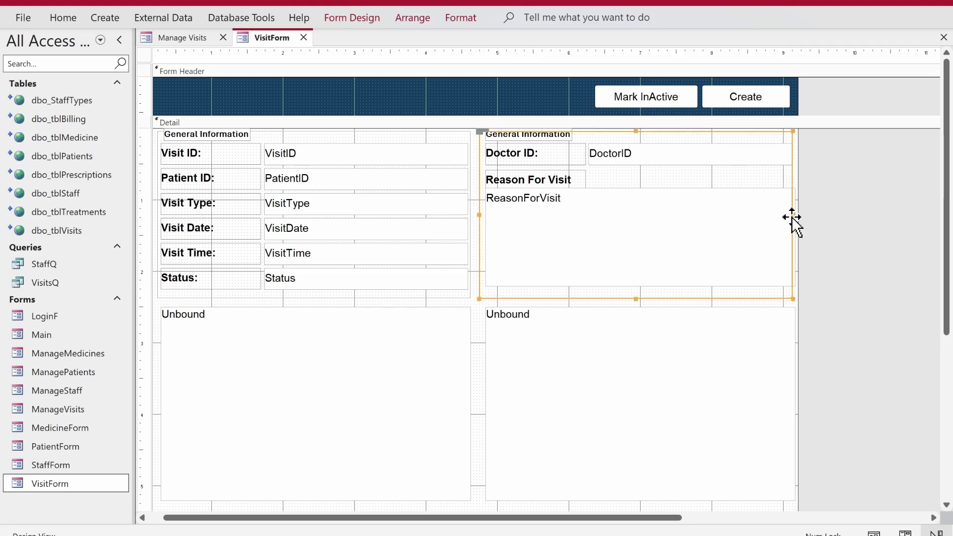
drag(792, 218, 796, 222)
click(836, 265)
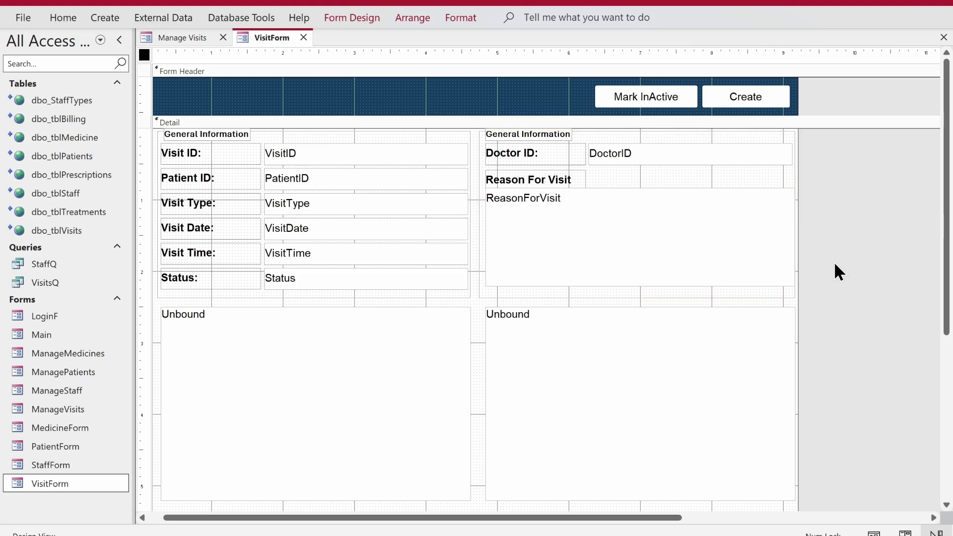
Change the caption of the frame around Doctor ID and Reason For Visit to Clicnic Information.
click(504, 134)
double_click(504, 134)
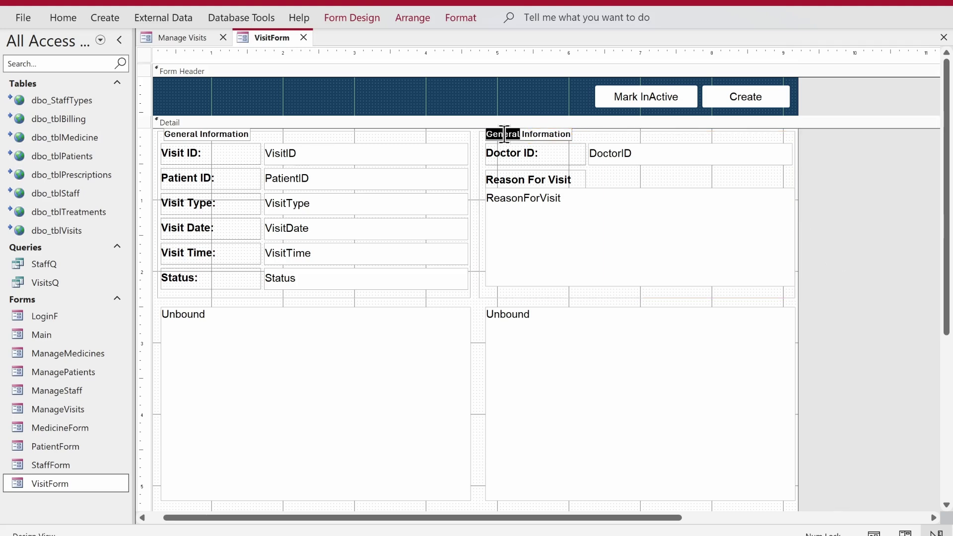
text(Clinic)
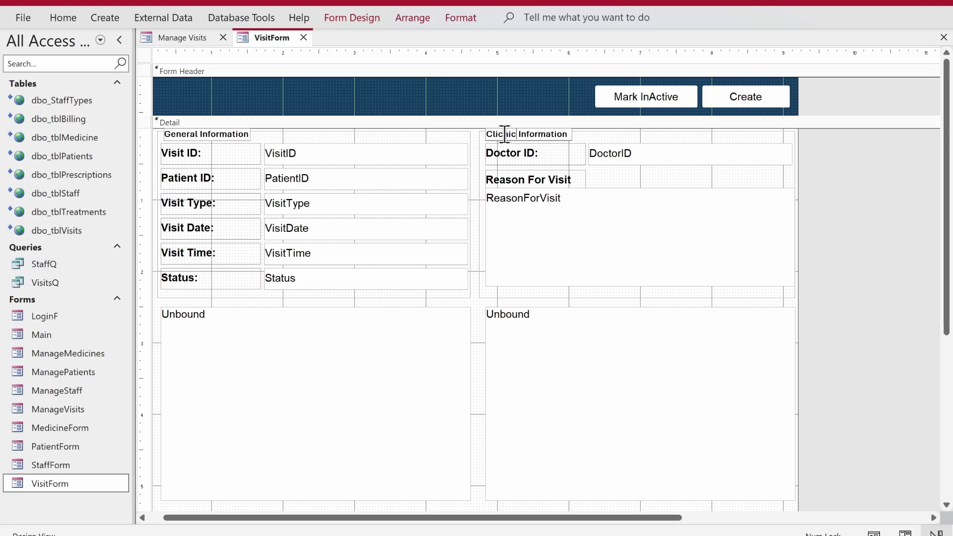
key(Return)
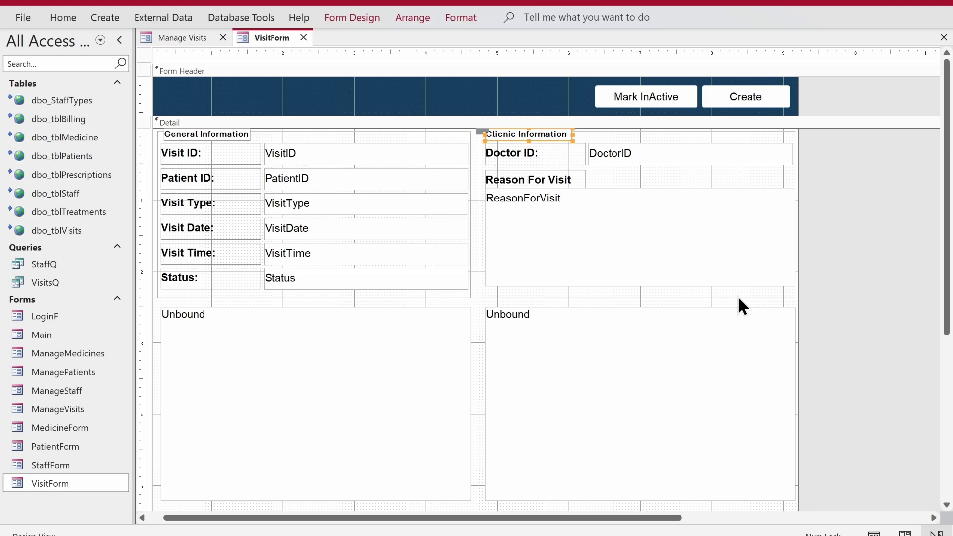
Preview VisitForm in Form View, collapse the Navigation Pane, and reposition the pop-up so all its fields and boxes fit on screen.
right_click(265, 39)
click(317, 124)
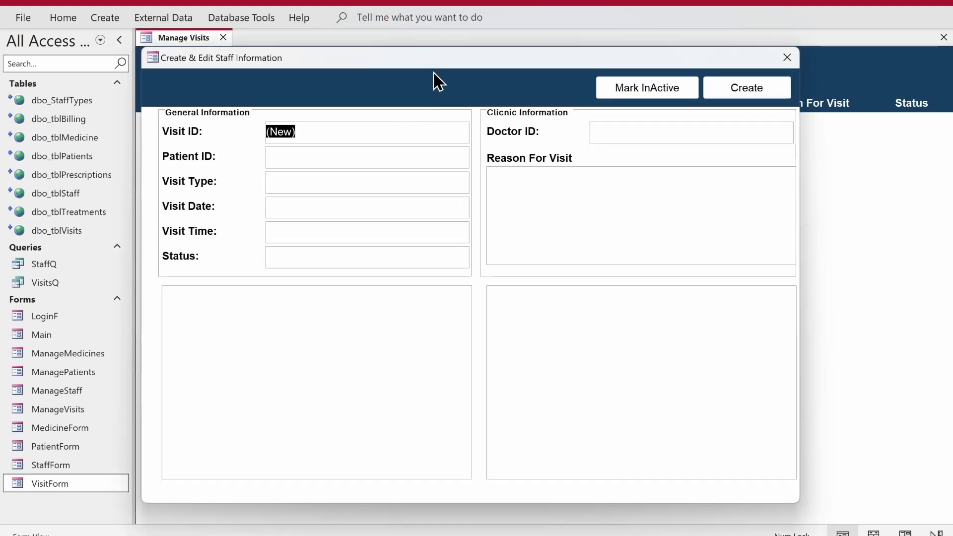
drag(436, 81, 542, 118)
click(119, 40)
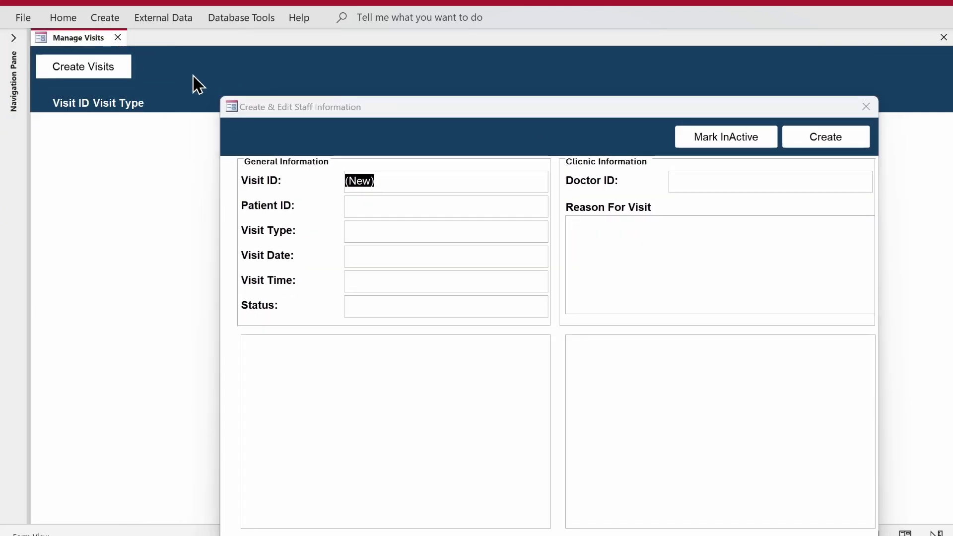
drag(394, 116, 318, 170)
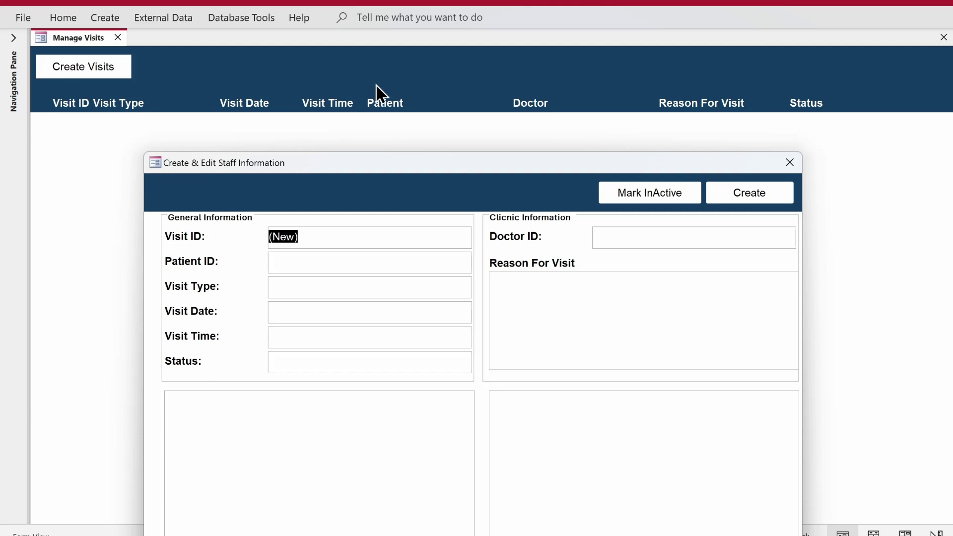
drag(420, 170, 434, 83)
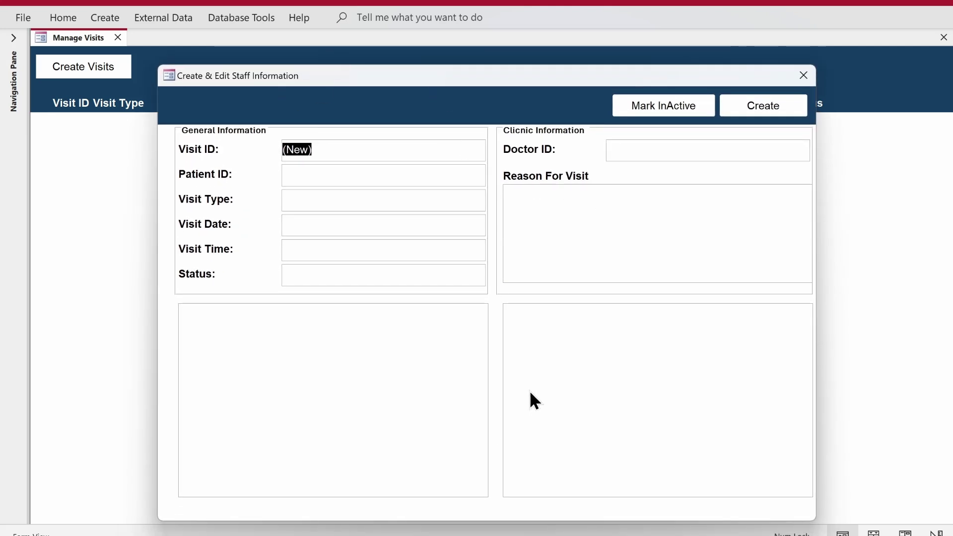